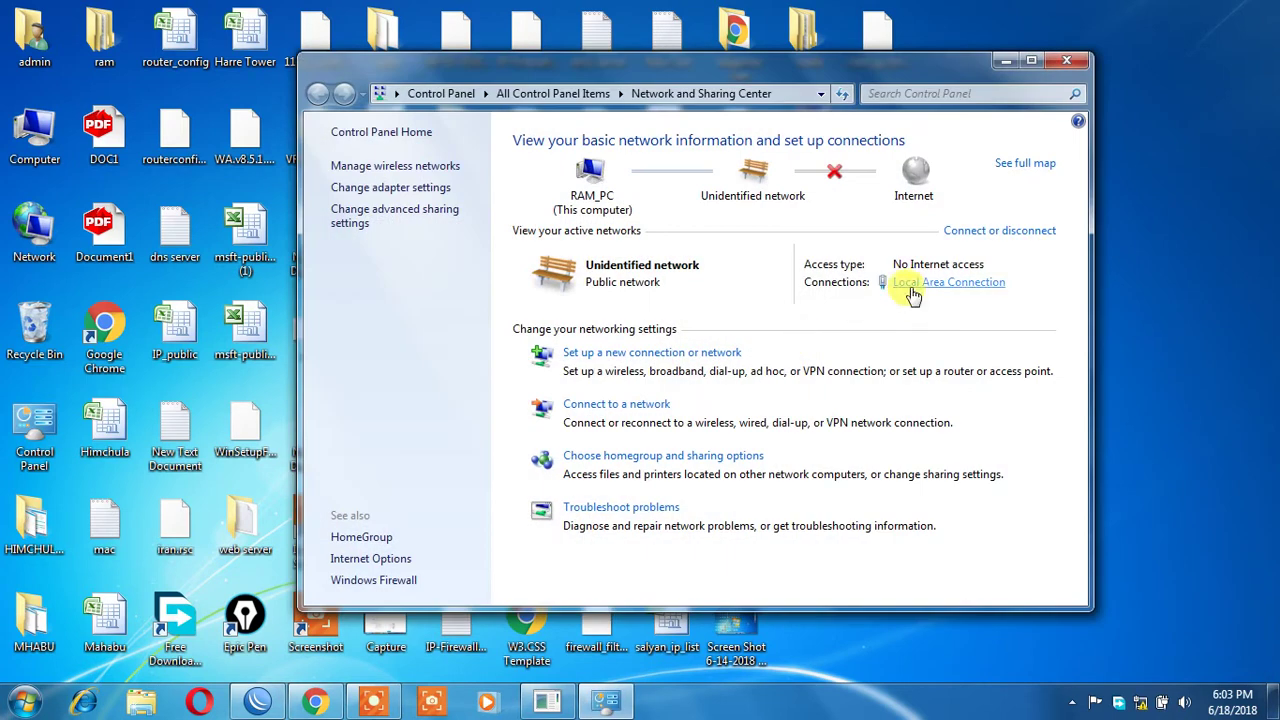
# Step: Give the Local Area Connection static IPv4 192.168.1.2 with mask 255.255.255.0, closing the dialogs
pyautogui.click(912, 284)
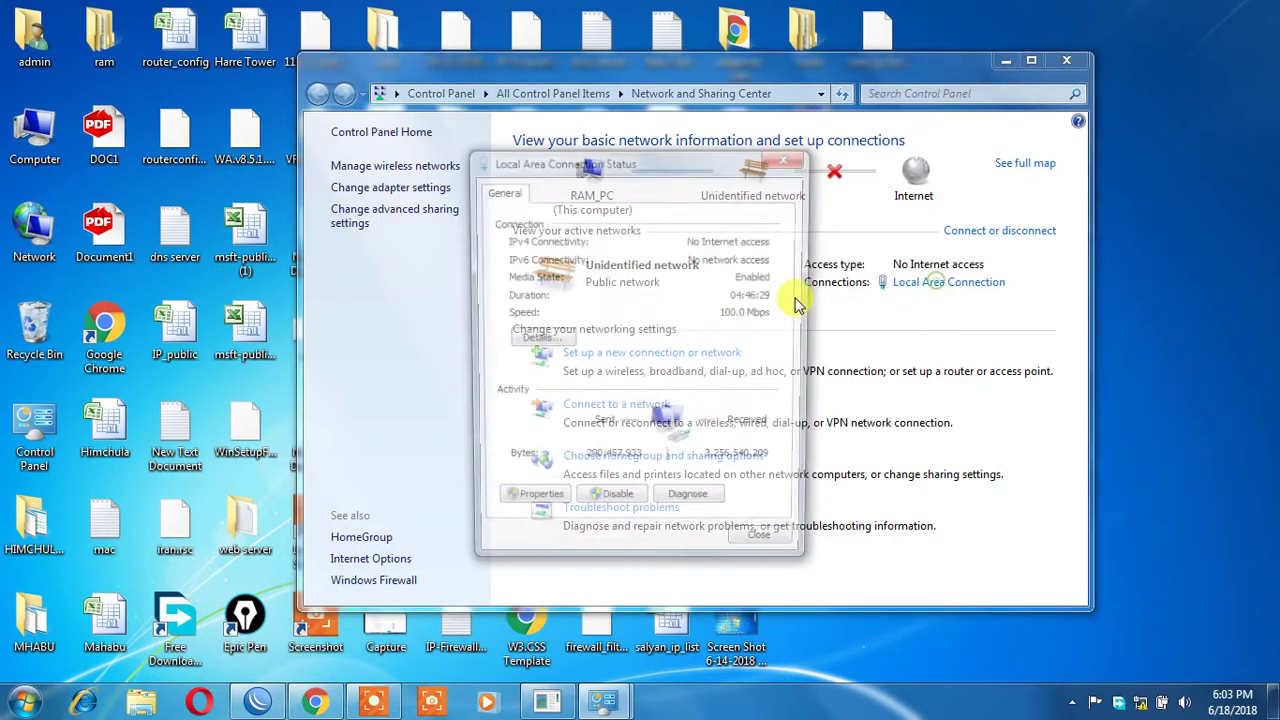
pyautogui.click(530, 510)
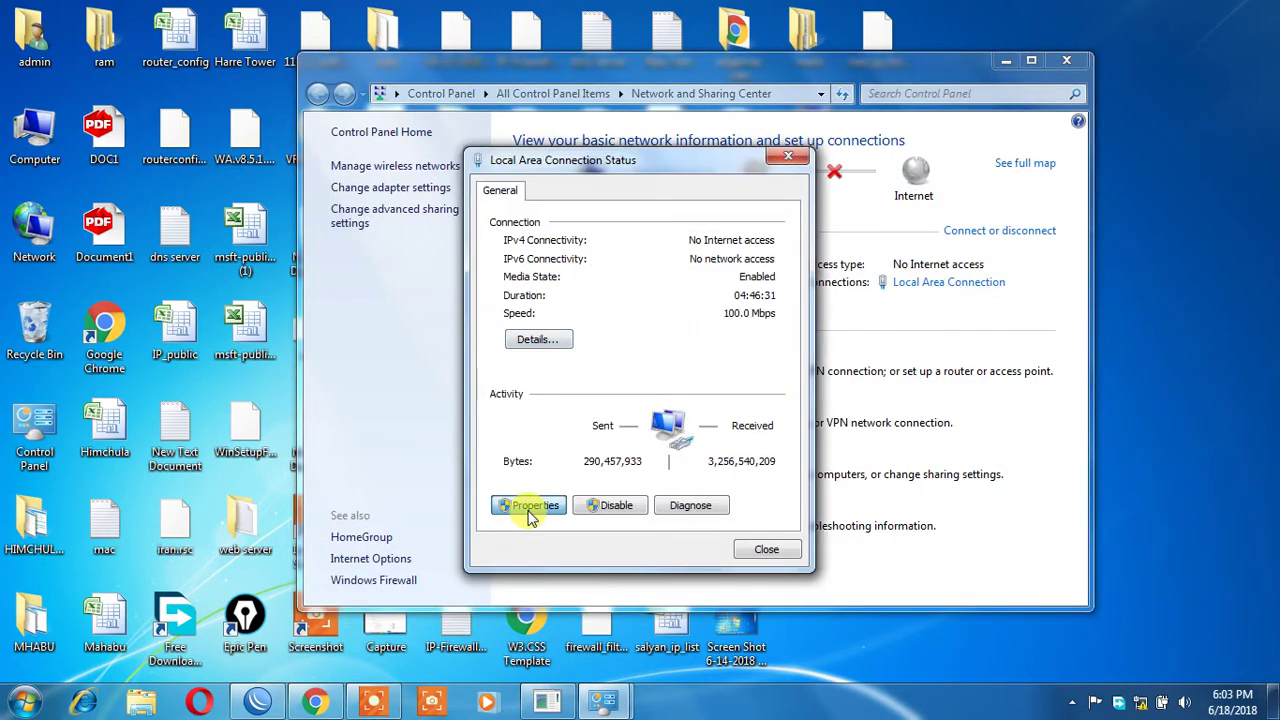
pyautogui.doubleClick(642, 408)
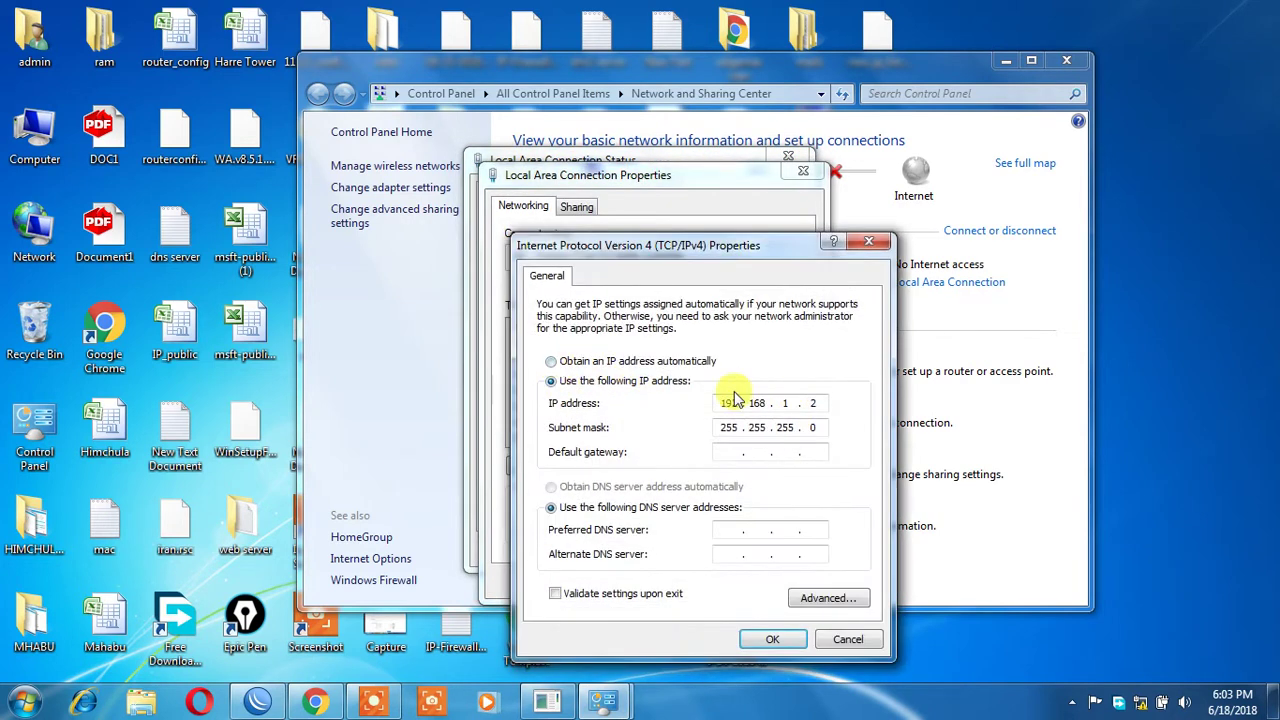
pyautogui.click(563, 364)
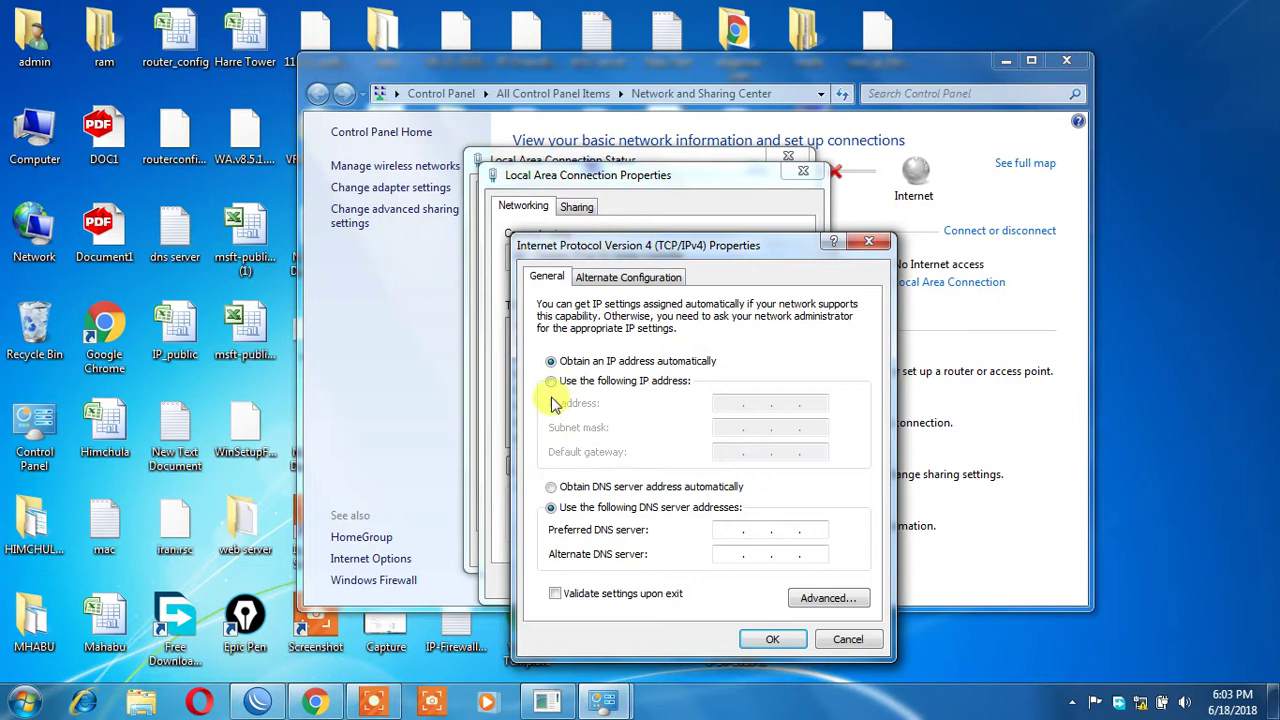
pyautogui.click(551, 381)
pyautogui.click(738, 402)
pyautogui.write('1')
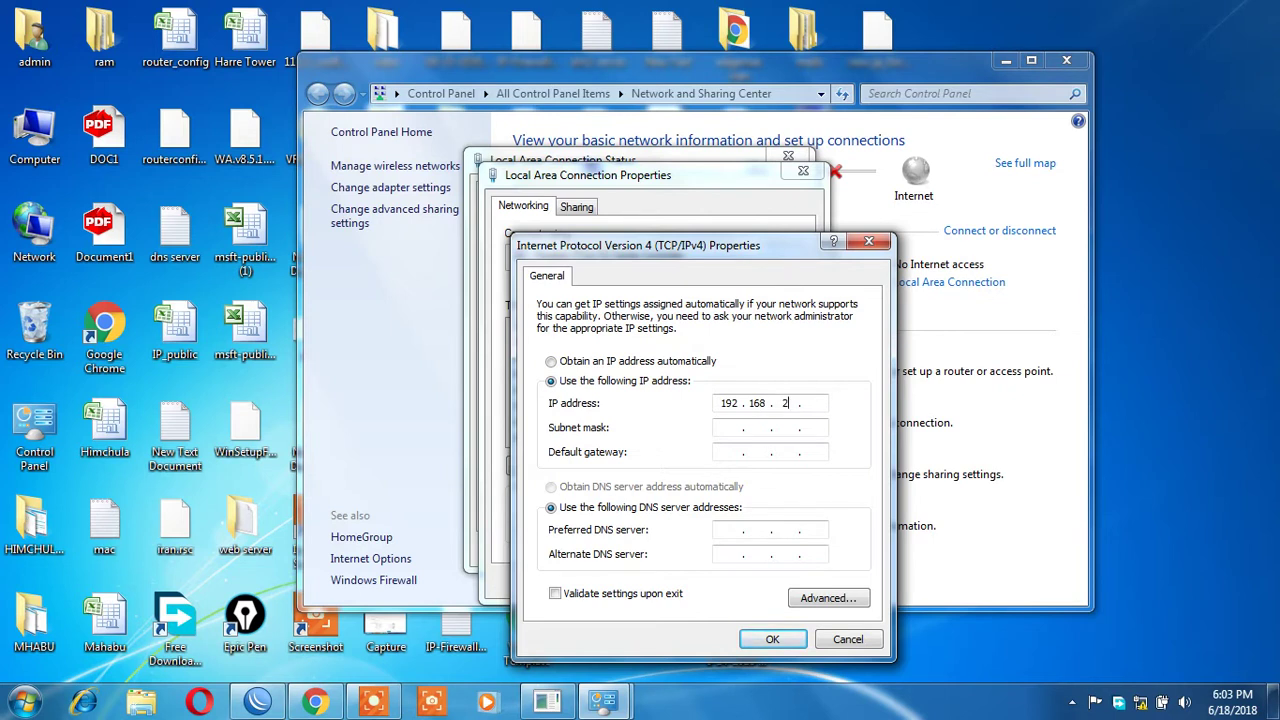
pyautogui.write('92 . 168 . 1 . 2')
pyautogui.press('Tab')
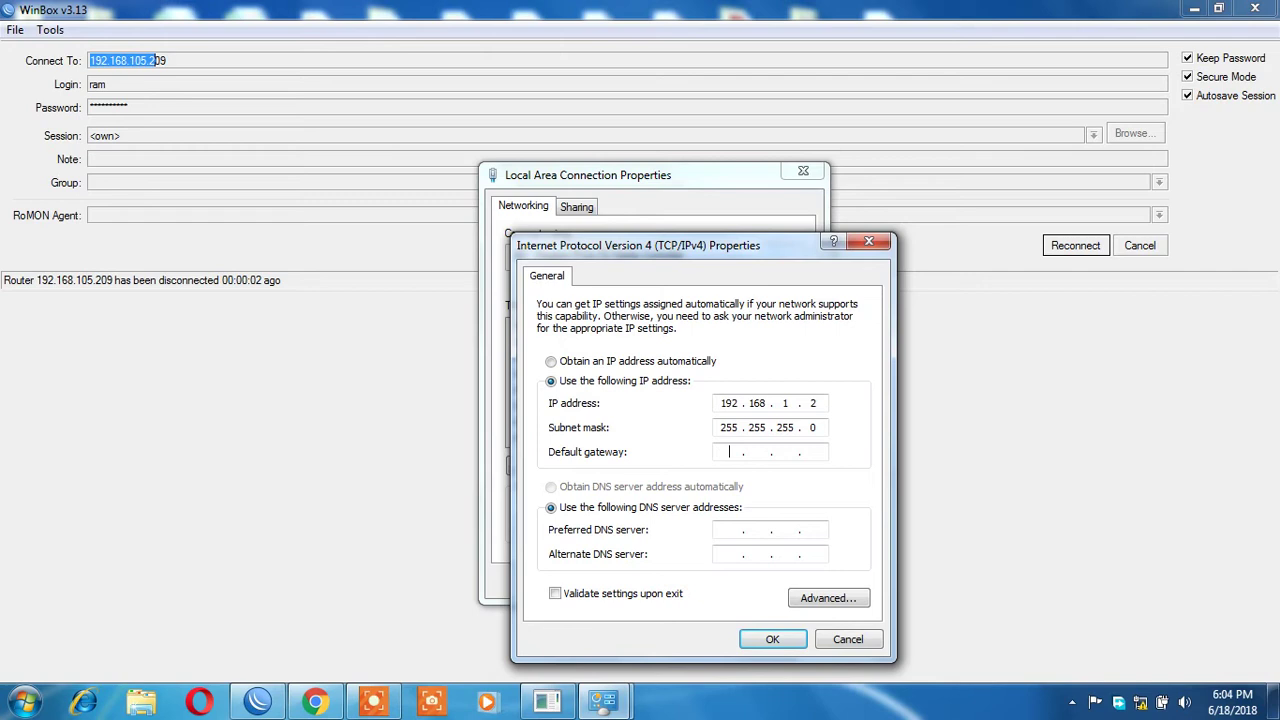
pyautogui.click(762, 638)
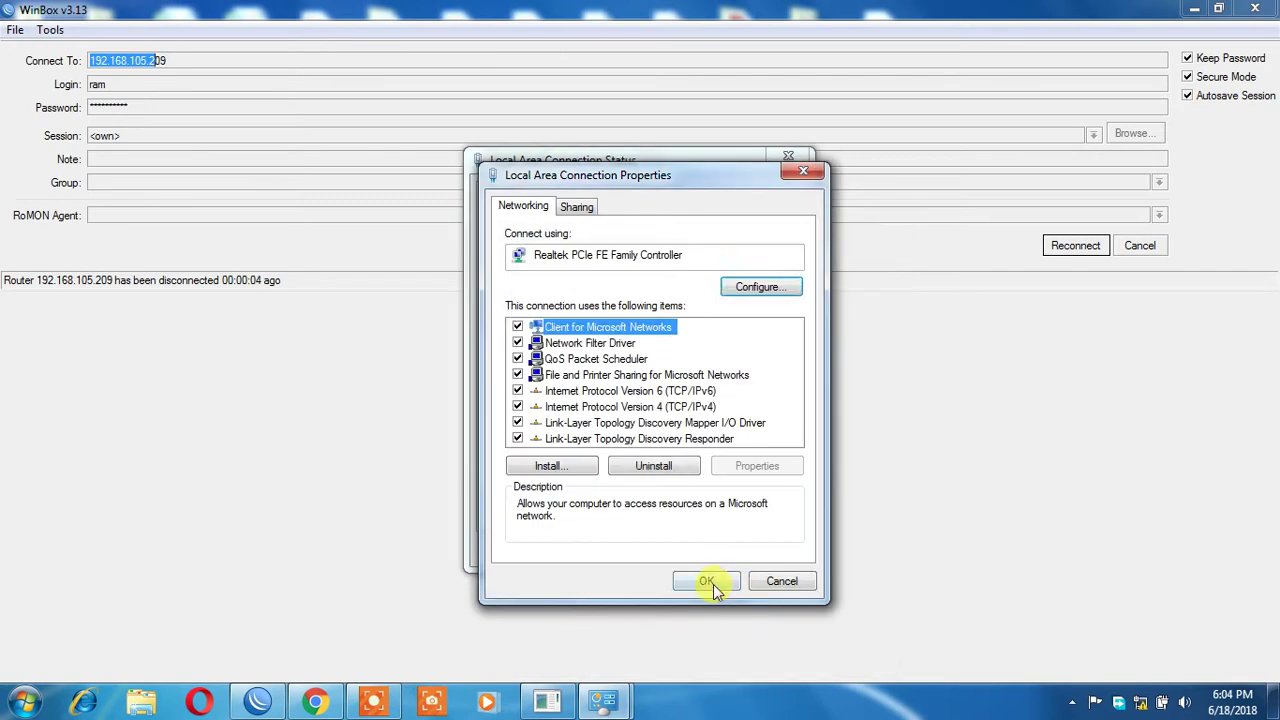
pyautogui.click(707, 583)
pyautogui.click(752, 557)
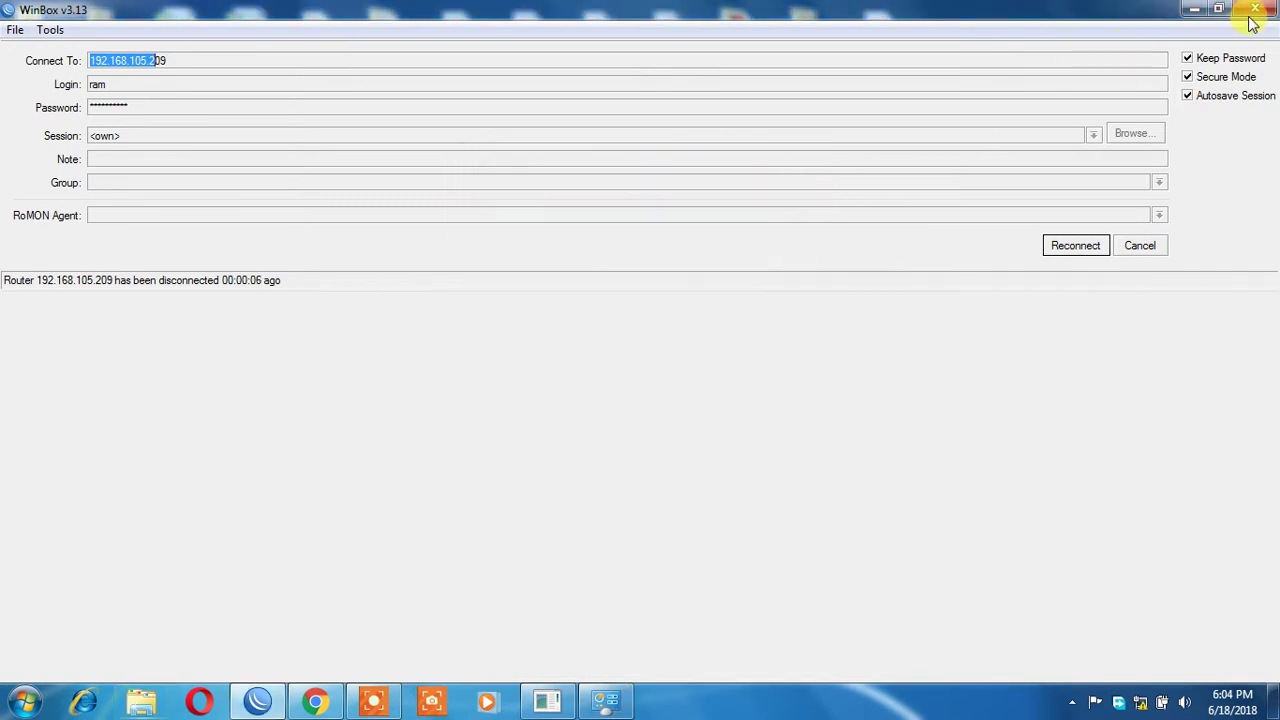
pyautogui.click(1250, 12)
# Step: Ping 192.168.1.20 from the Run box and check for replies
pyautogui.click(1068, 61)
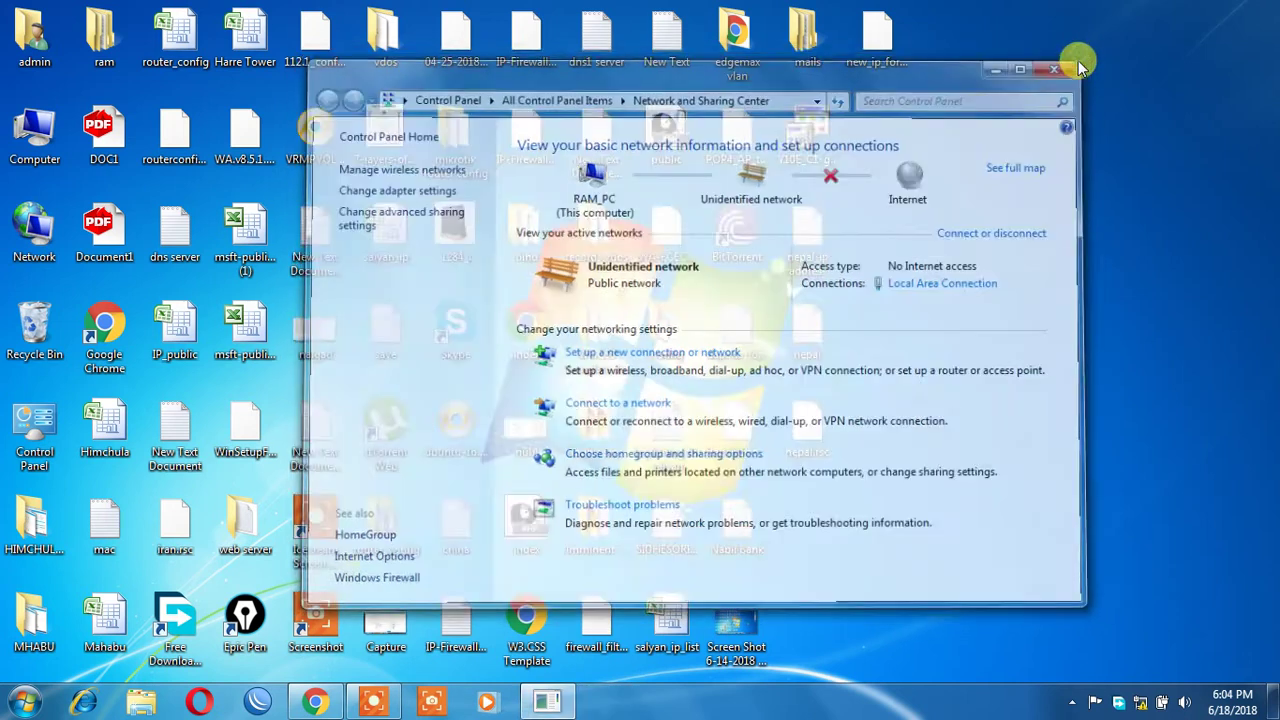
pyautogui.press('super+r')
pyautogui.write('ping 192')
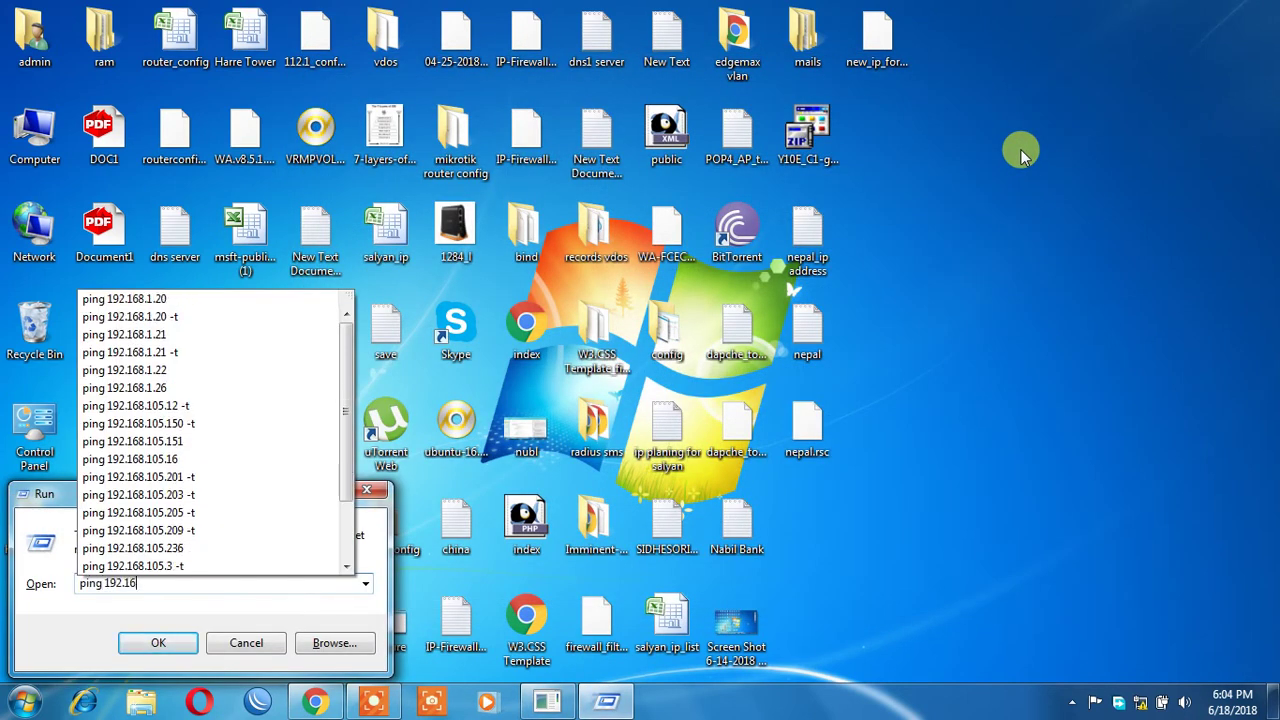
pyautogui.write('.168.1.20')
pyautogui.press('Return')
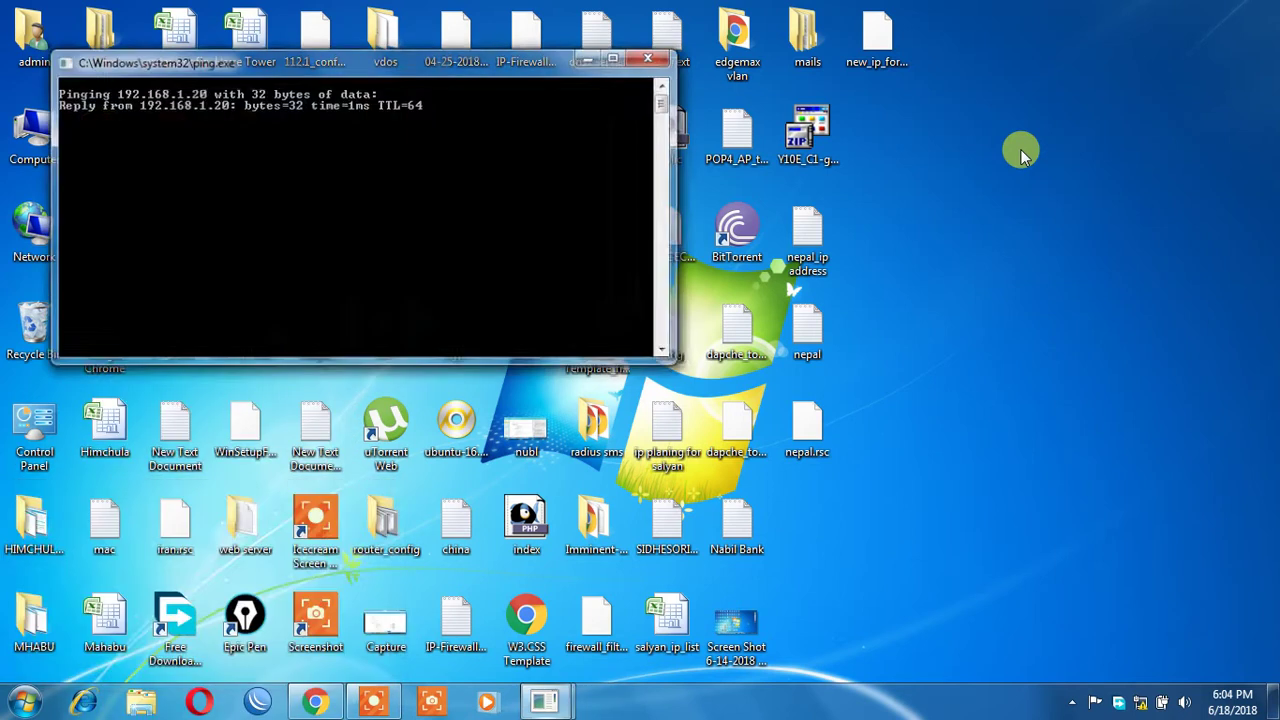
# Step: Reopen Network and Sharing Center from the tray, then minimize it
pyautogui.click(1140, 702)
pyautogui.click(1100, 650)
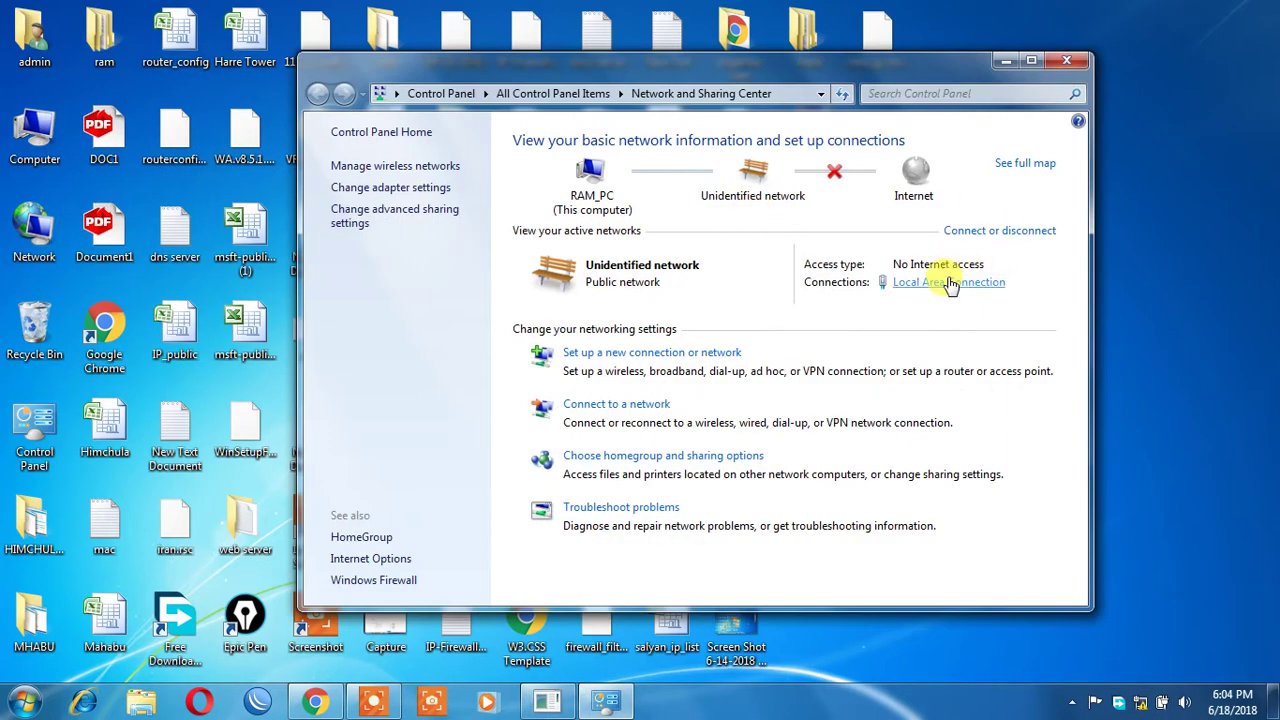
pyautogui.click(1005, 61)
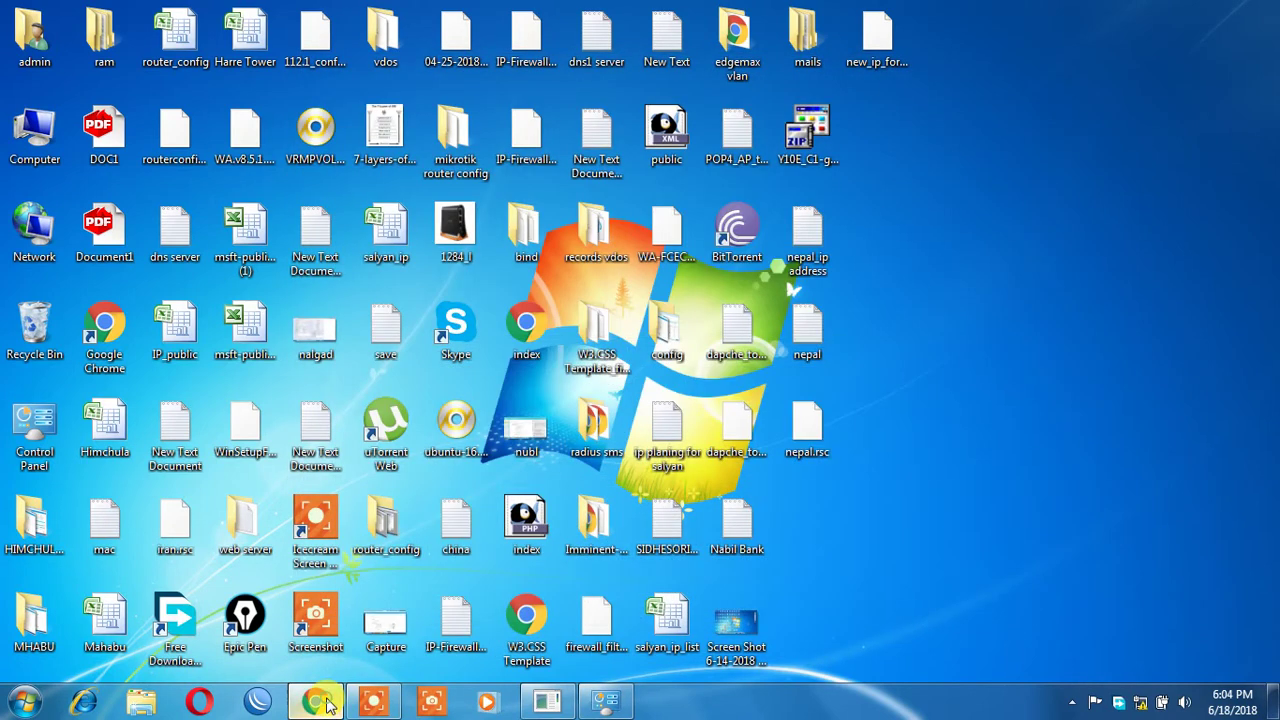
# Step: Load 192.168.1.20 in a new Chrome tab and proceed past the certificate warning
pyautogui.click(328, 703)
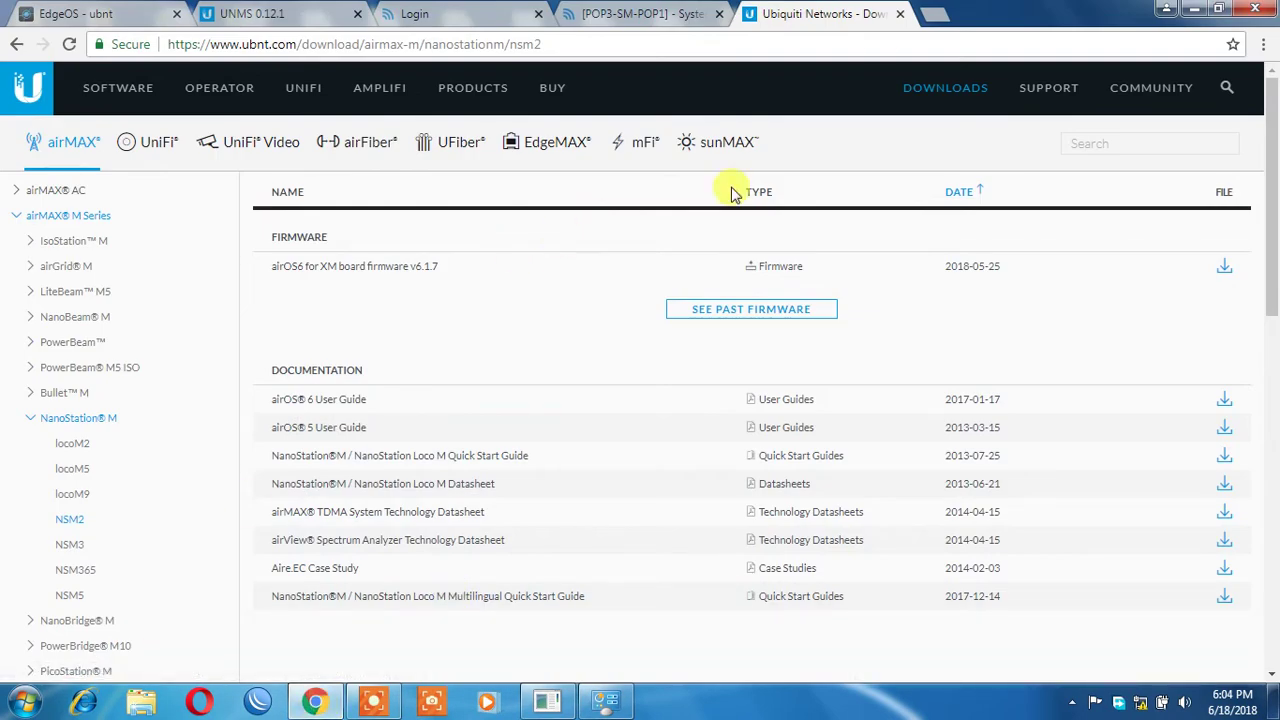
pyautogui.click(936, 22)
pyautogui.write('192.1')
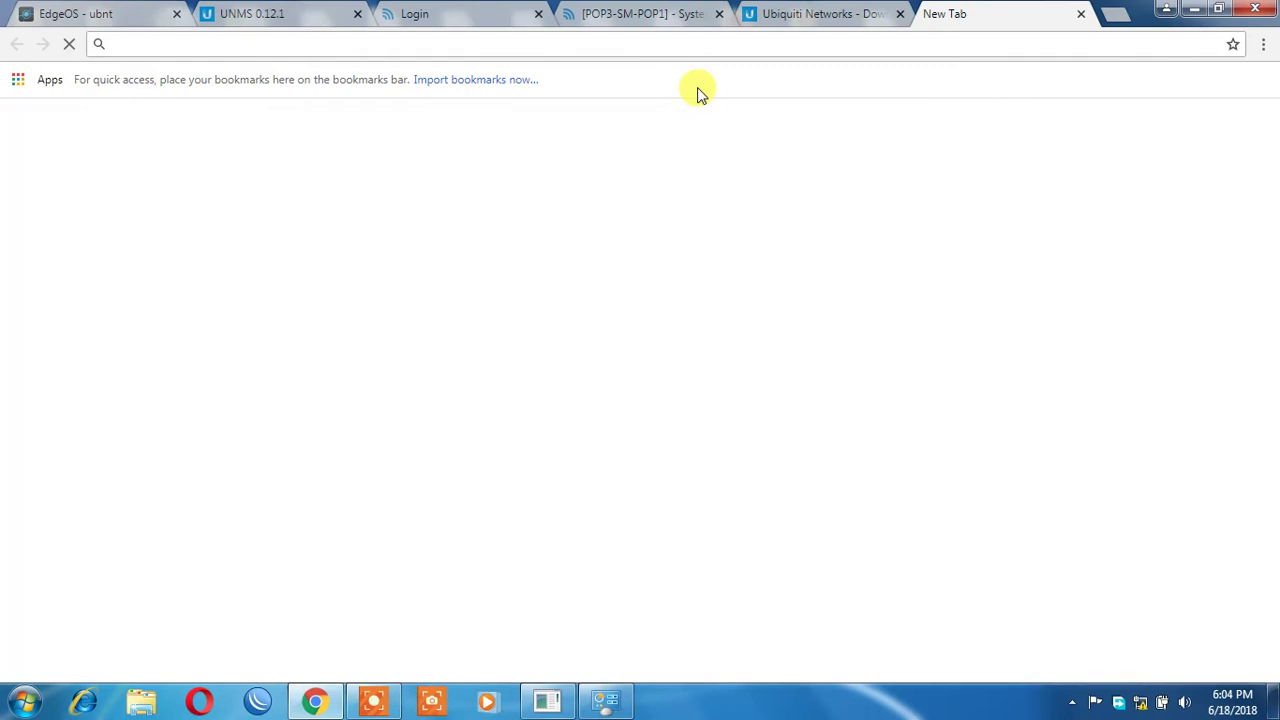
pyautogui.write('68.1.20')
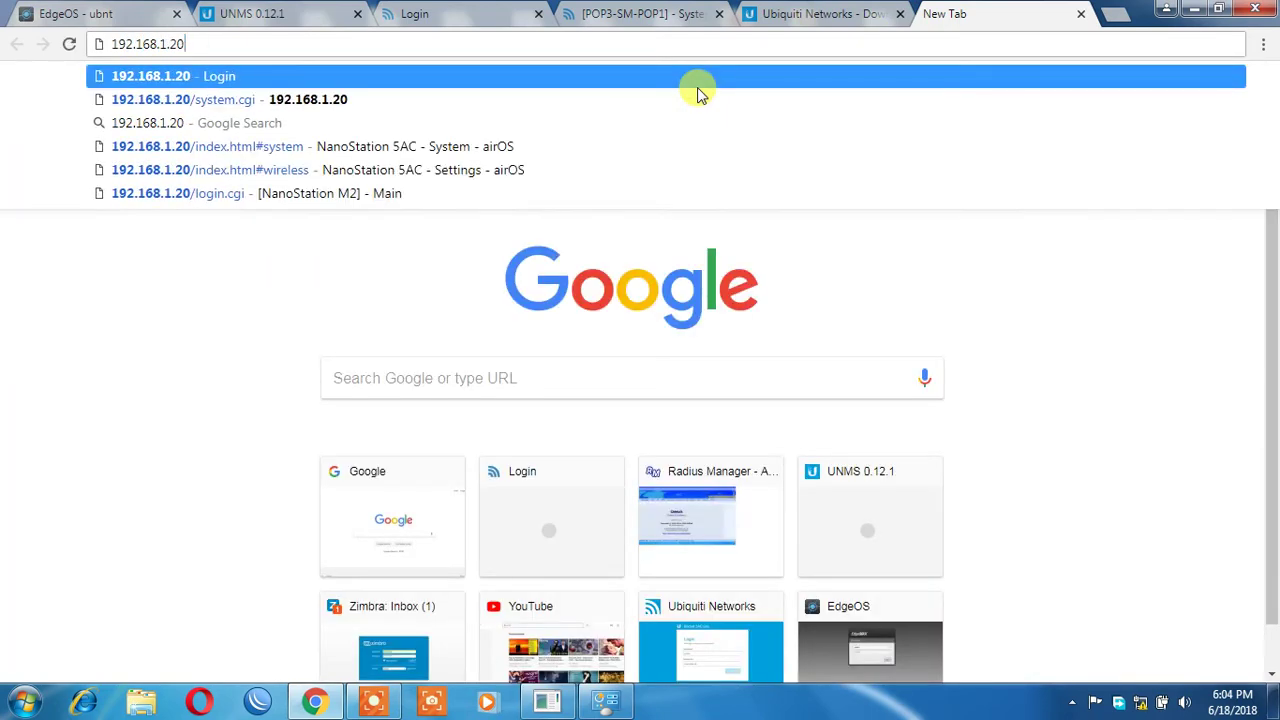
pyautogui.press('Return')
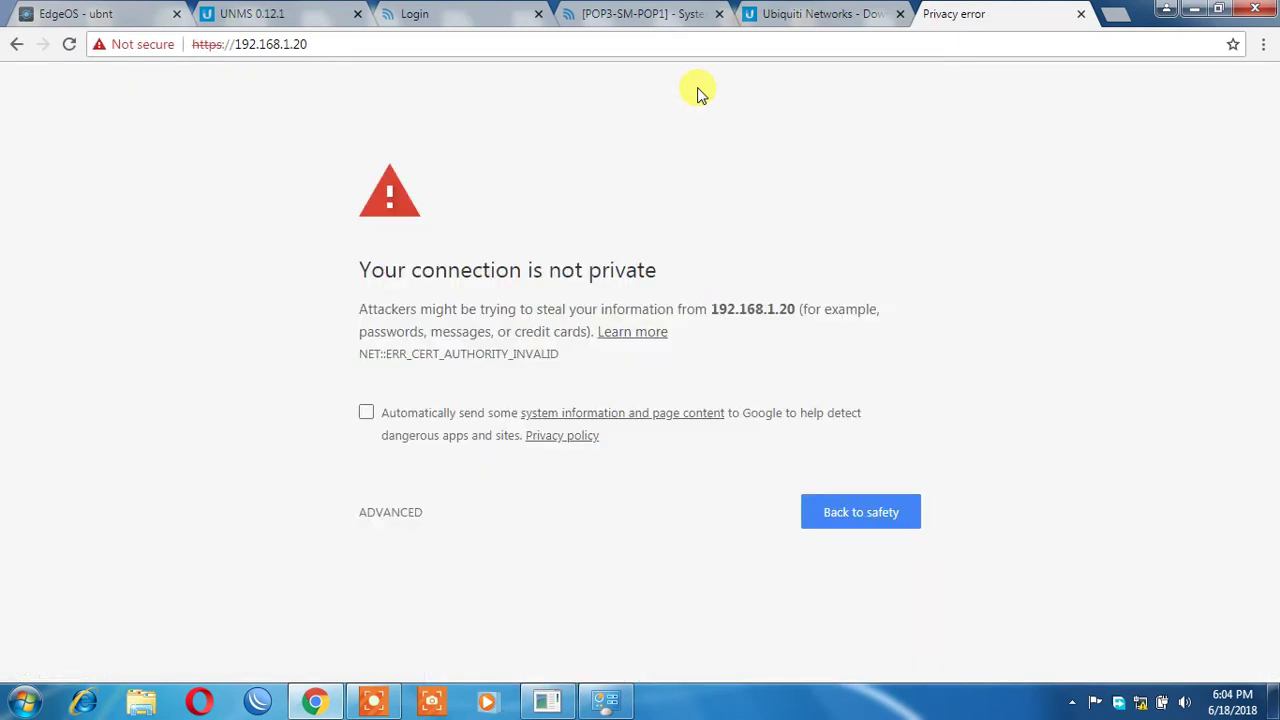
pyautogui.click(368, 516)
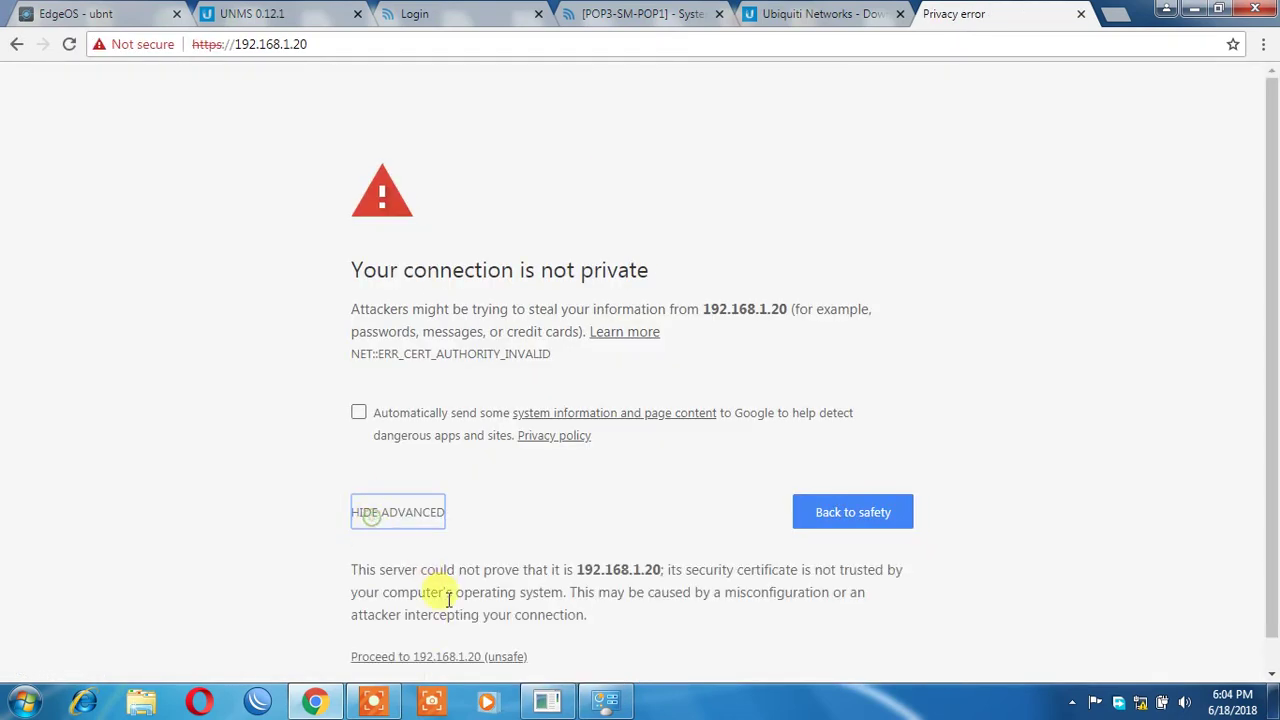
pyautogui.click(433, 660)
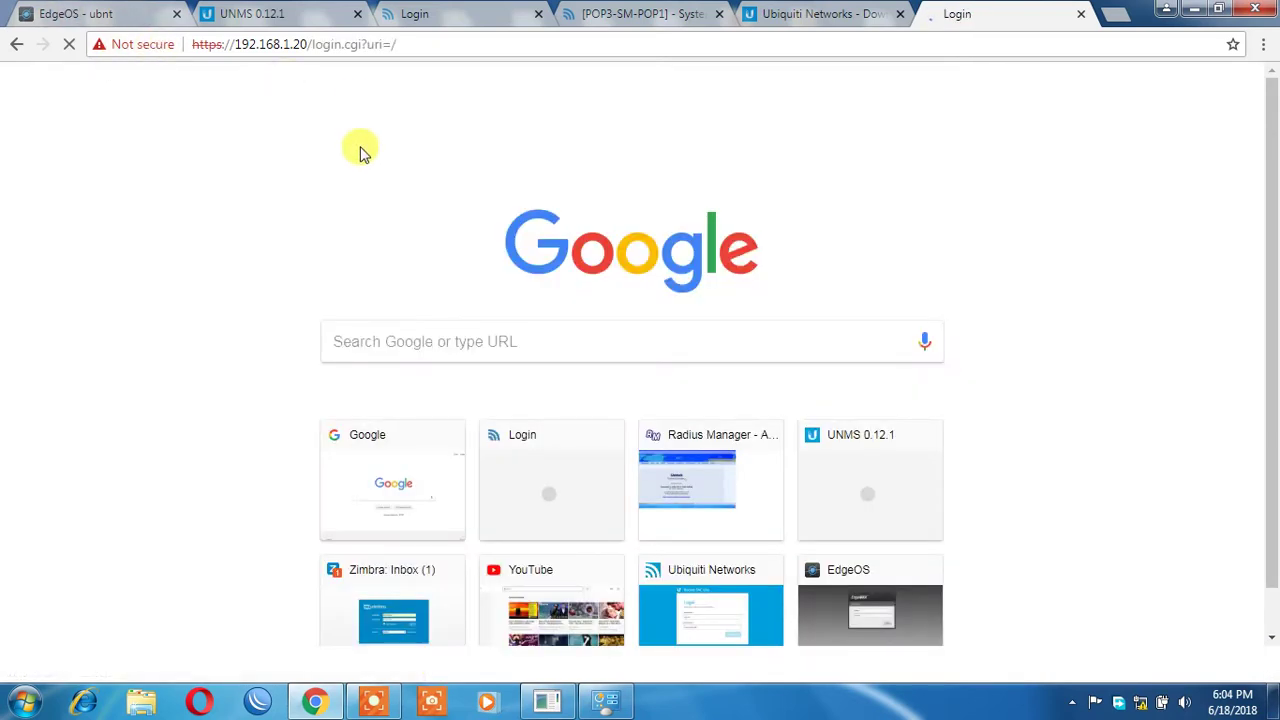
# Step: Enter the default user name and password on the airOS login page
pyautogui.press('Tab')
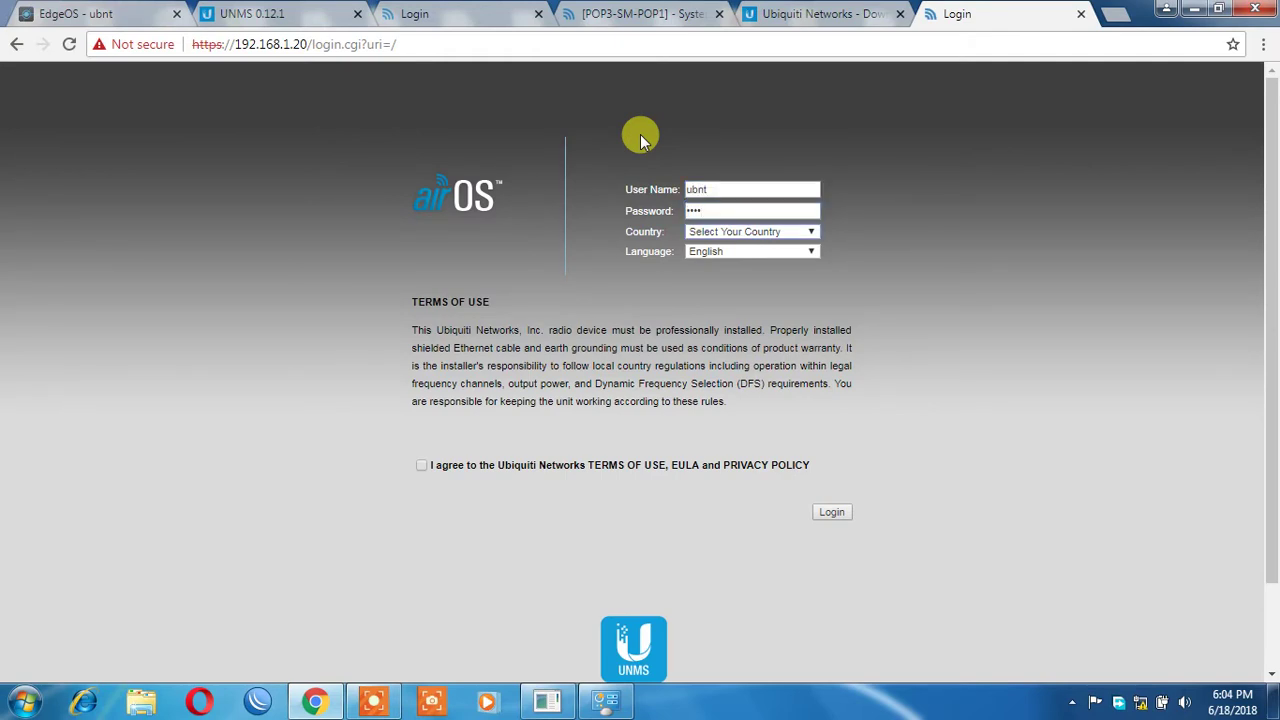
pyautogui.press('Tab')
# Step: Set Country to United States and accept the terms of use
pyautogui.write('united')
pyautogui.press('Down')
pyautogui.press('Down')
pyautogui.press('Tab')
pyautogui.press('Tab')
pyautogui.press('Tab')
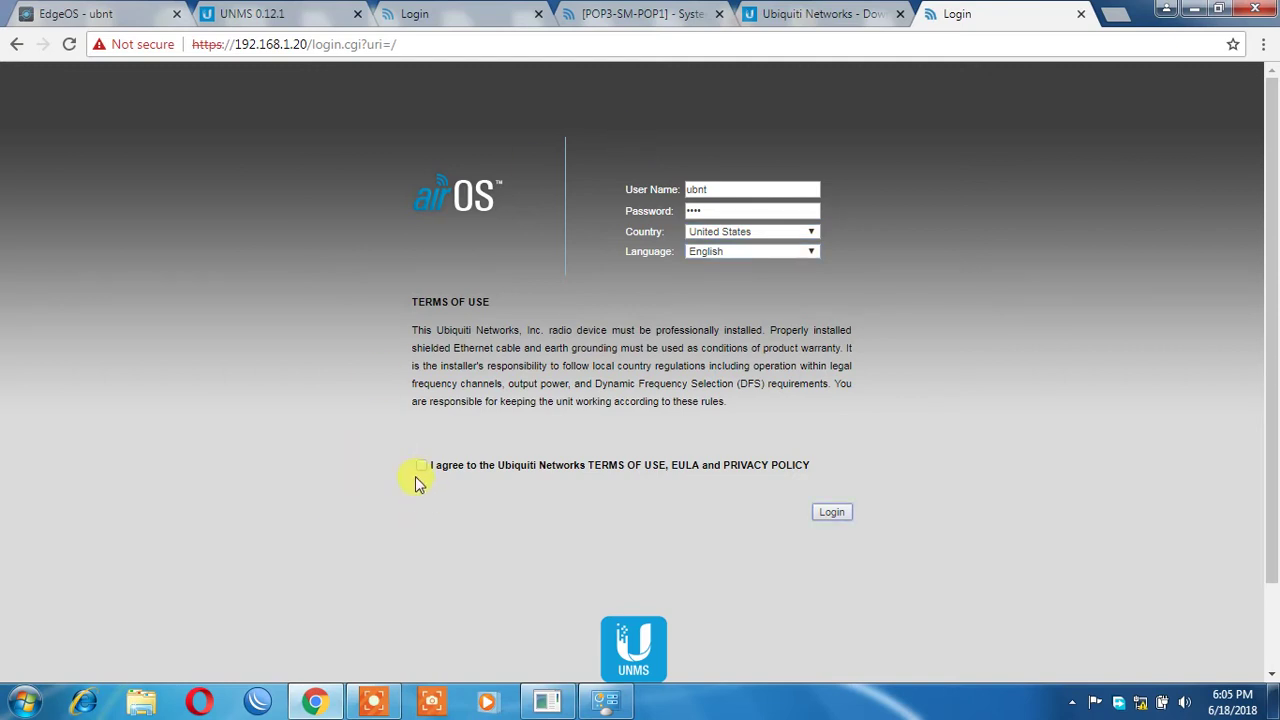
pyautogui.click(750, 231)
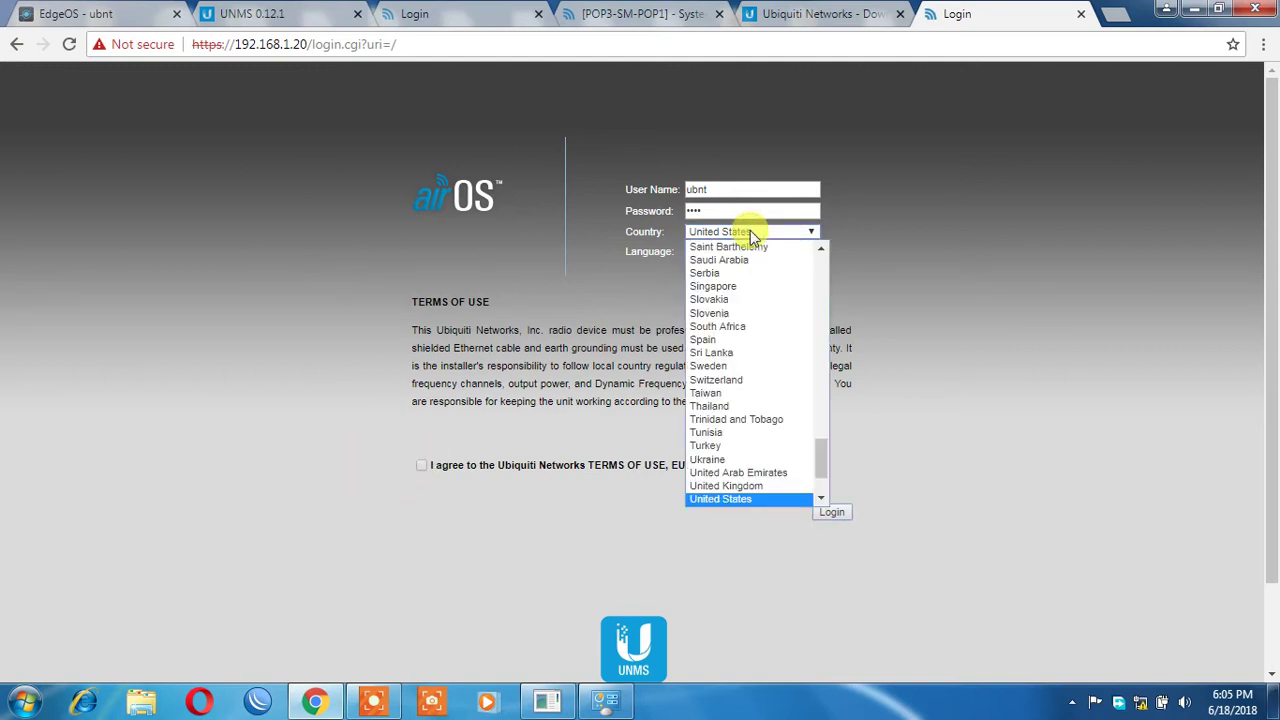
pyautogui.click(421, 465)
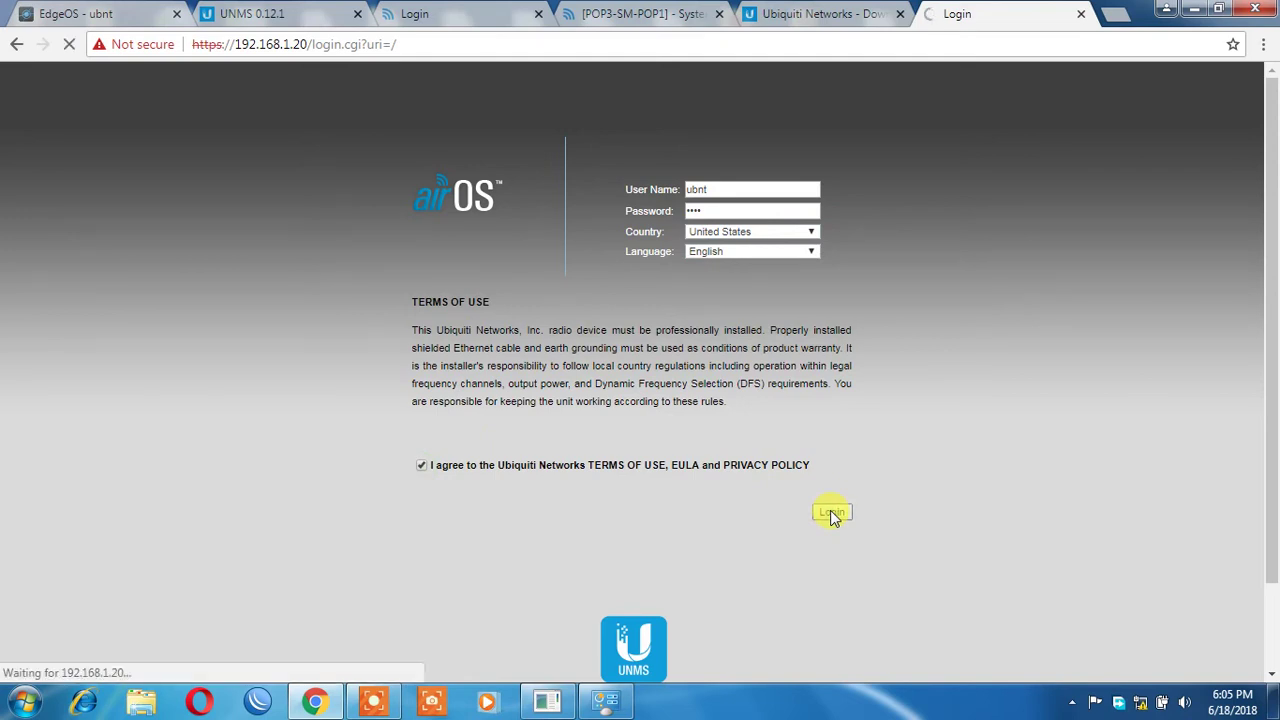
pyautogui.click(547, 700)
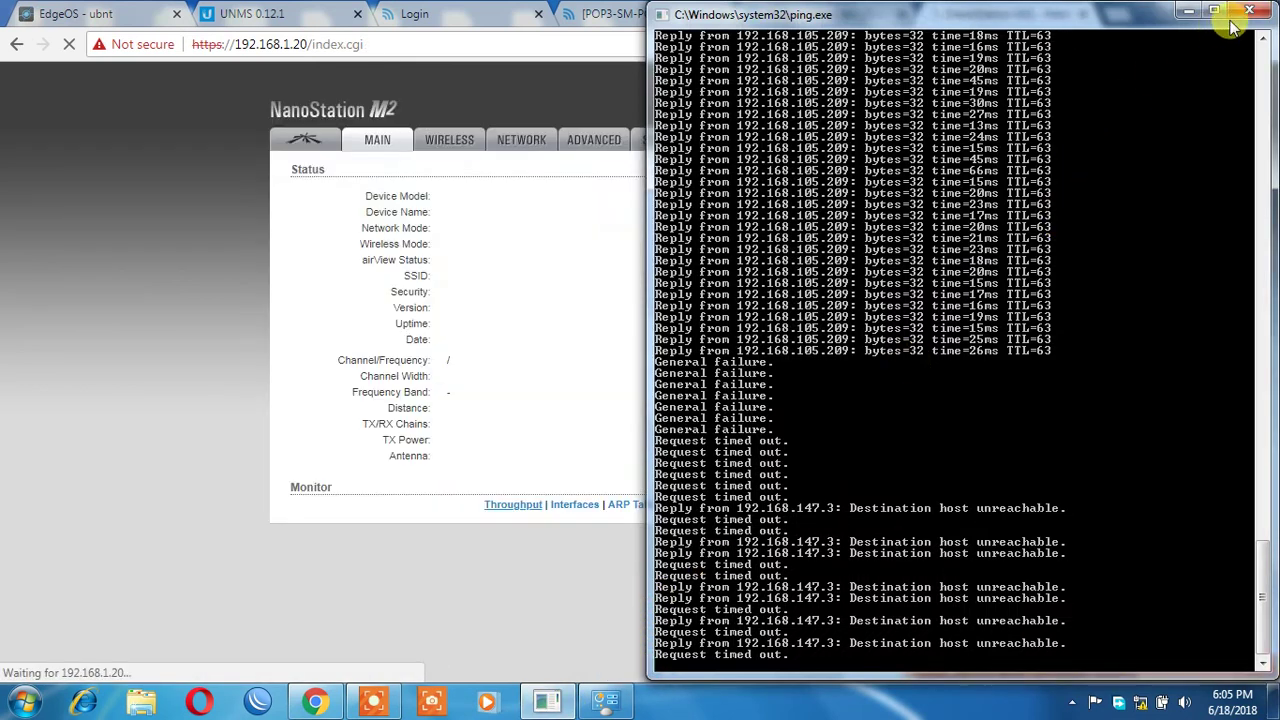
# Step: Run a continuous 'ping 192.168.1.20 -t' snapped to the right half, then open WIRELESS
pyautogui.click(1249, 10)
pyautogui.press('super+r')
pyautogui.click(192, 578)
pyautogui.write('-t')
pyautogui.press('Return')
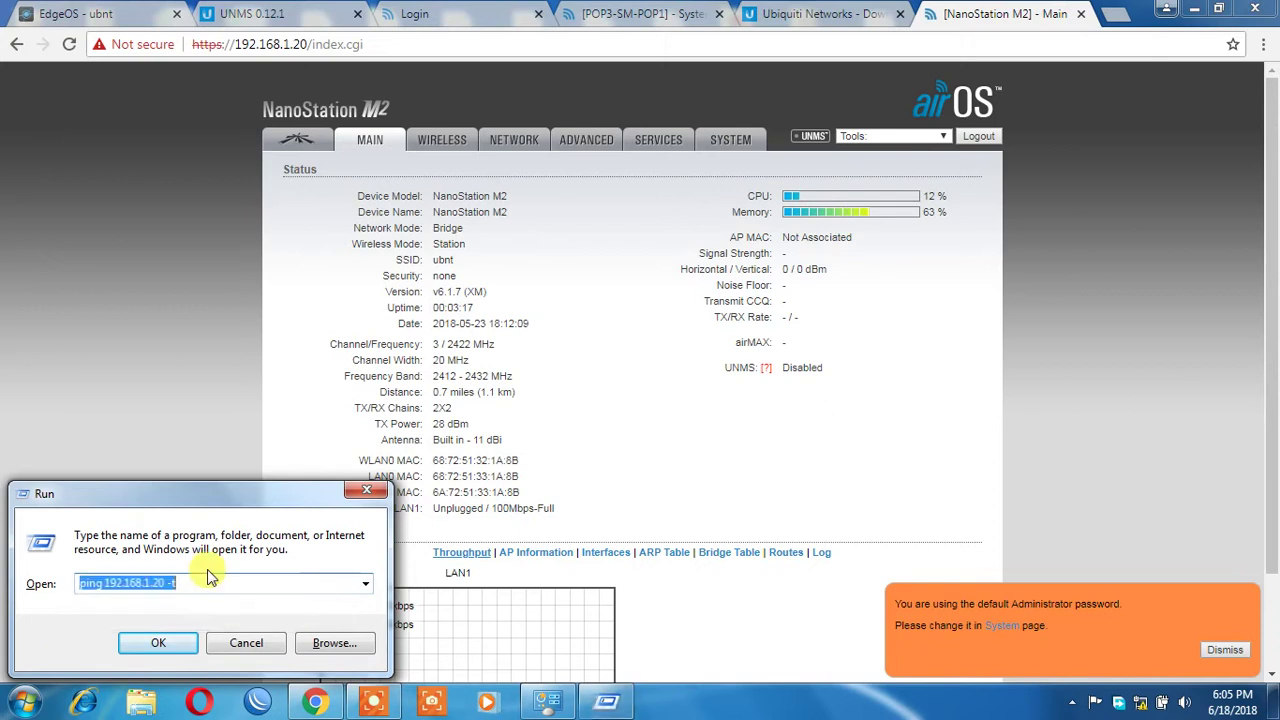
pyautogui.moveTo(260, 85); pyautogui.dragTo(1276, 60)
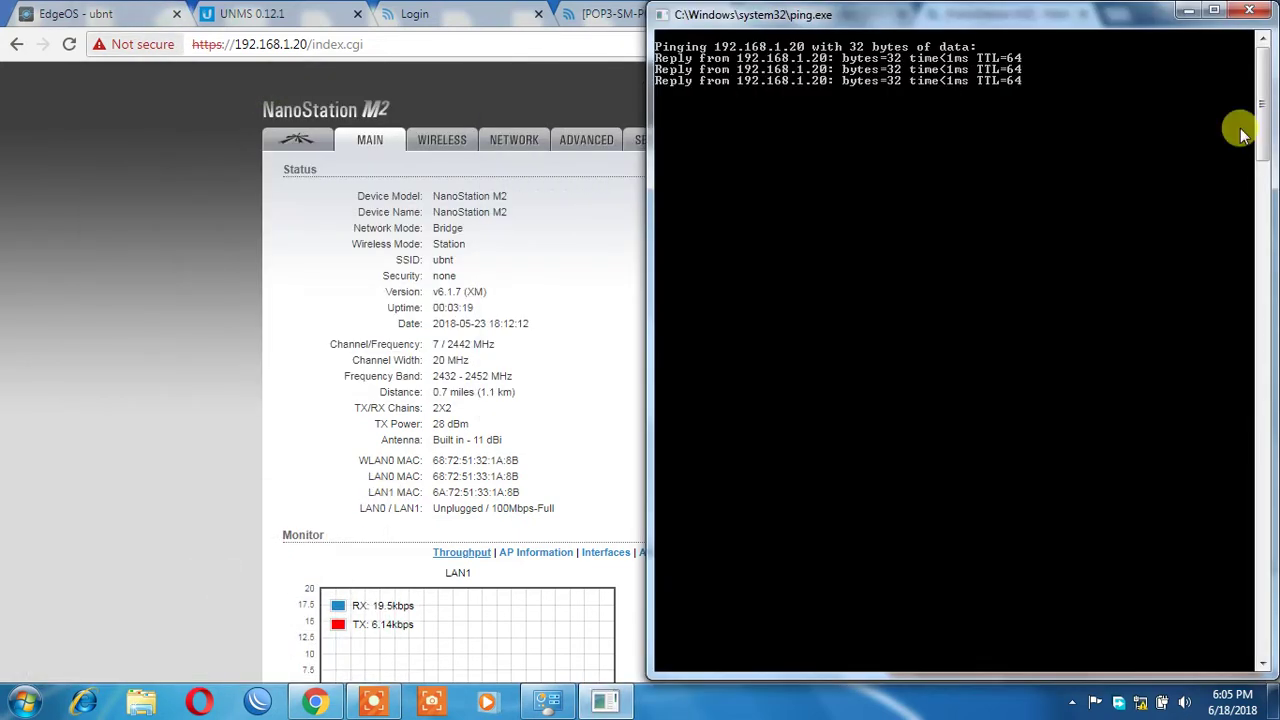
pyautogui.click(427, 143)
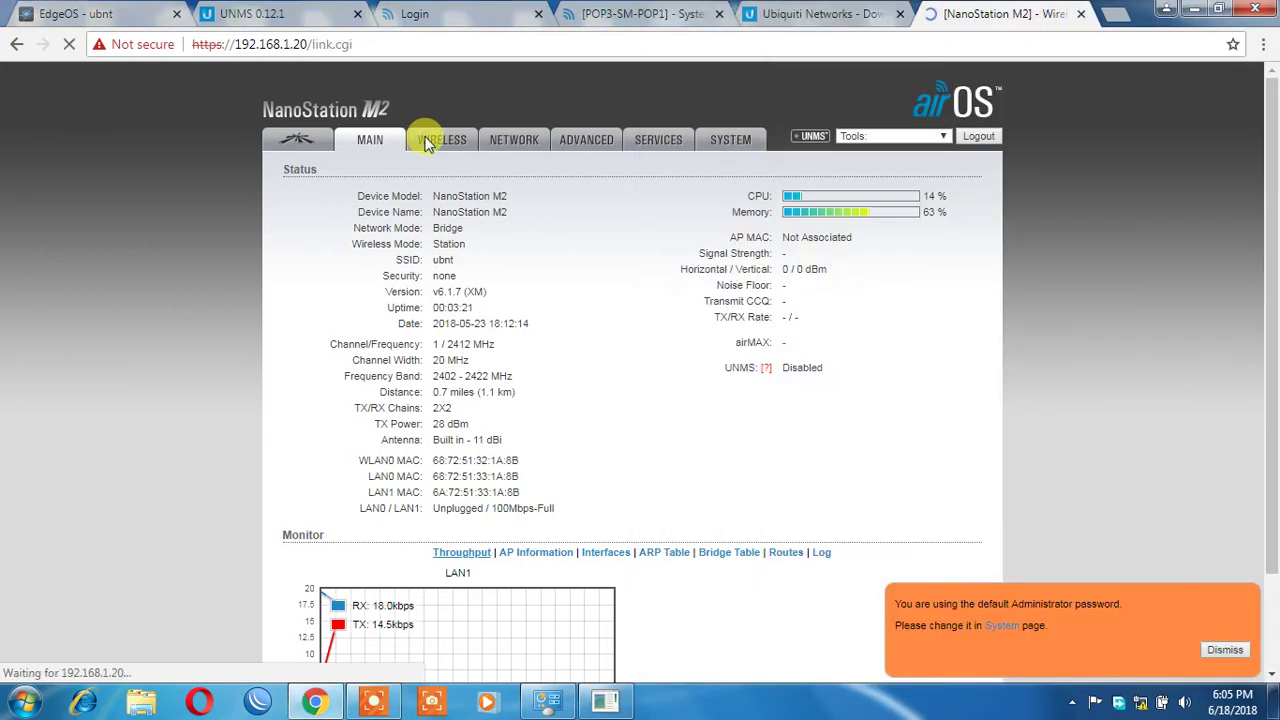
# Step: Set Wireless Mode to Access Point and the SSID to EVEREST@WiFi
pyautogui.doubleClick(543, 247)
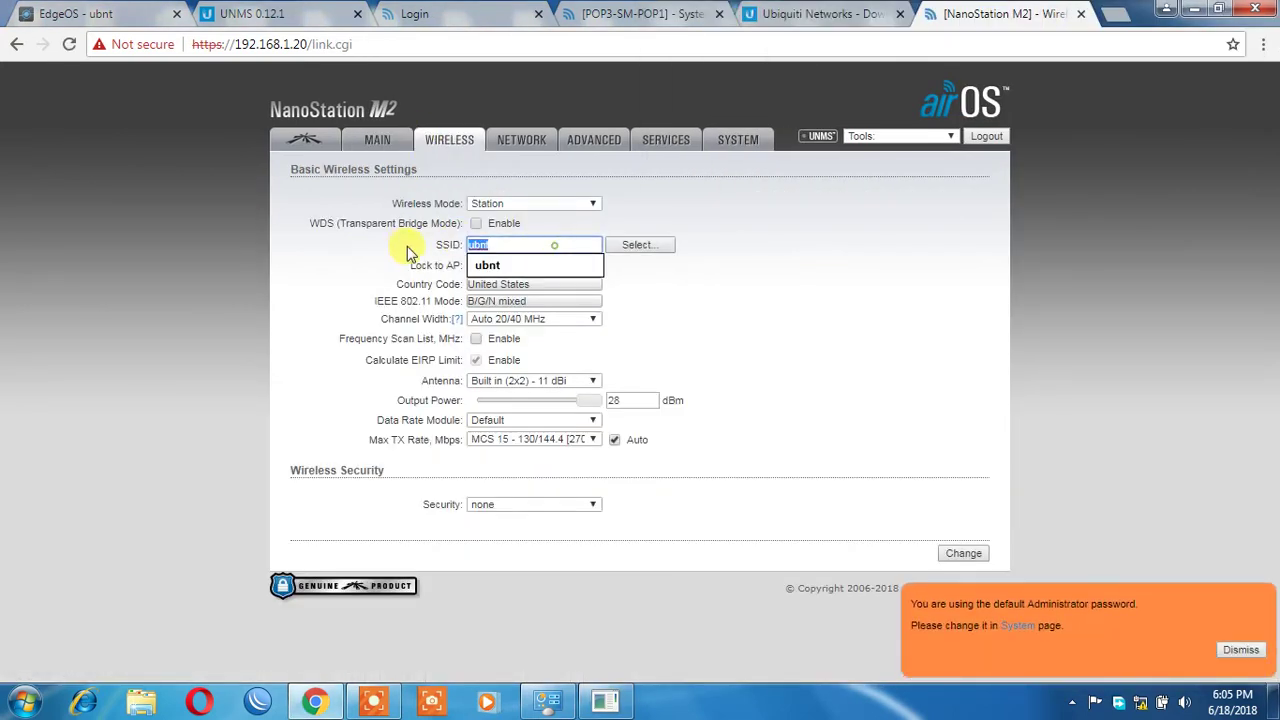
pyautogui.click(477, 224)
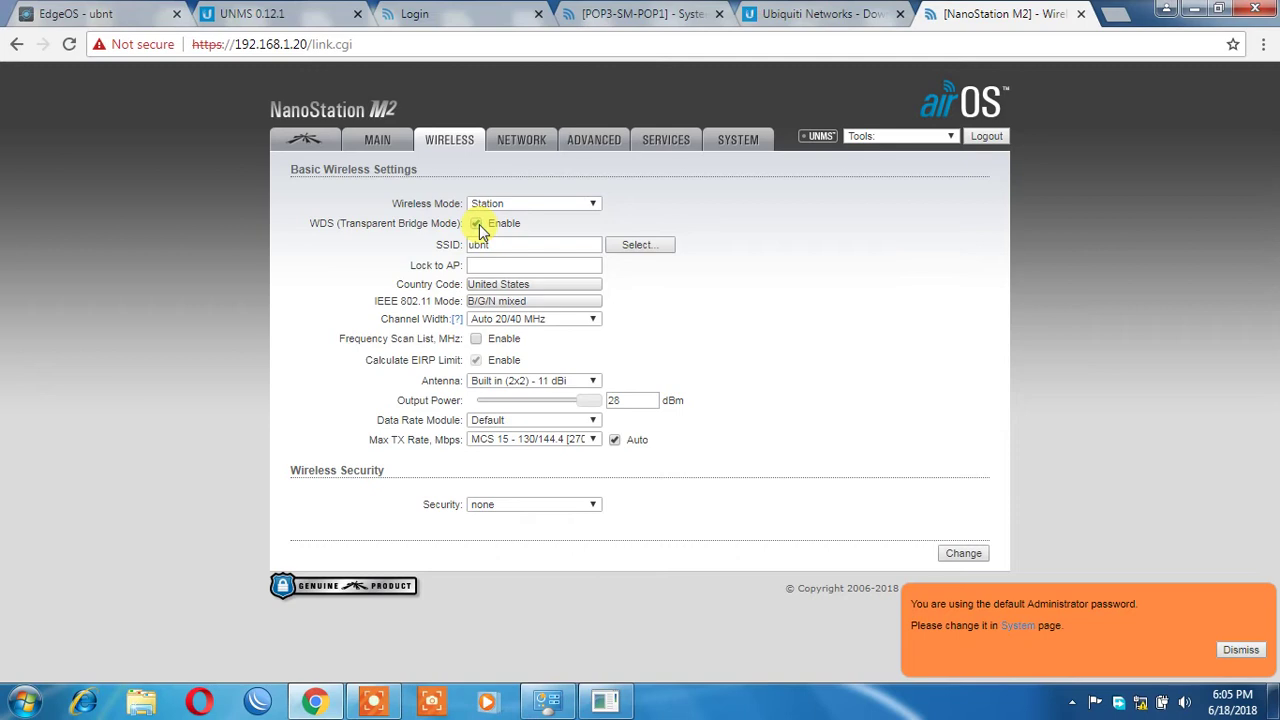
pyautogui.click(523, 205)
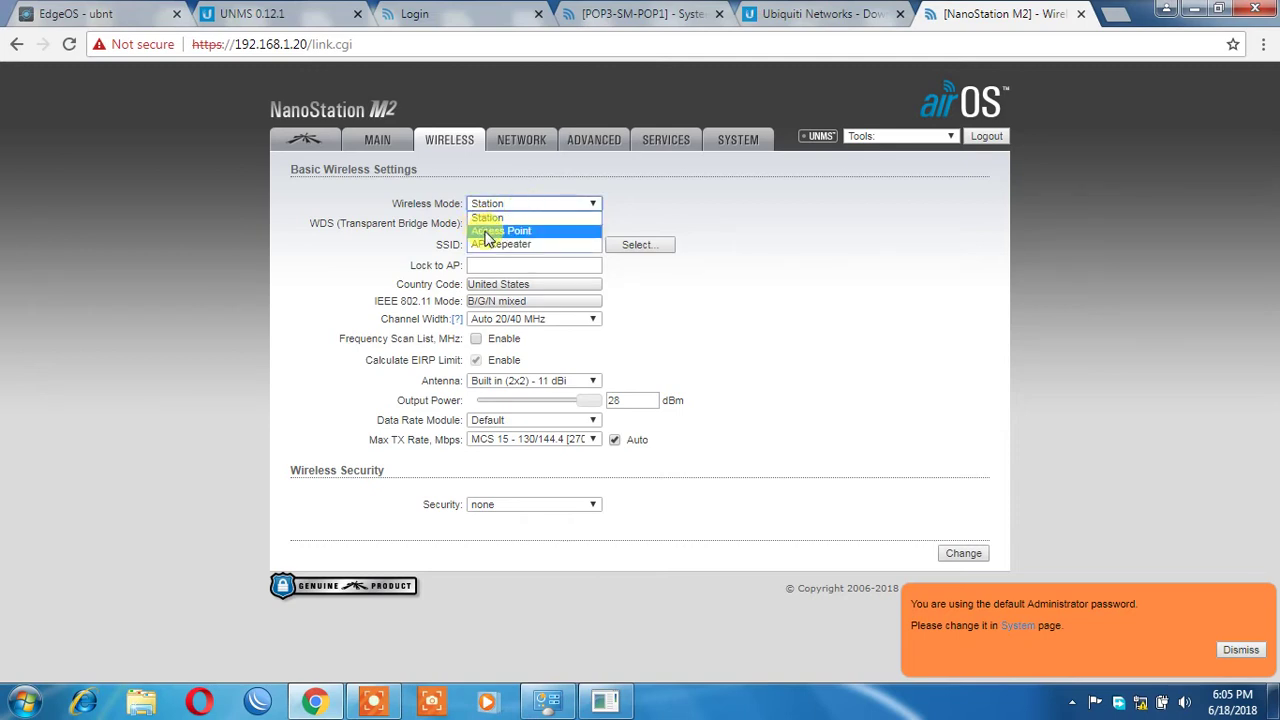
pyautogui.click(486, 233)
pyautogui.doubleClick(494, 244)
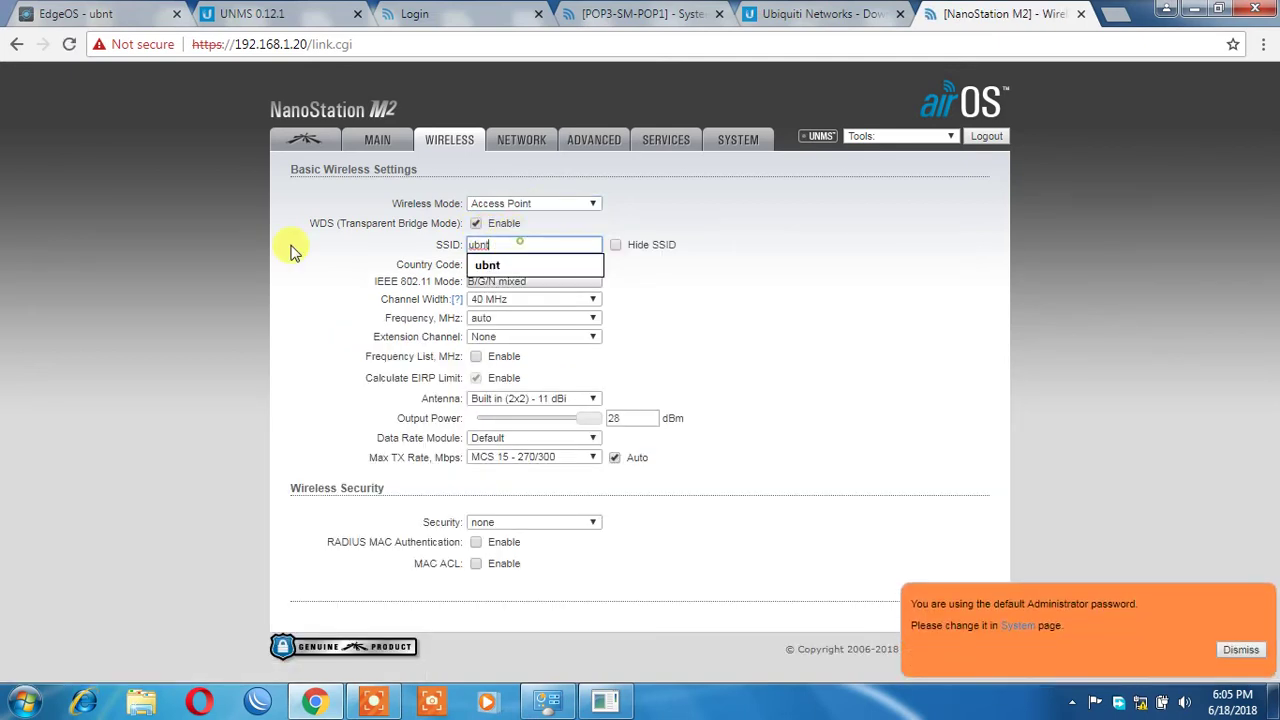
pyautogui.write('e')
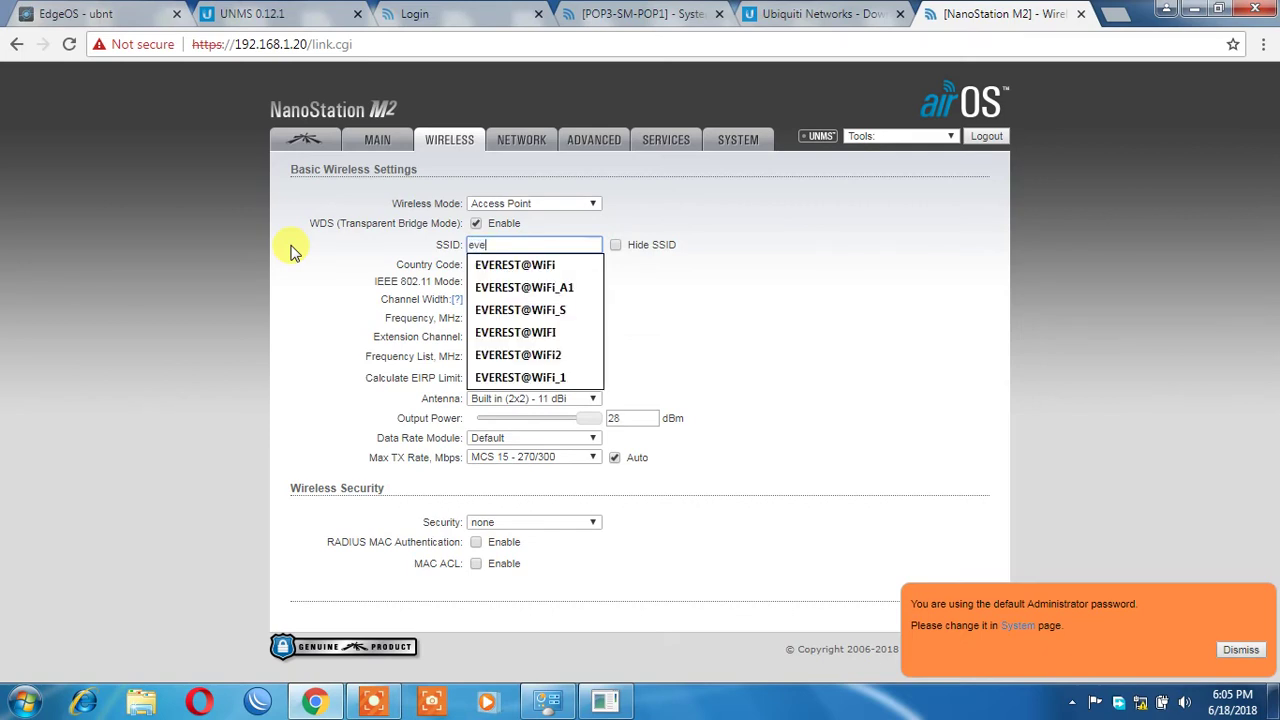
pyautogui.write('ve')
pyautogui.click(560, 264)
# Step: Choose 20 MHz channel width, keep frequency auto, and submit the wireless changes
pyautogui.click(530, 300)
pyautogui.click(503, 320)
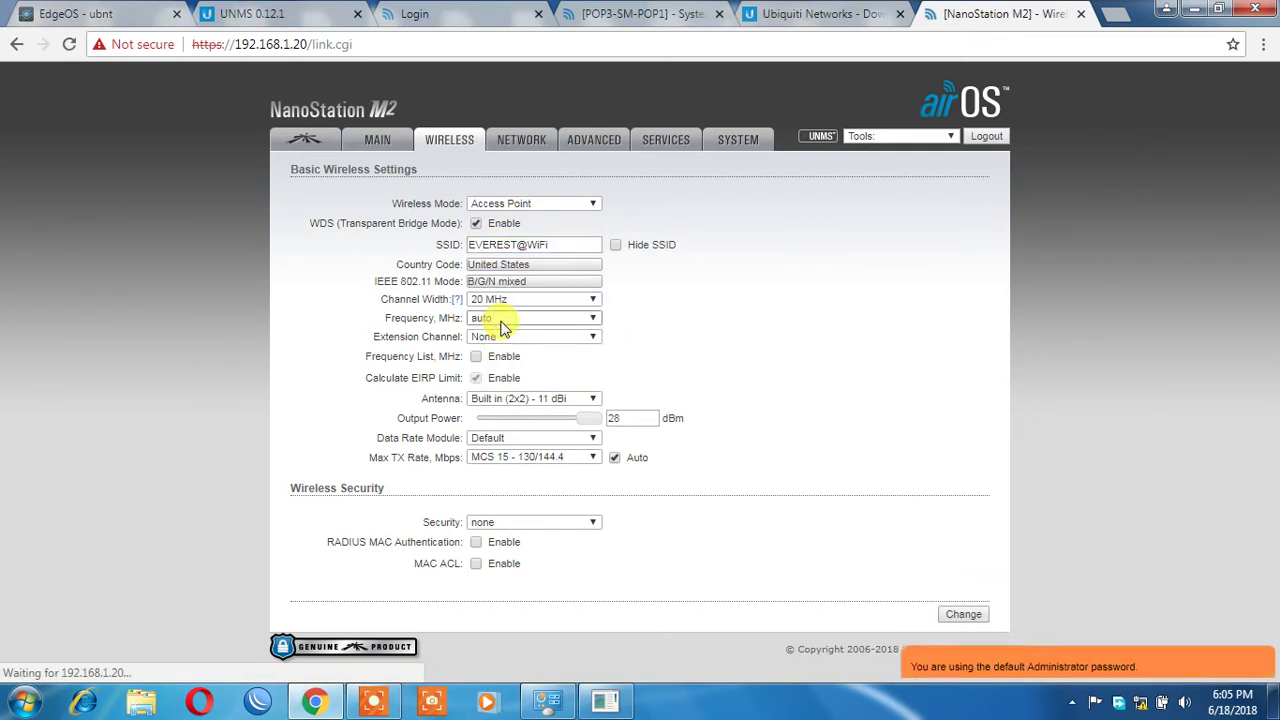
pyautogui.click(503, 328)
pyautogui.click(716, 314)
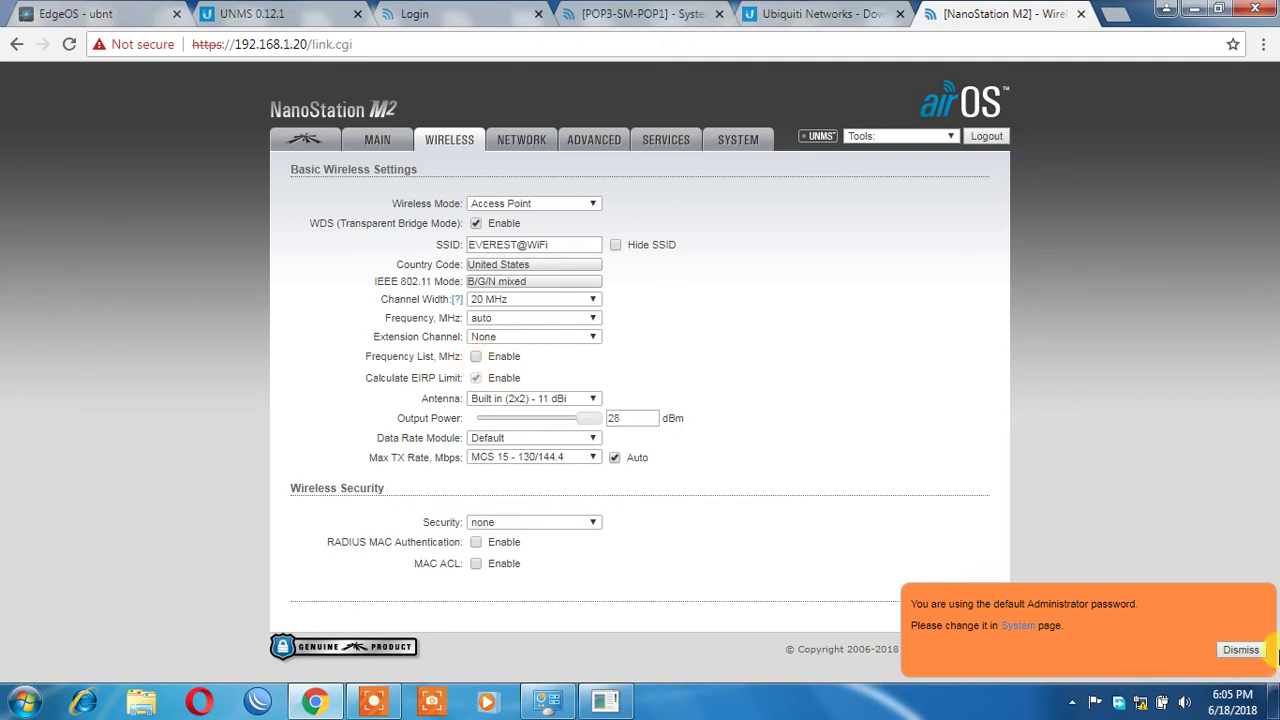
pyautogui.click(1243, 649)
pyautogui.click(964, 614)
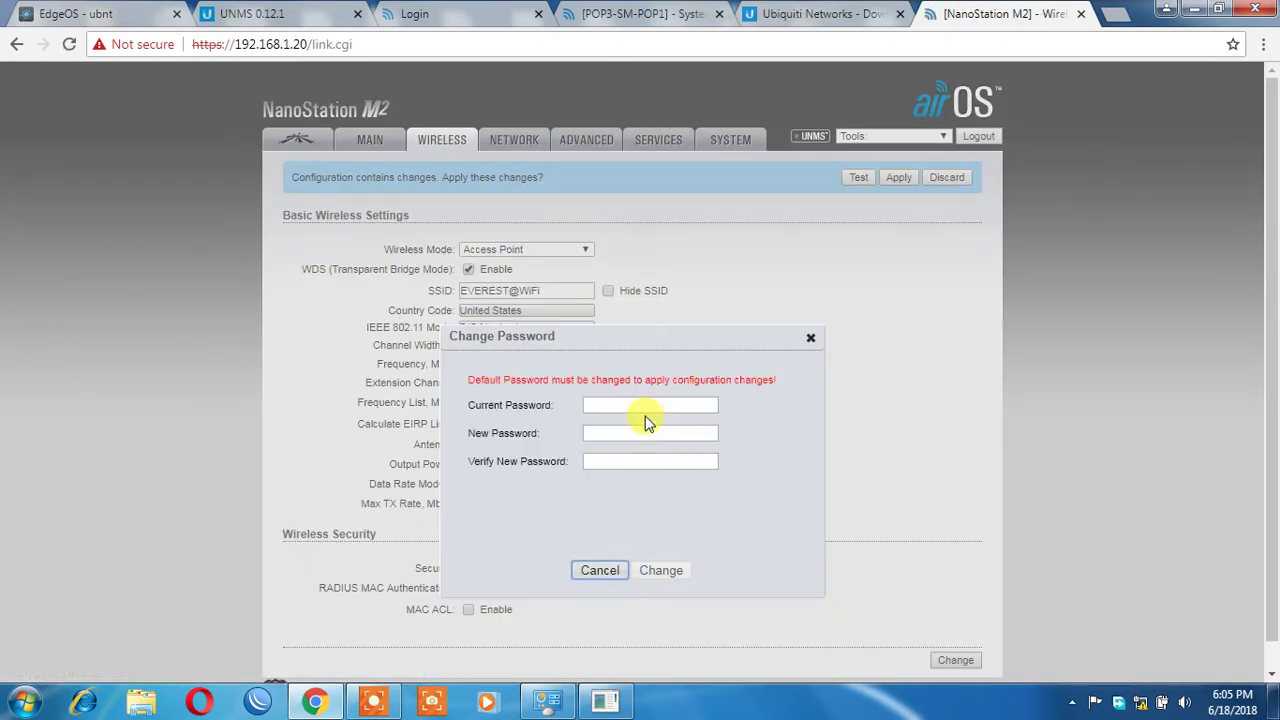
# Step: Enter the current admin password plus a new password and its verification, then confirm
pyautogui.click(645, 408)
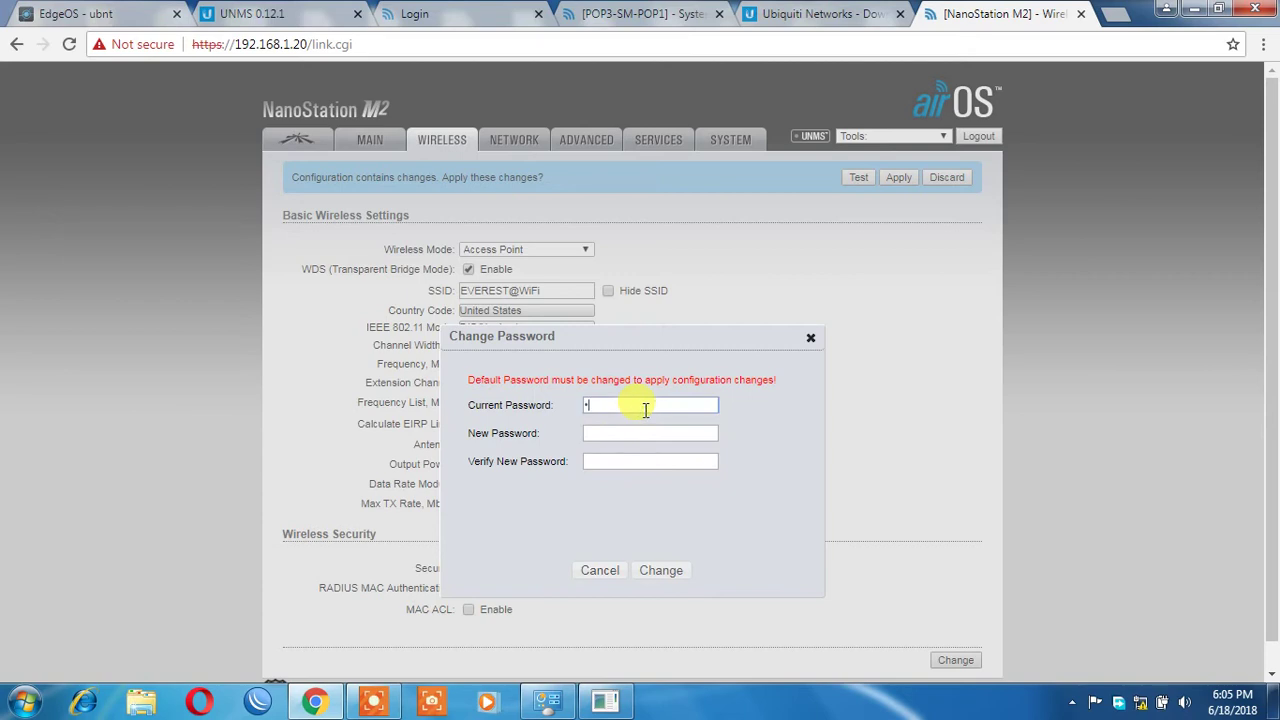
pyautogui.press('Tab')
pyautogui.write('*****')
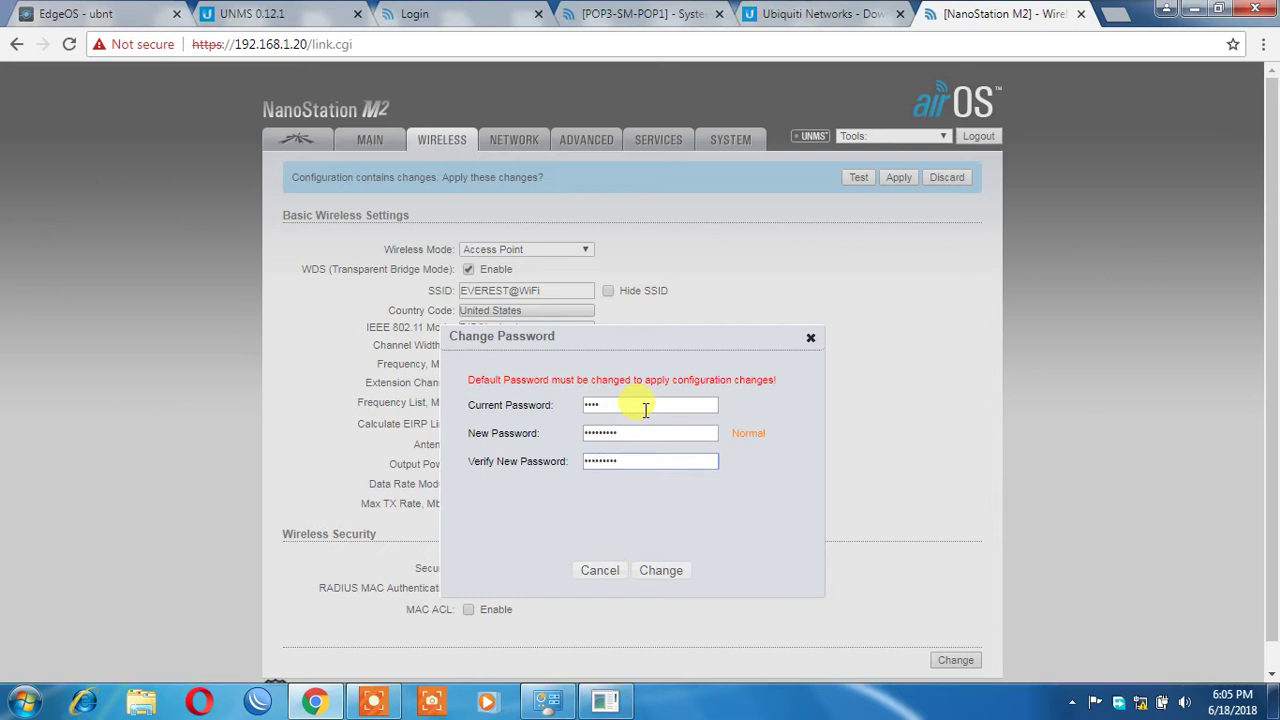
pyautogui.doubleClick(603, 406)
pyautogui.doubleClick(654, 432)
pyautogui.doubleClick(686, 460)
pyautogui.click(667, 560)
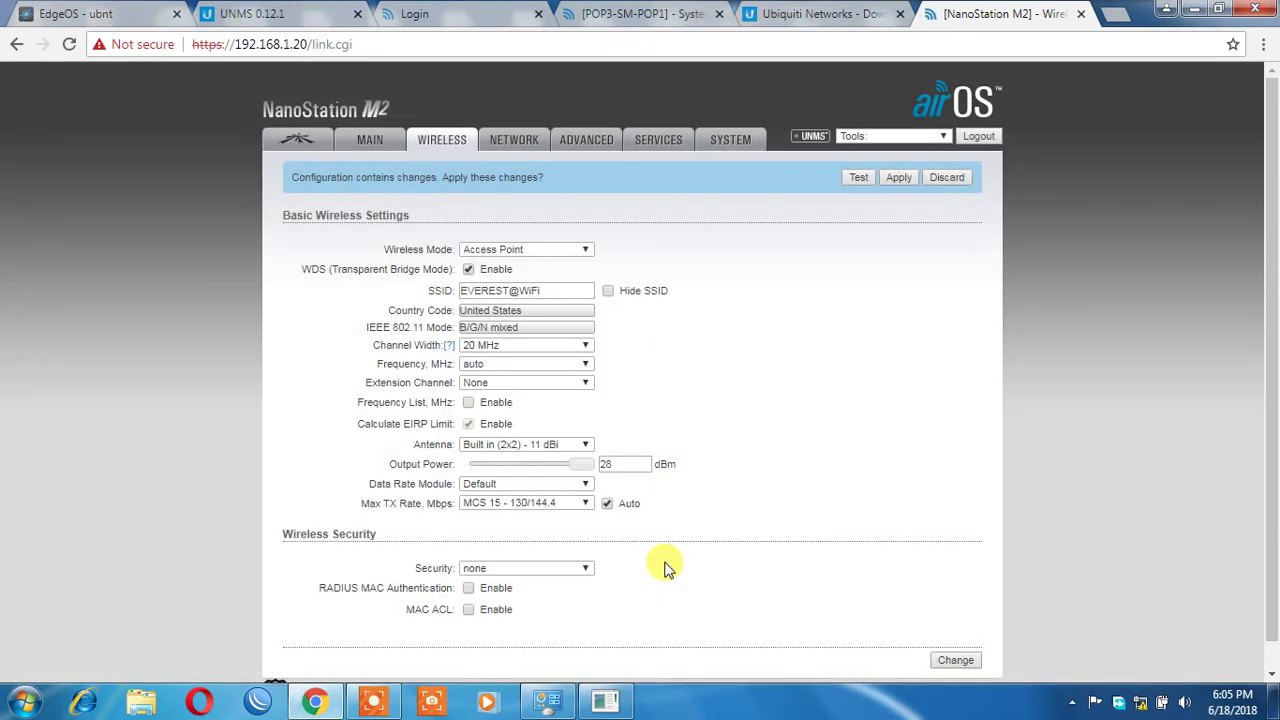
# Step: On the Network page, set management IP 192.168.105.97 and gateway 192.168.105.209
pyautogui.click(942, 660)
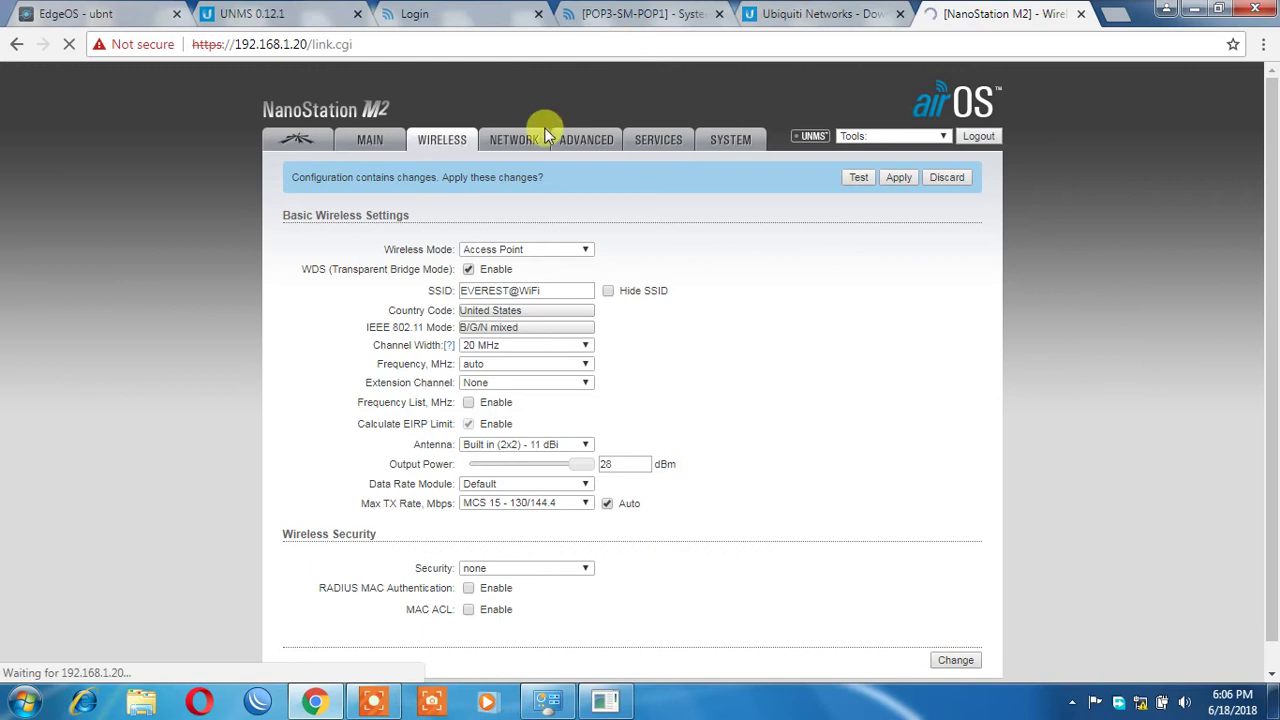
pyautogui.click(532, 142)
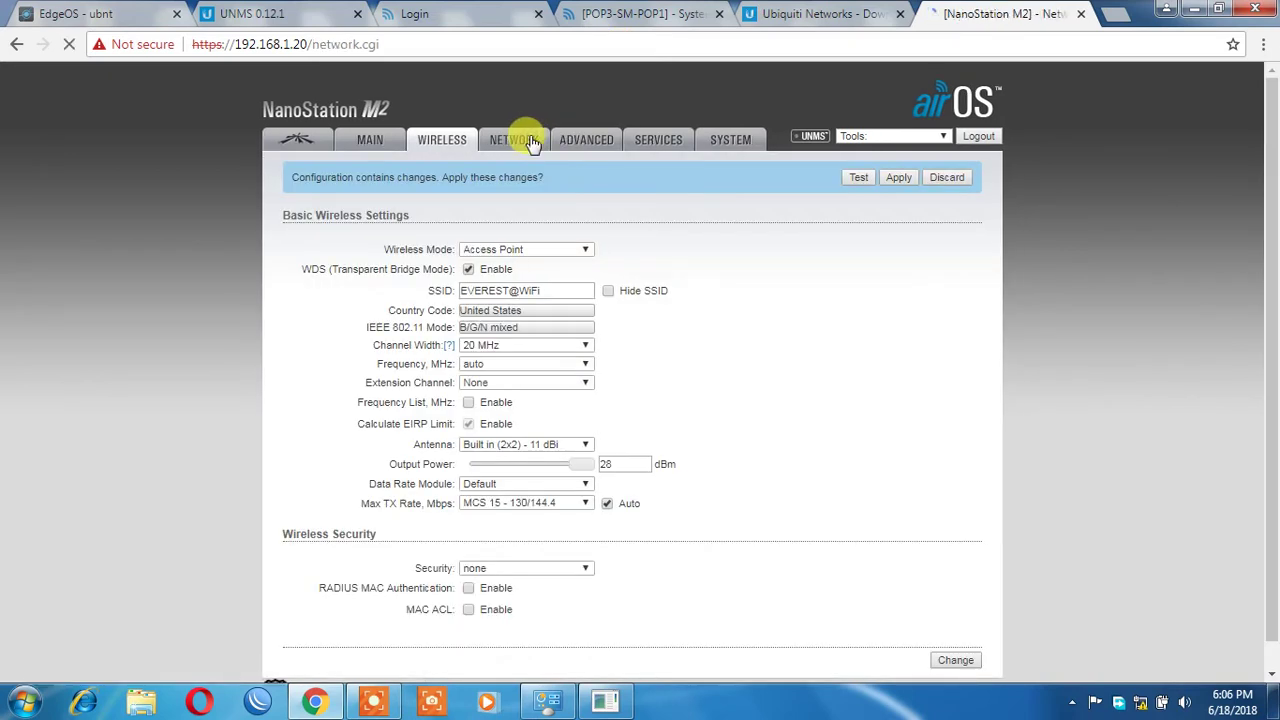
pyautogui.doubleClick(540, 409)
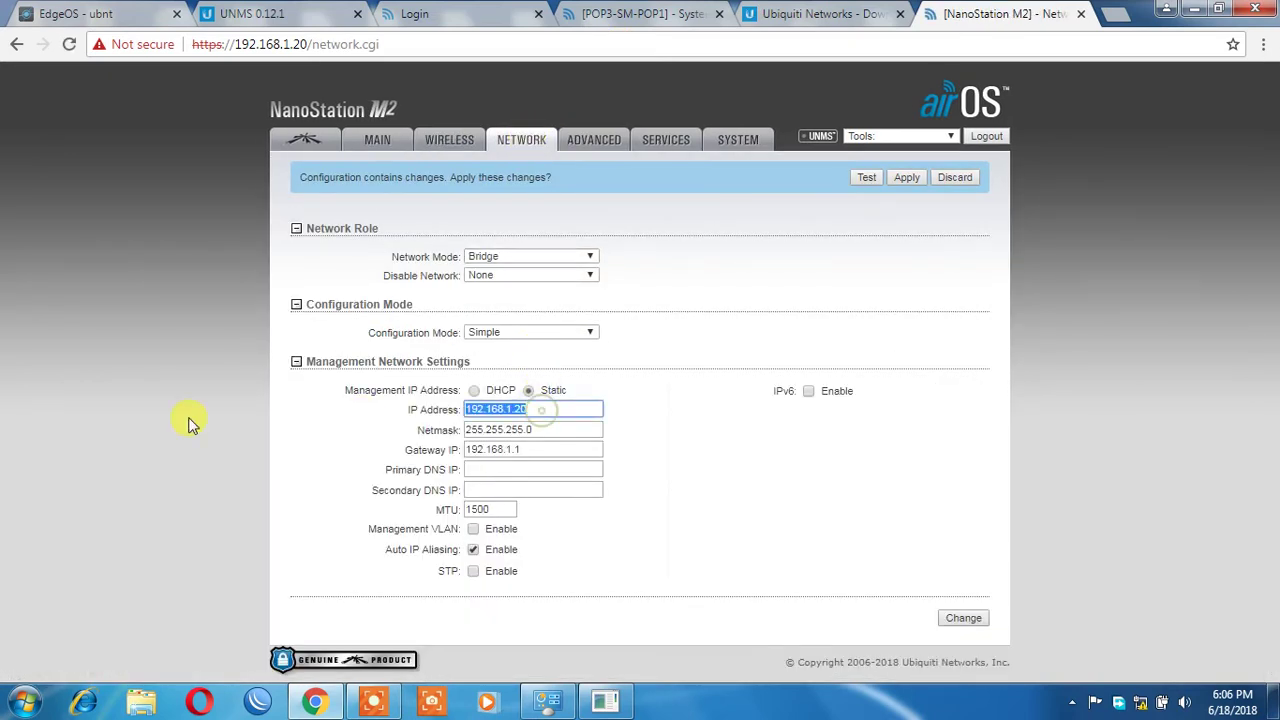
pyautogui.write('192.1')
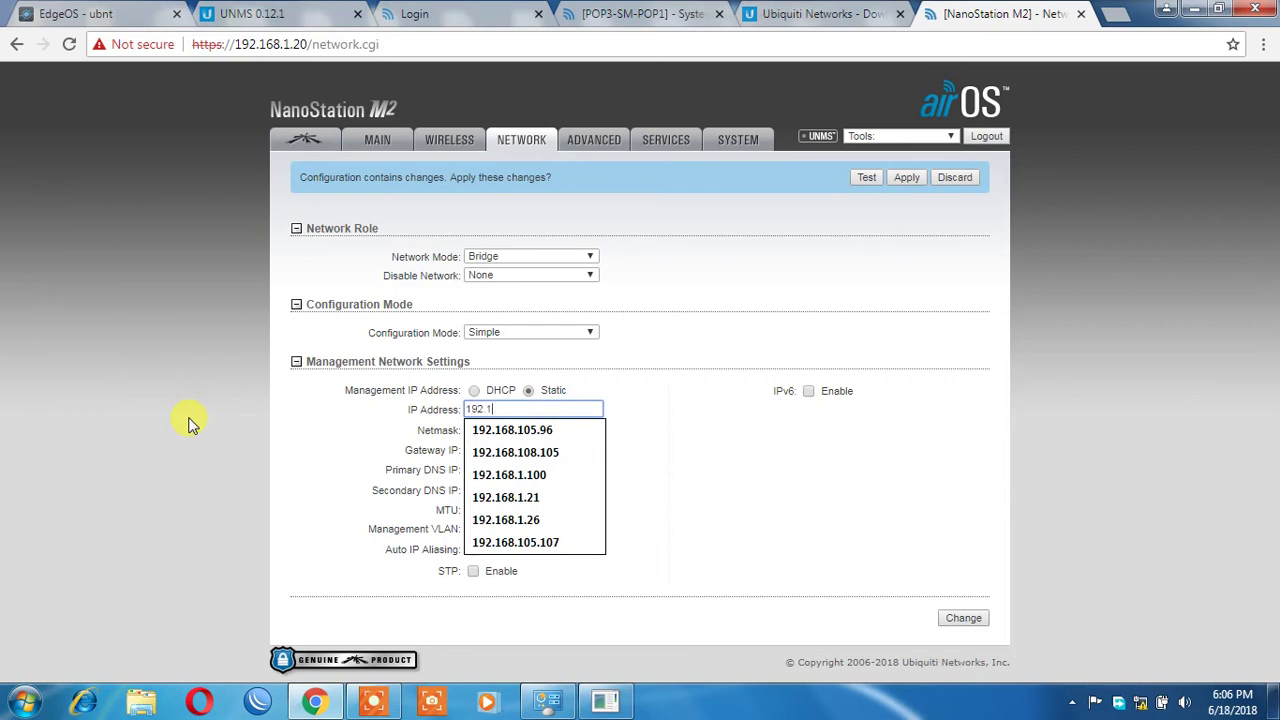
pyautogui.write('68.105.')
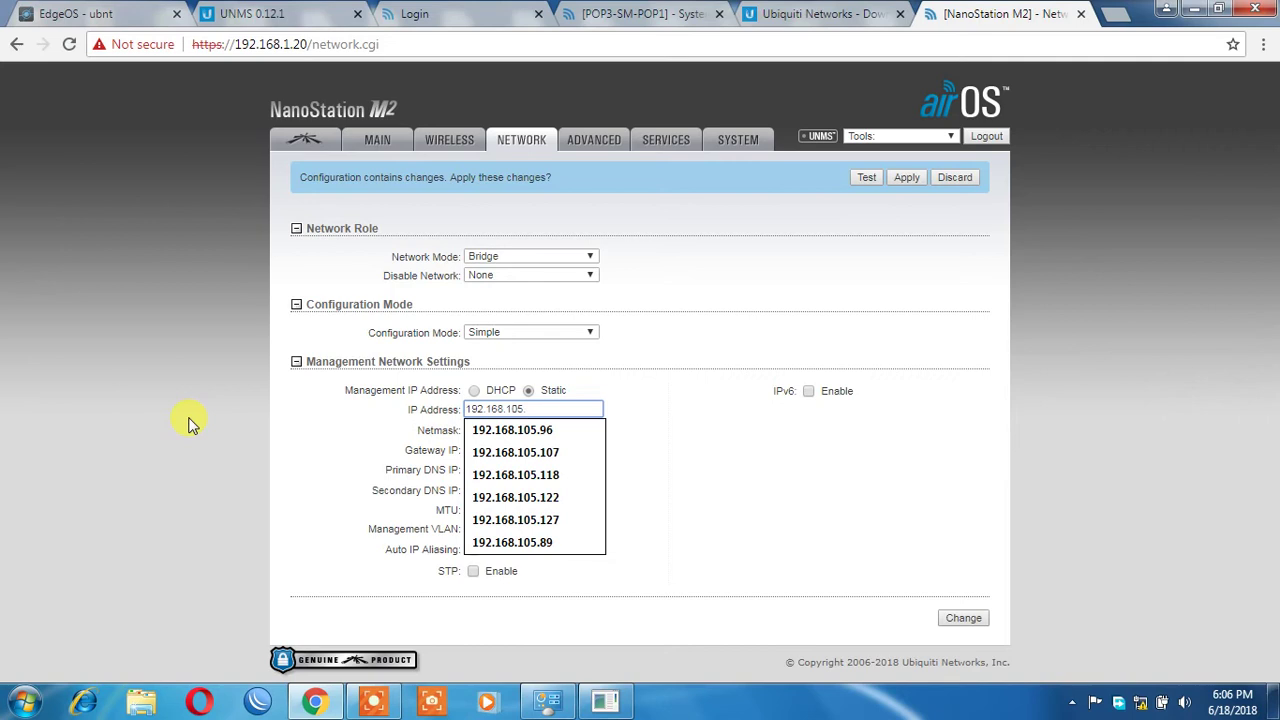
pyautogui.write('97')
pyautogui.click(560, 430)
pyautogui.click(574, 452)
pyautogui.write('192.168.1.')
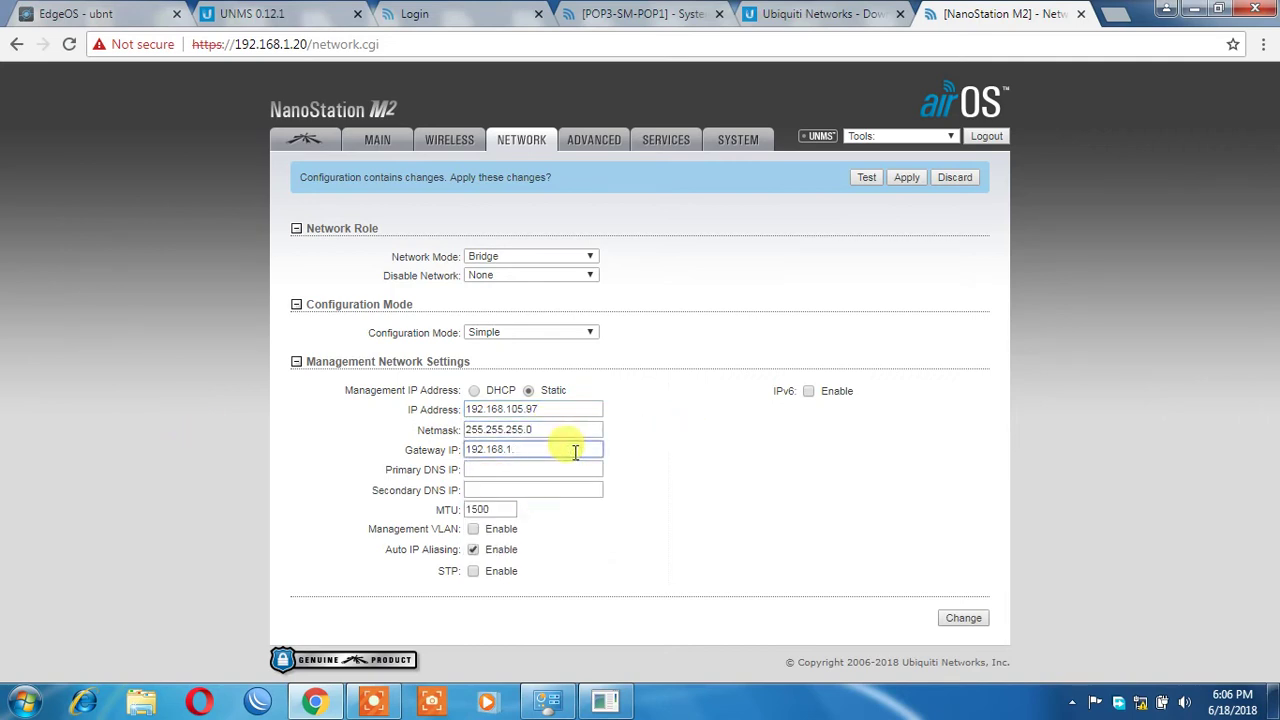
pyautogui.press('BackSpace')
pyautogui.write('0')
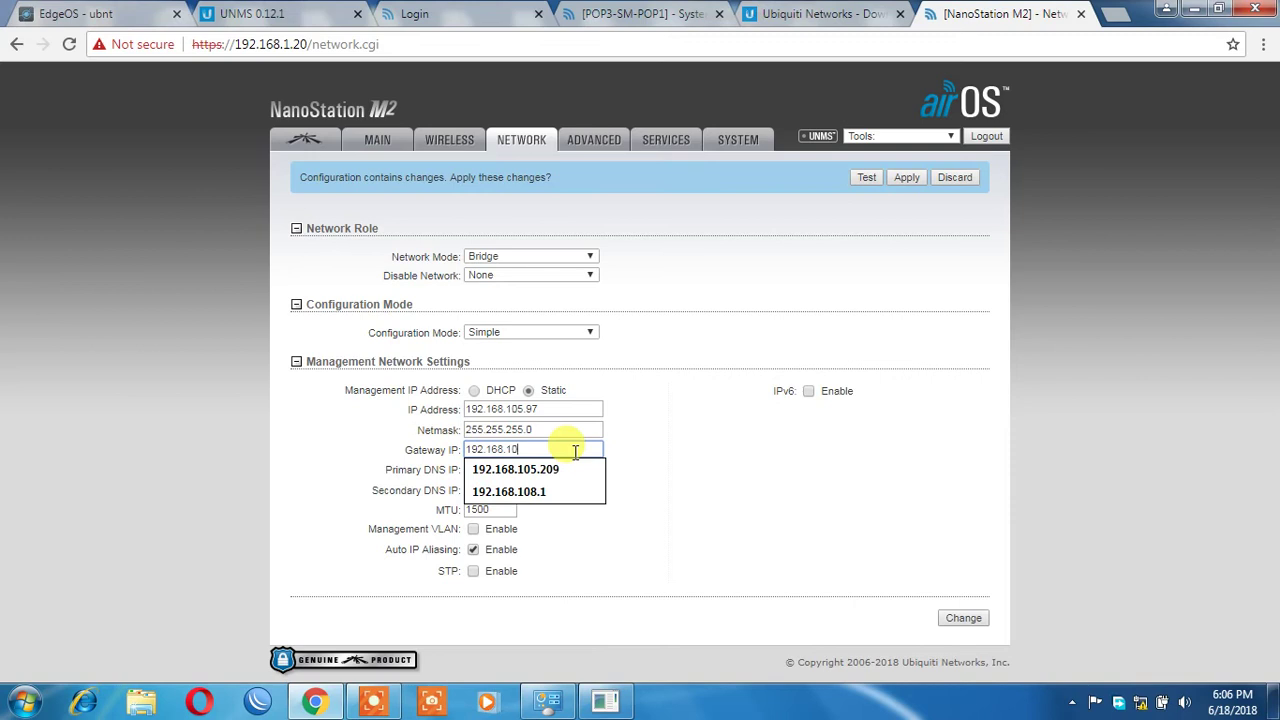
pyautogui.write('9')
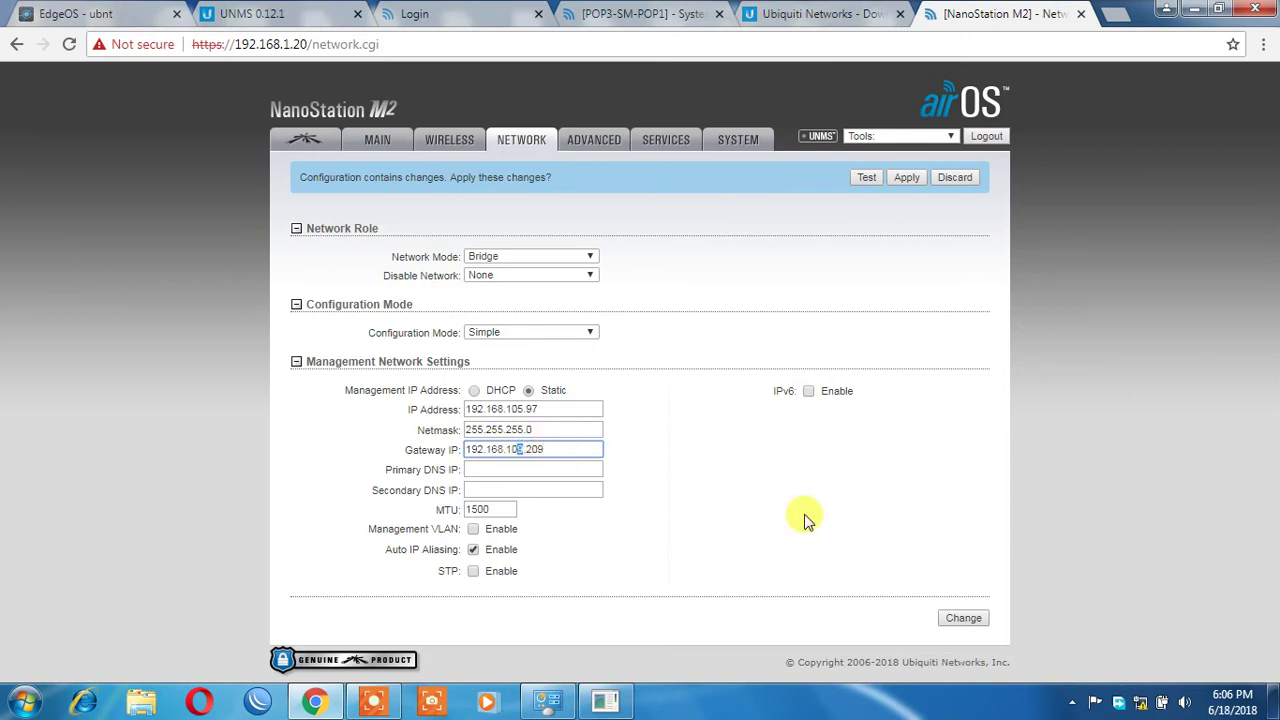
pyautogui.write('5')
# Step: Copy the gateway address 192.168.105.209 into Primary DNS
pyautogui.moveTo(556, 451); pyautogui.dragTo(278, 462)
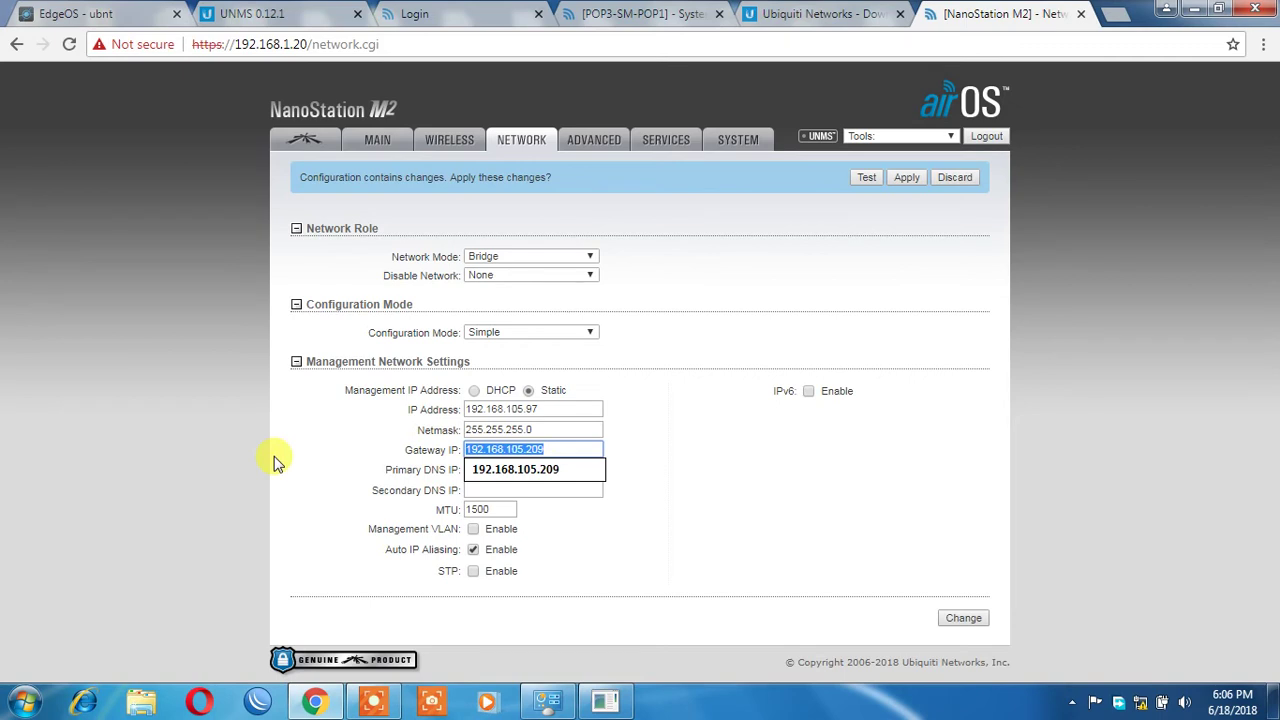
pyautogui.hotkey('ctrl', 'c')
pyautogui.press('Tab')
pyautogui.hotkey('ctrl', 'v')
pyautogui.click(826, 505)
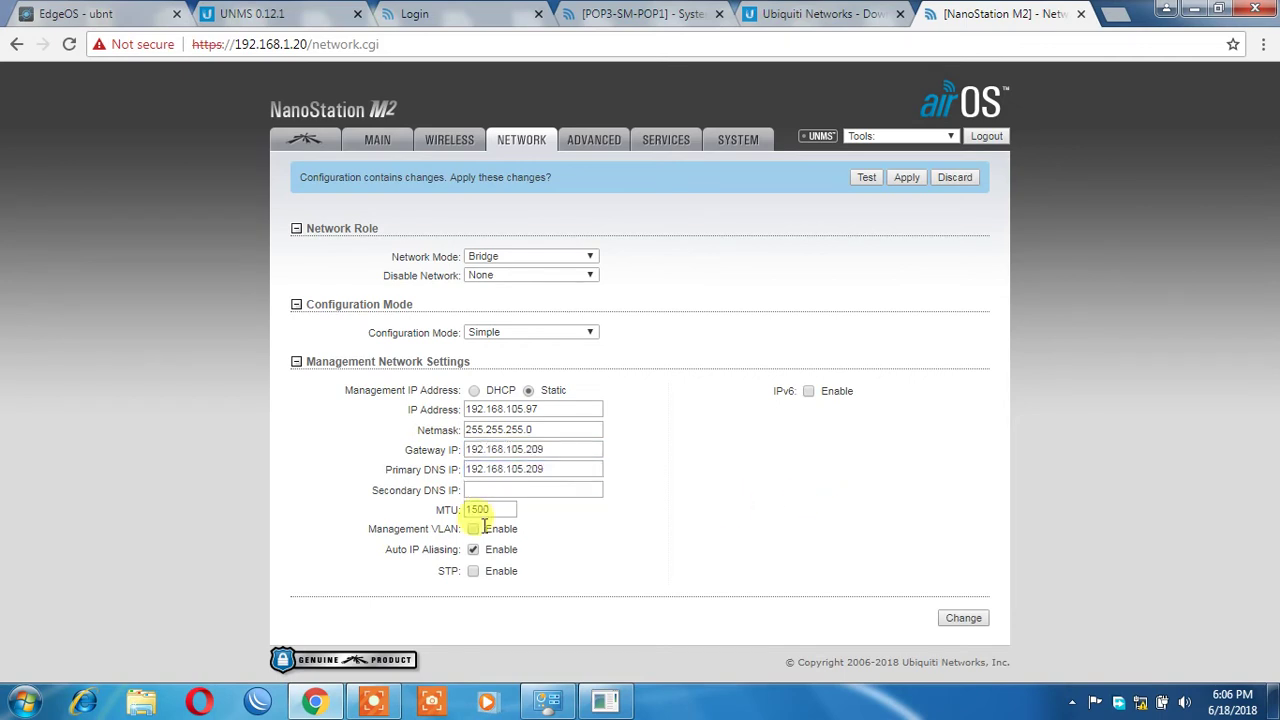
# Step: Enable Management VLAN with VLAN ID 20
pyautogui.click(484, 528)
pyautogui.click(477, 550)
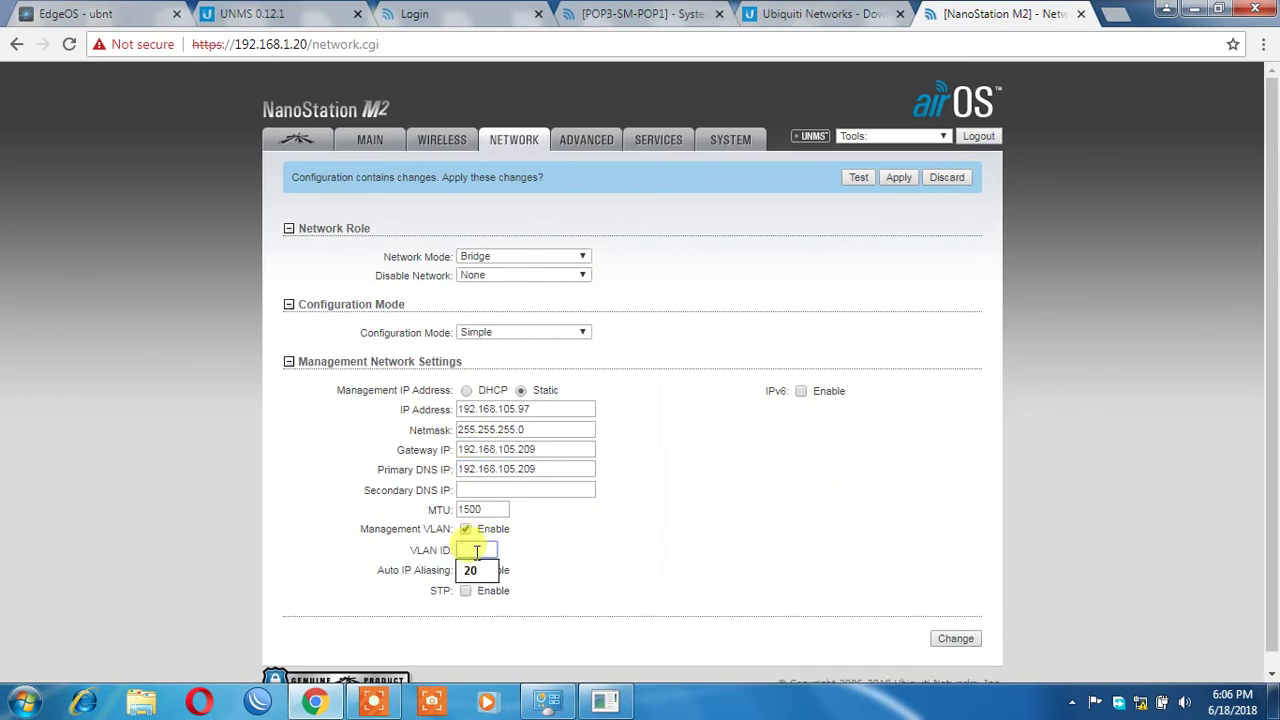
pyautogui.write('20')
pyautogui.click(669, 534)
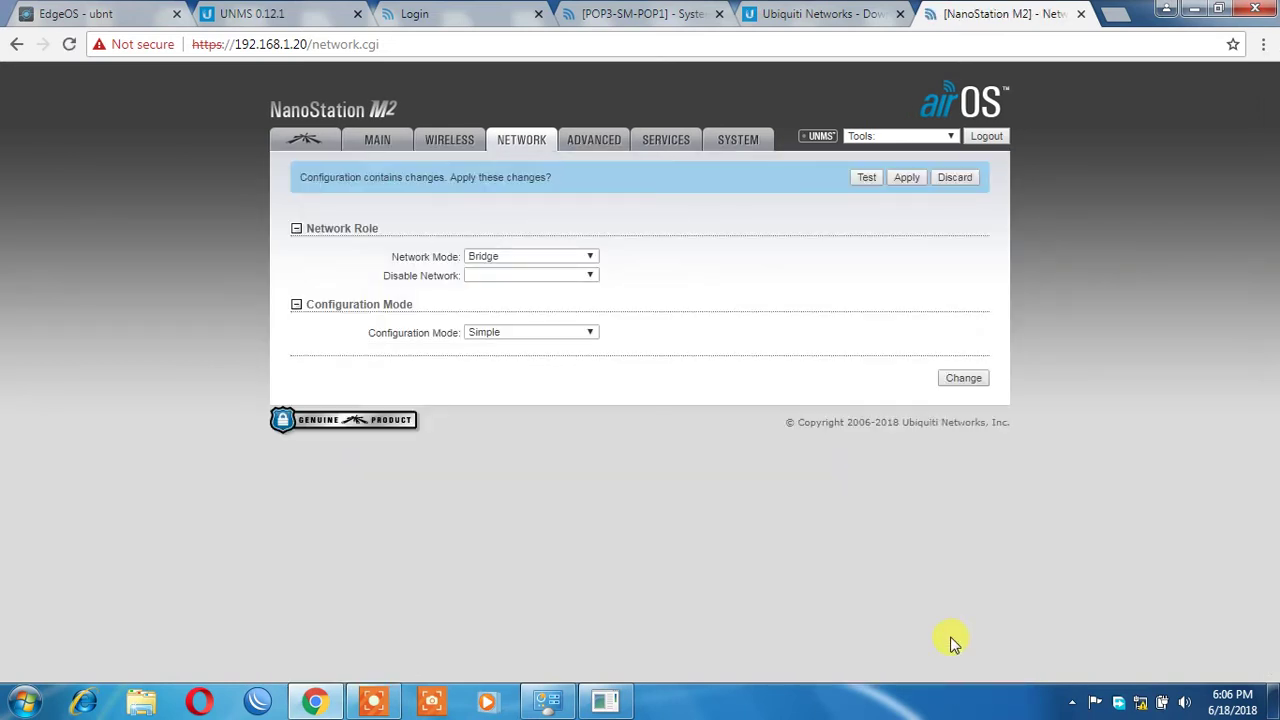
pyautogui.click(596, 142)
# Step: Enable Installer EIRP Control, set Distance to 8.6 miles (13.8 km), and save
pyautogui.click(469, 351)
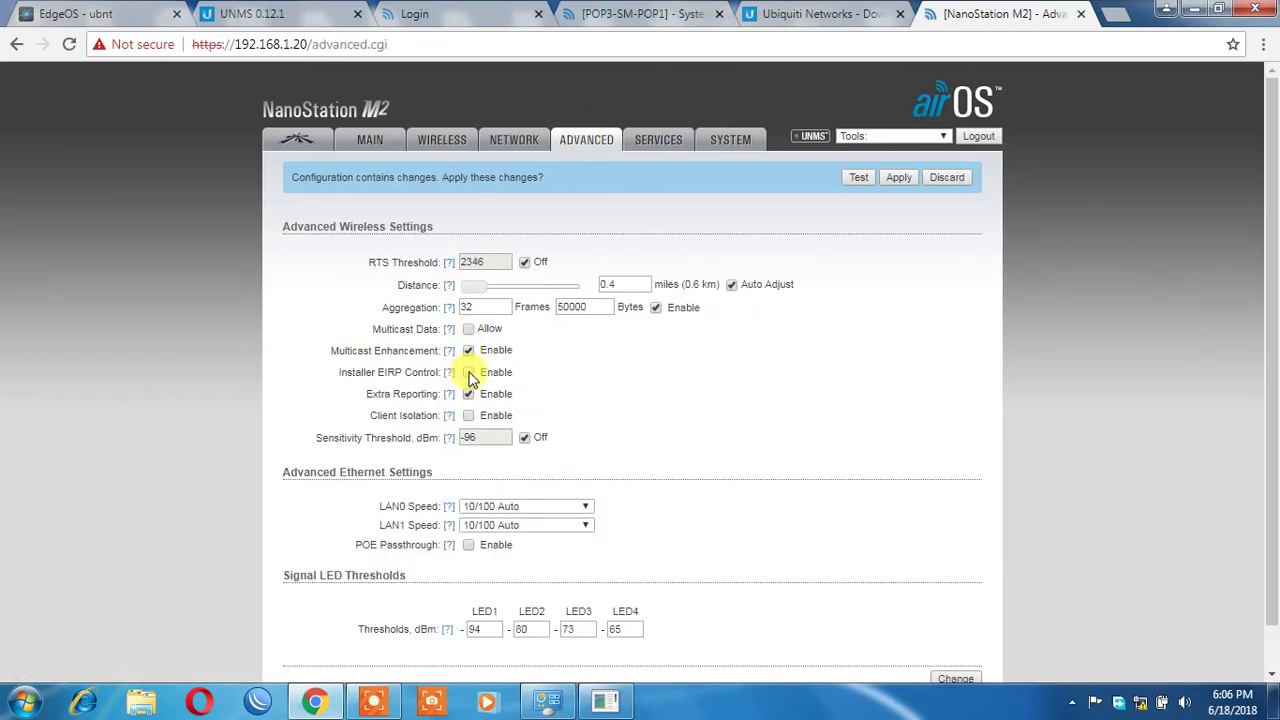
pyautogui.moveTo(314, 371); pyautogui.dragTo(494, 375)
pyautogui.scroll(-1, 871, 557)
pyautogui.click(950, 636)
pyautogui.click(476, 288)
pyautogui.scroll(-1, 900, 560)
pyautogui.click(952, 636)
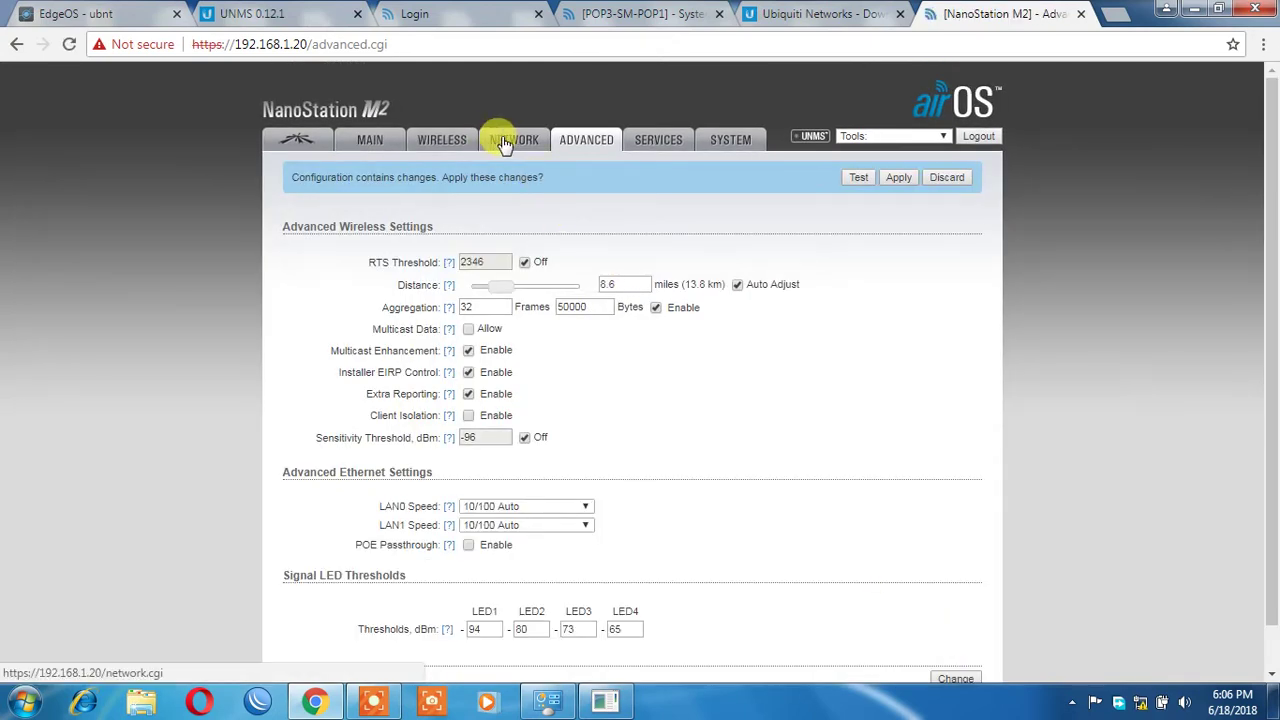
# Step: Untick Calculate EIRP Limit, lower Output Power from 28 to 26 dBm, and save
pyautogui.click(461, 141)
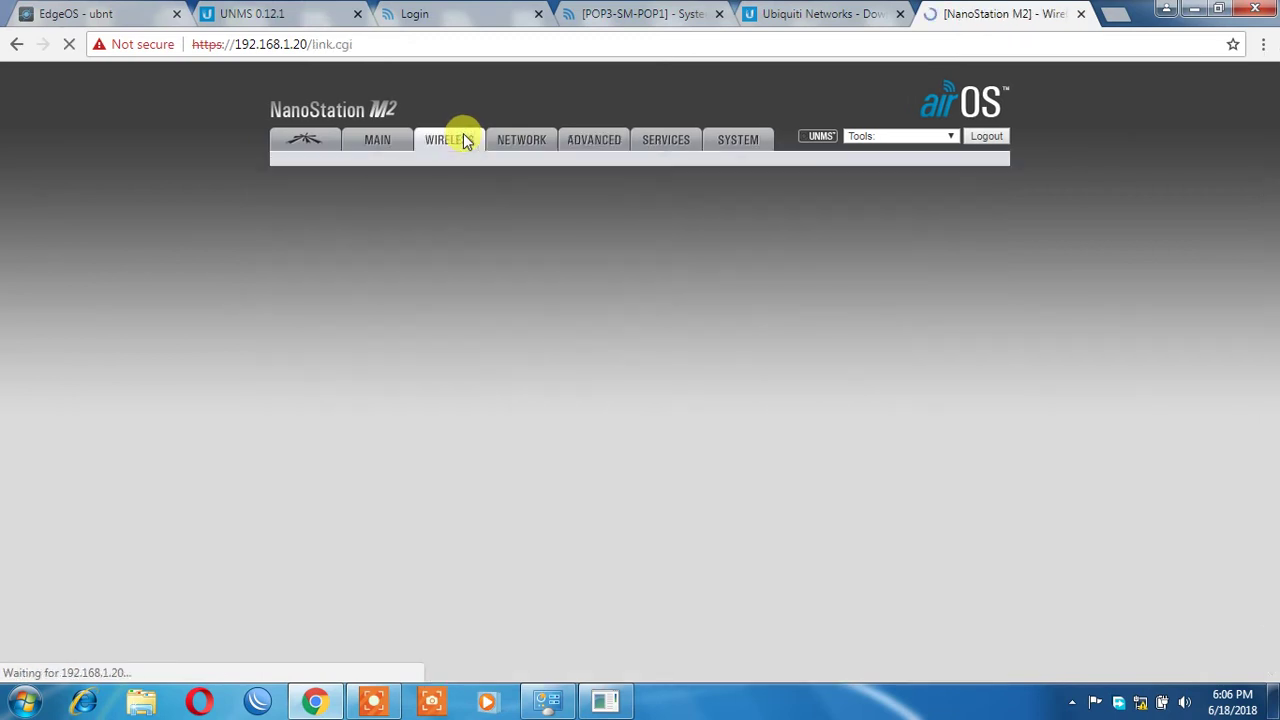
pyautogui.click(469, 425)
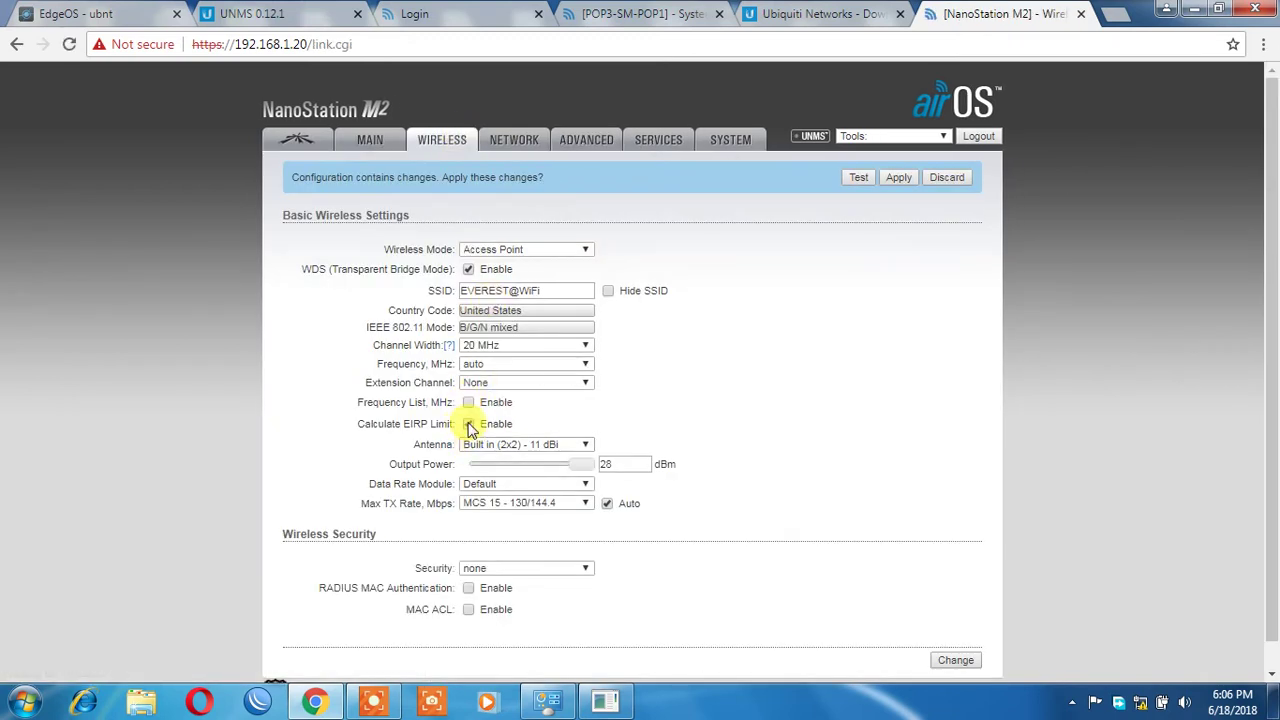
pyautogui.moveTo(364, 424); pyautogui.dragTo(457, 424)
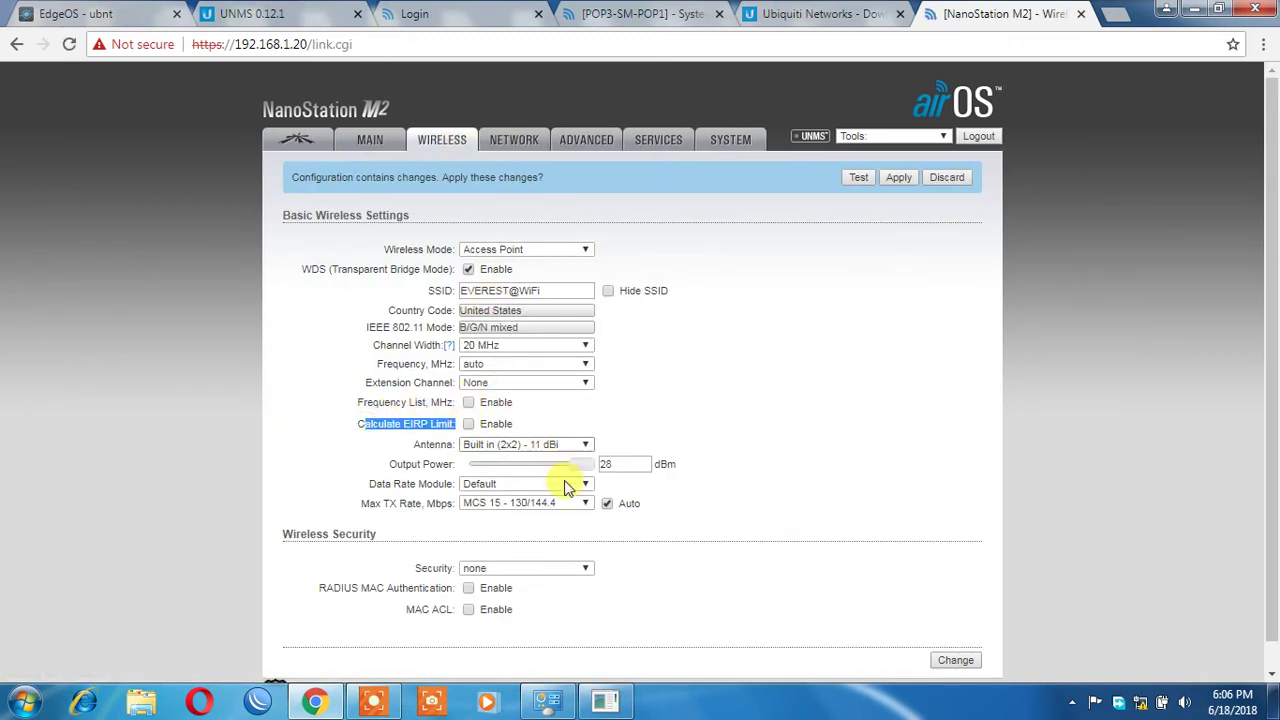
pyautogui.moveTo(588, 470); pyautogui.dragTo(588, 459)
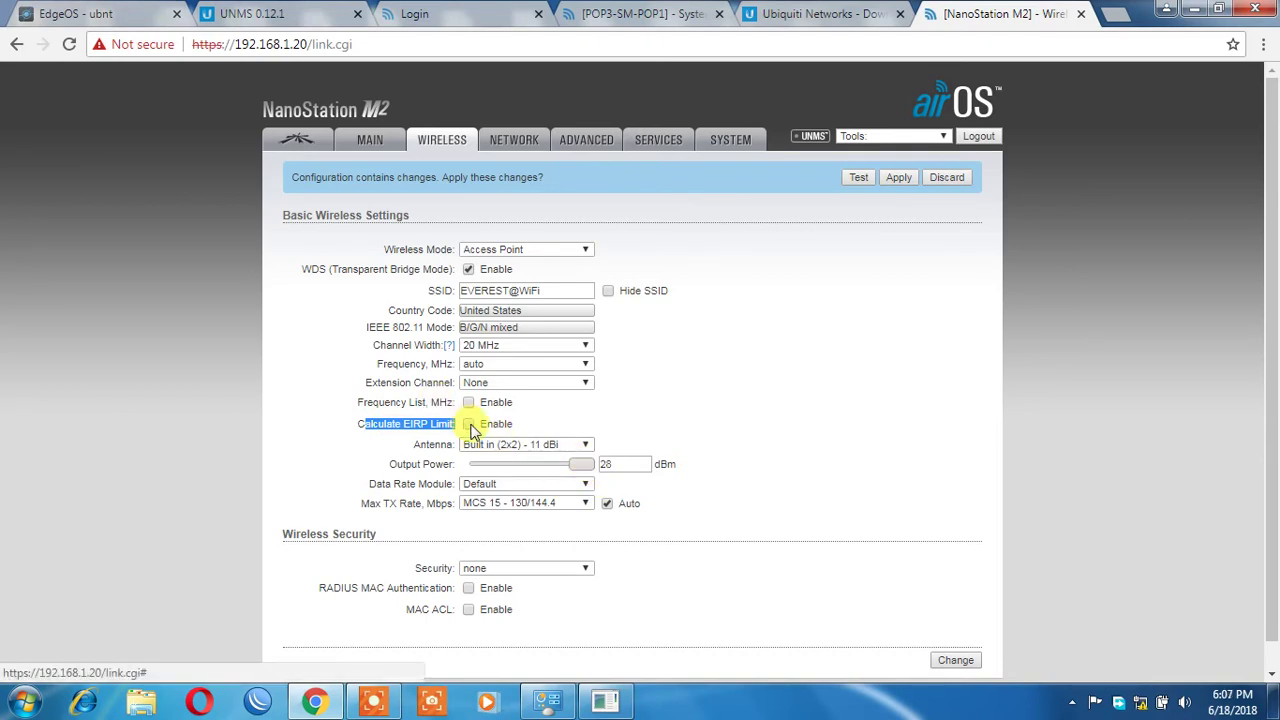
pyautogui.click(584, 476)
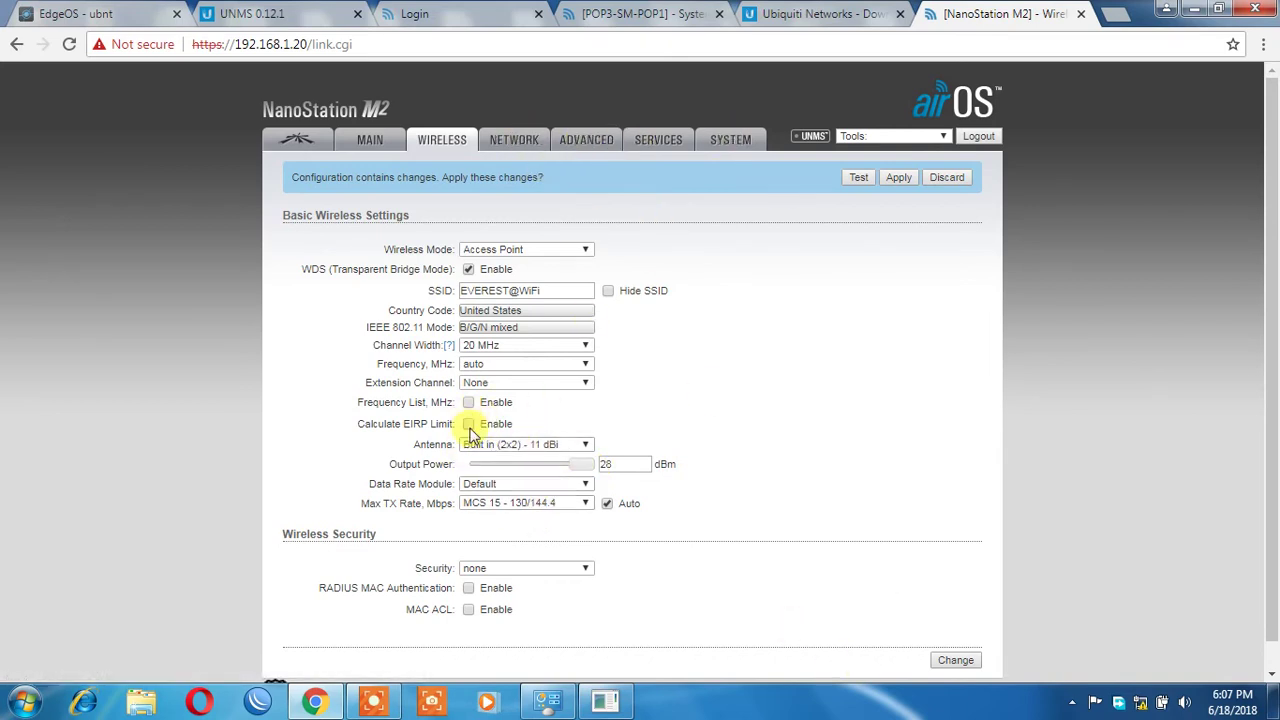
pyautogui.moveTo(586, 466)
pyautogui.mouseDown()
pyautogui.moveTo(557, 463)
pyautogui.moveTo(580, 462)
pyautogui.mouseUp()
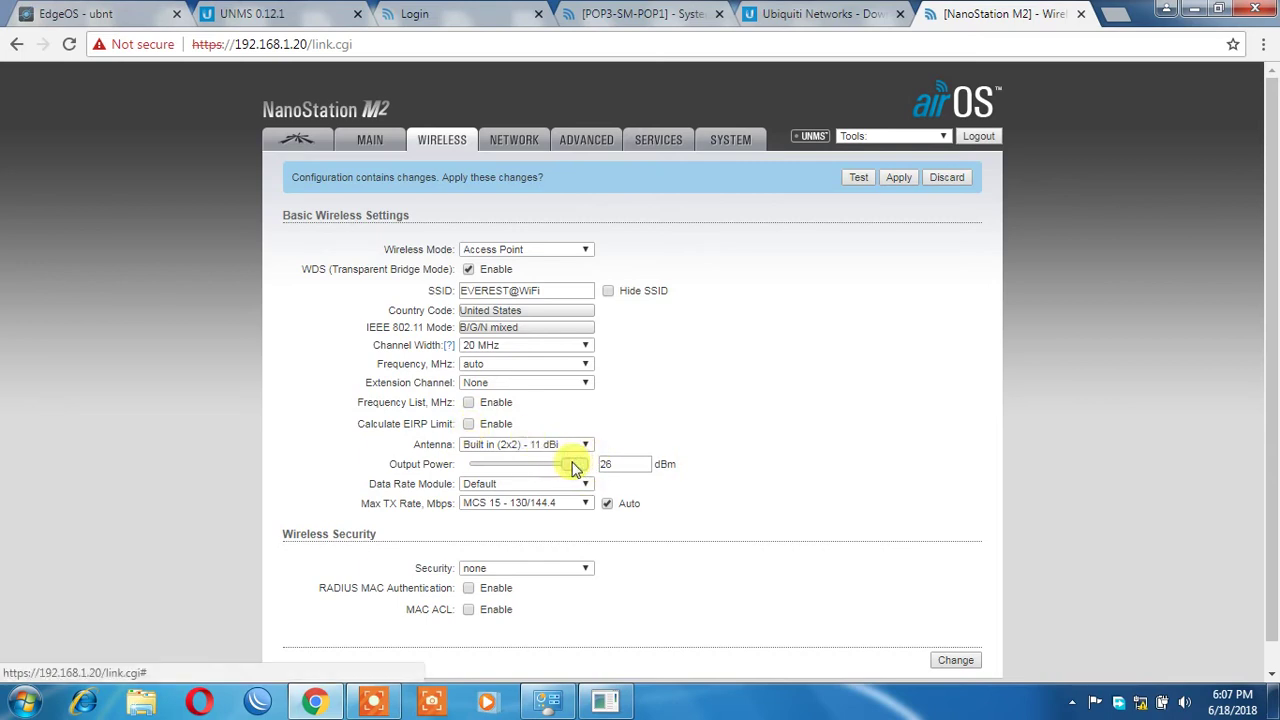
pyautogui.click(966, 664)
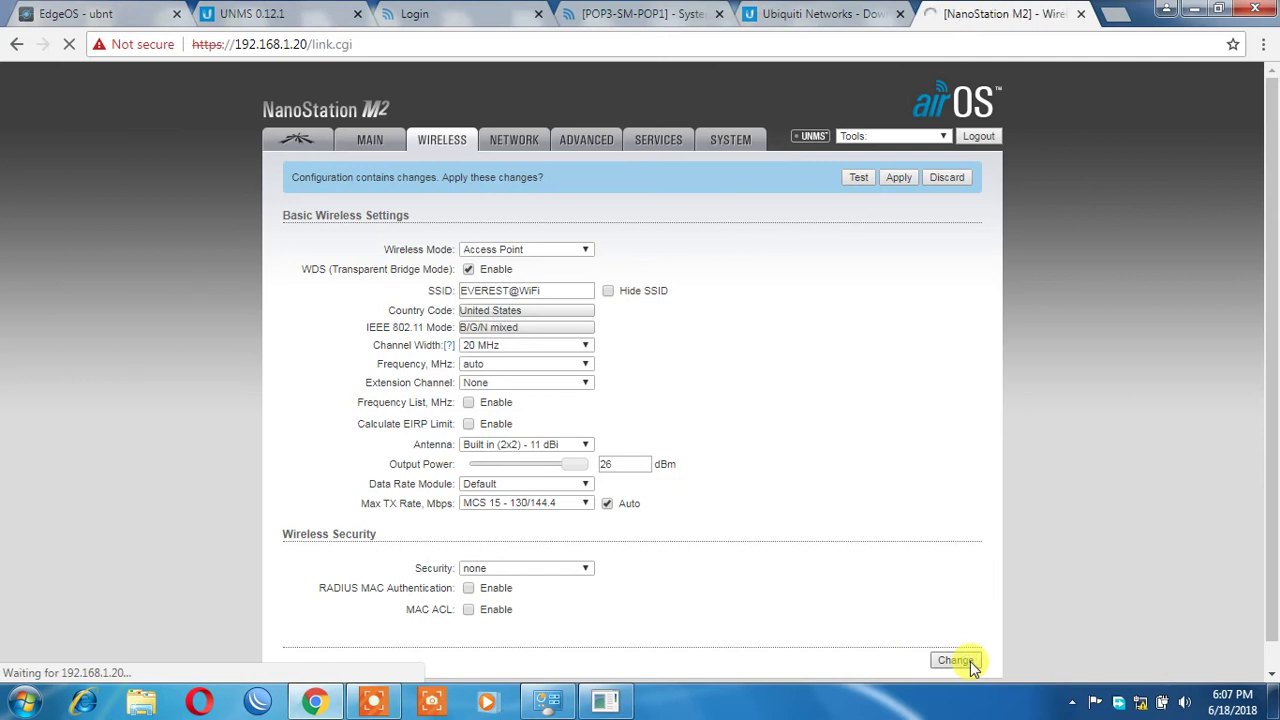
# Step: On the Services page, disable HTTPS for the web server, enable the NTP client, and submit
pyautogui.click(603, 139)
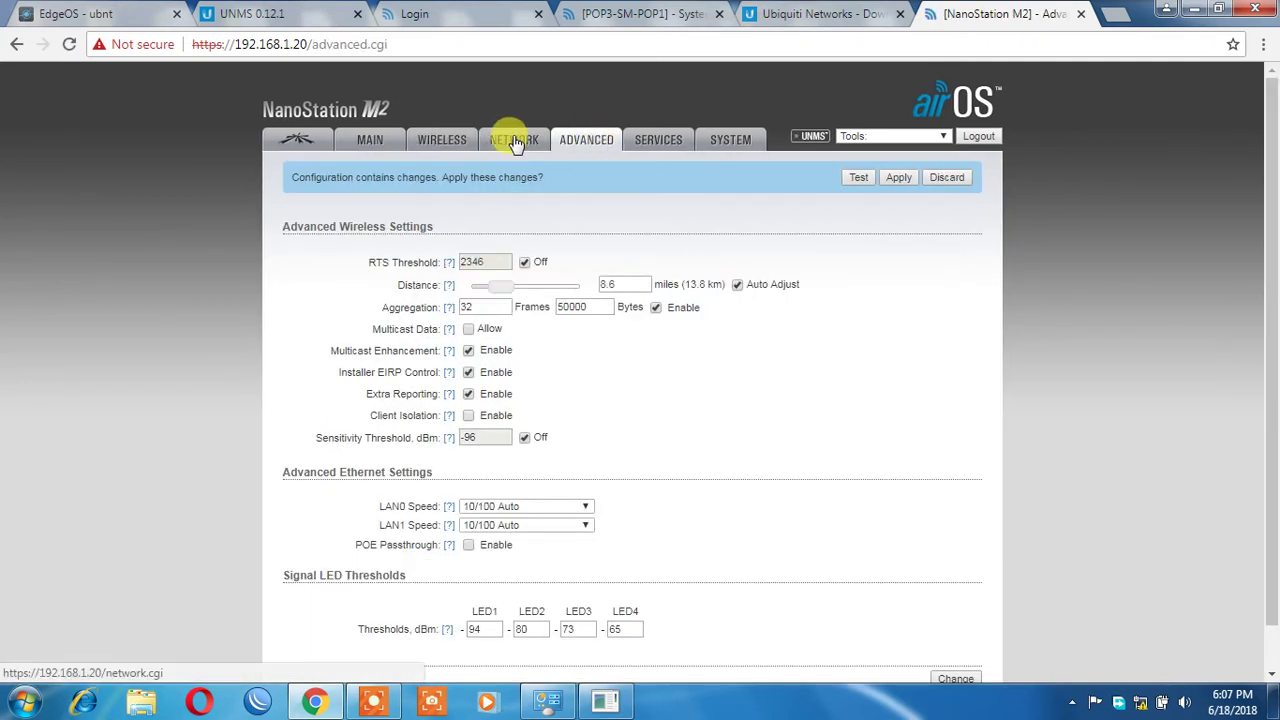
pyautogui.scroll(-1, 509, 340)
pyautogui.scroll(1, 515, 300)
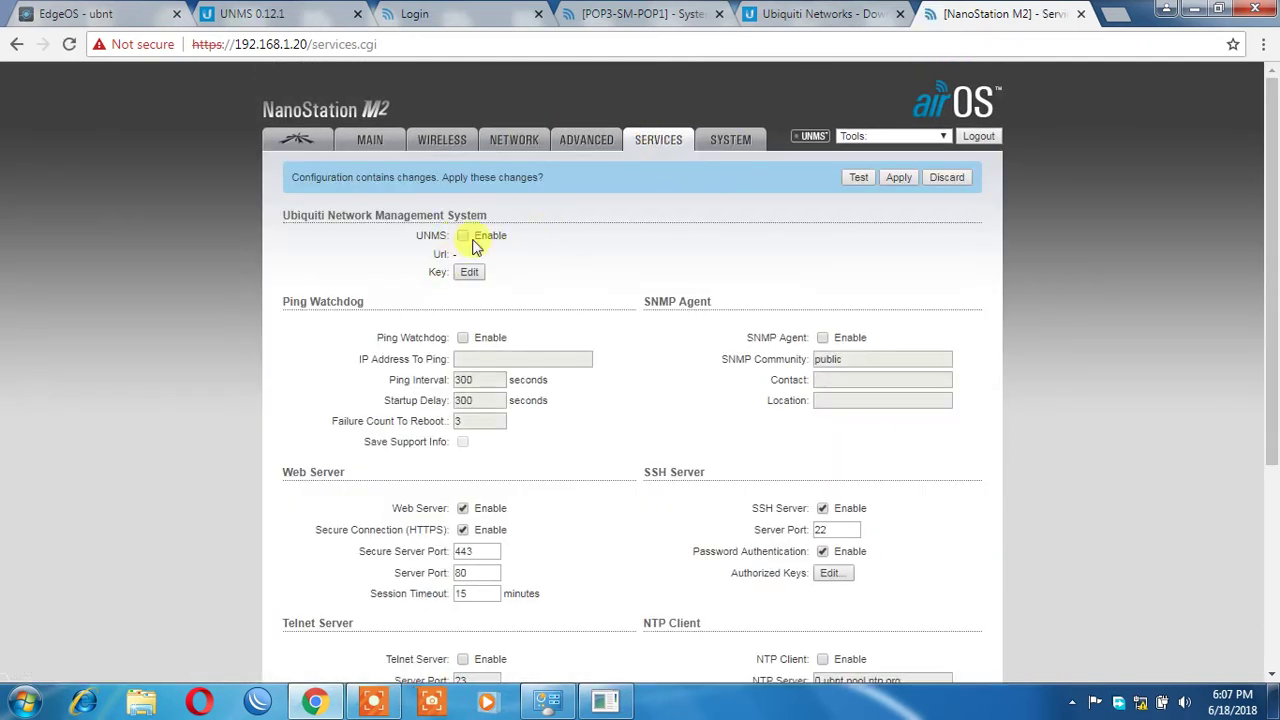
pyautogui.scroll(-2, 500, 386)
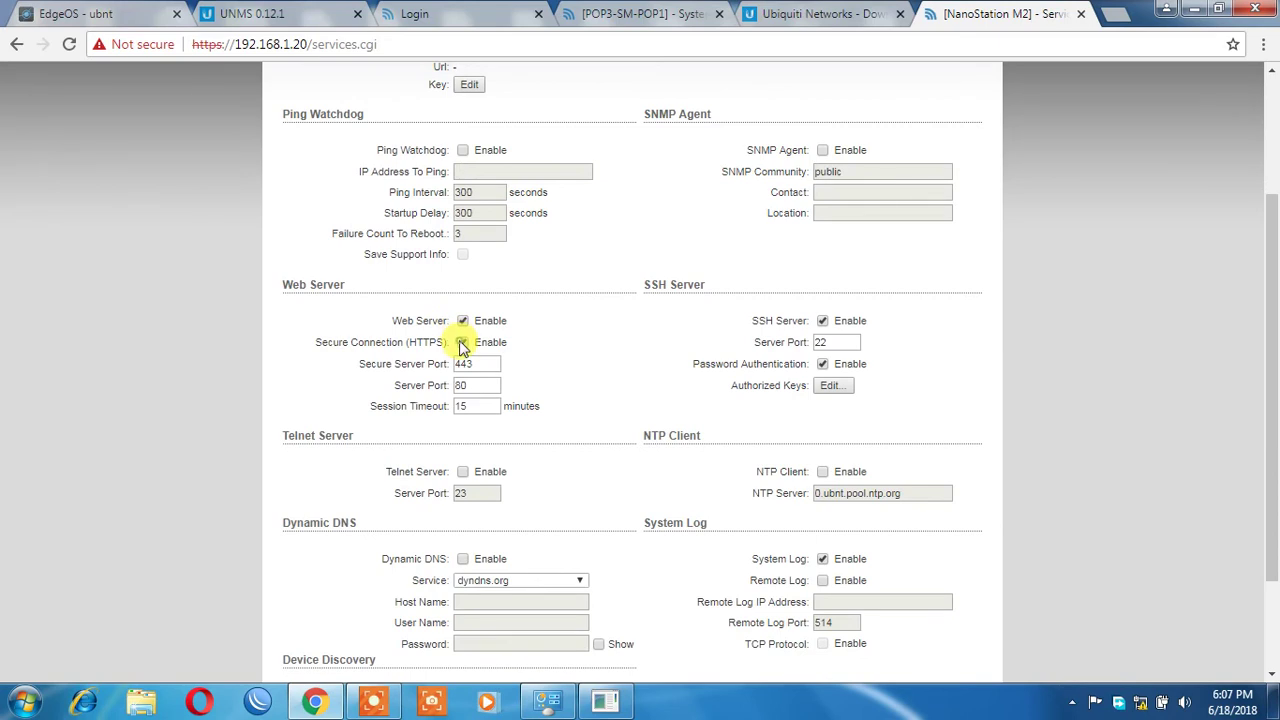
pyautogui.click(463, 344)
pyautogui.scroll(-2, 537, 334)
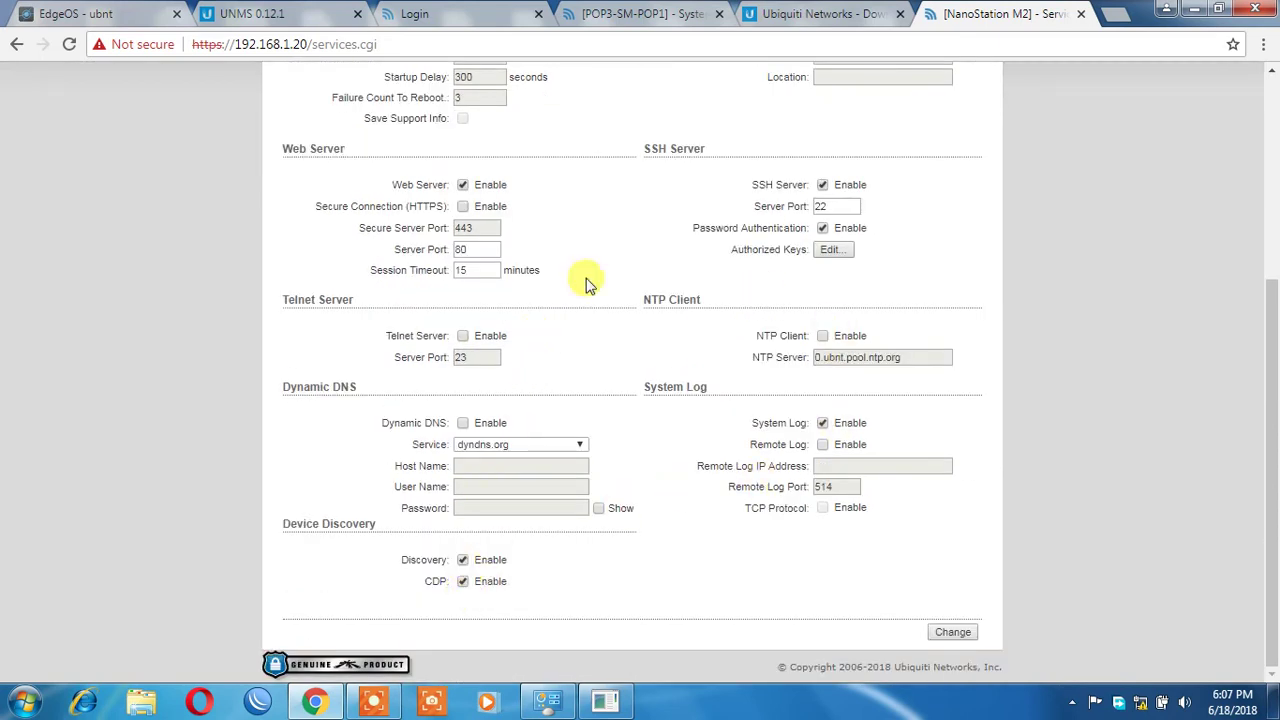
pyautogui.click(821, 336)
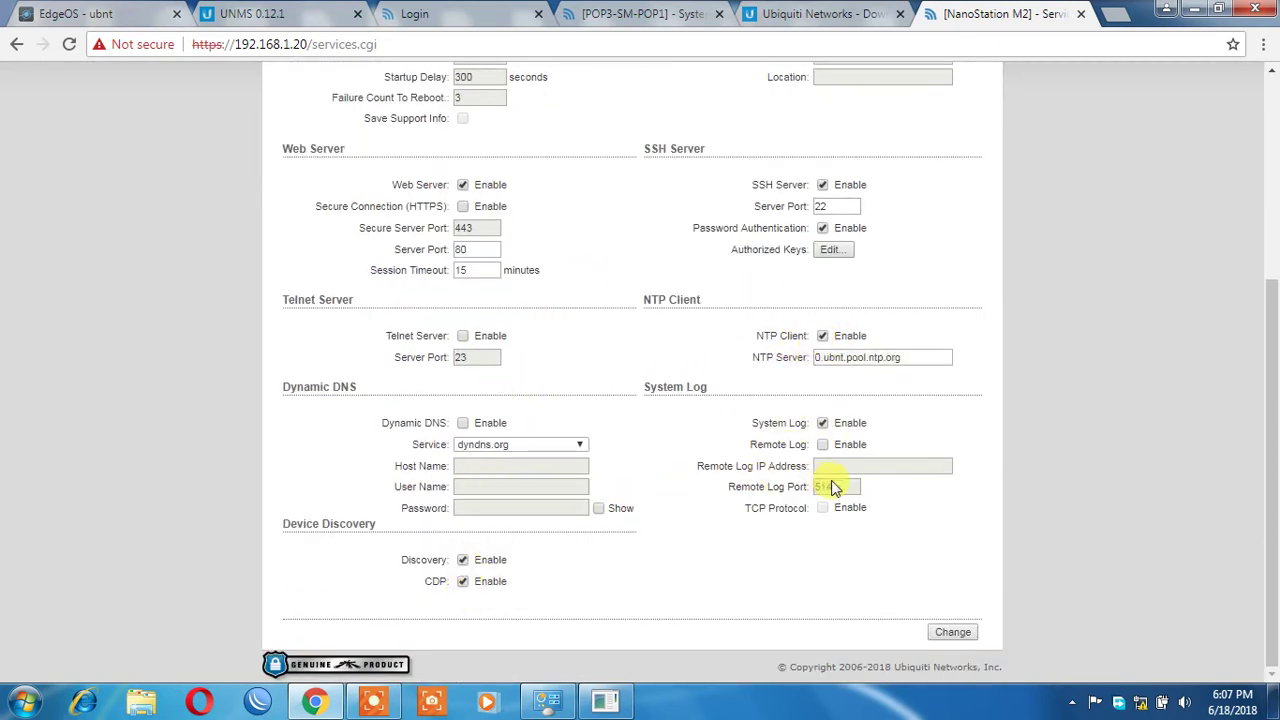
pyautogui.click(952, 632)
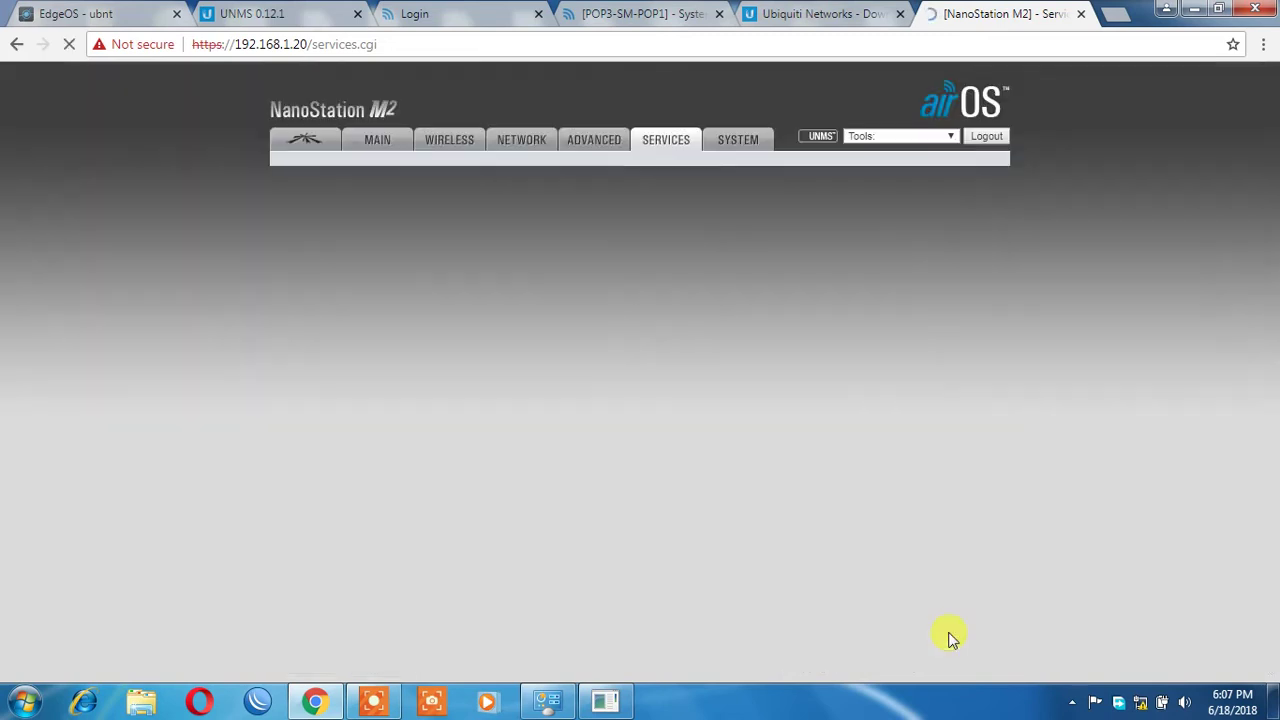
# Step: Set the Device Name to POP1_AP, replace the administrator user name, and submit the System changes
pyautogui.click(724, 143)
pyautogui.moveTo(535, 355); pyautogui.dragTo(25, 390)
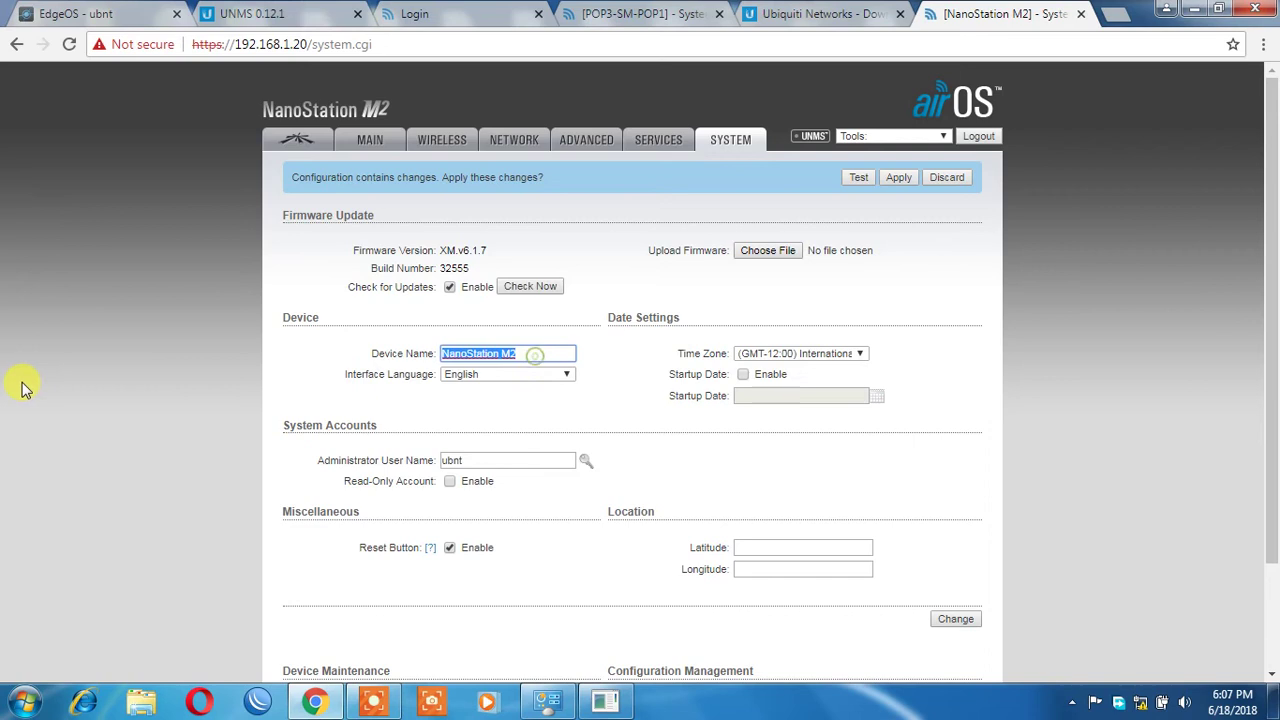
pyautogui.write('PO')
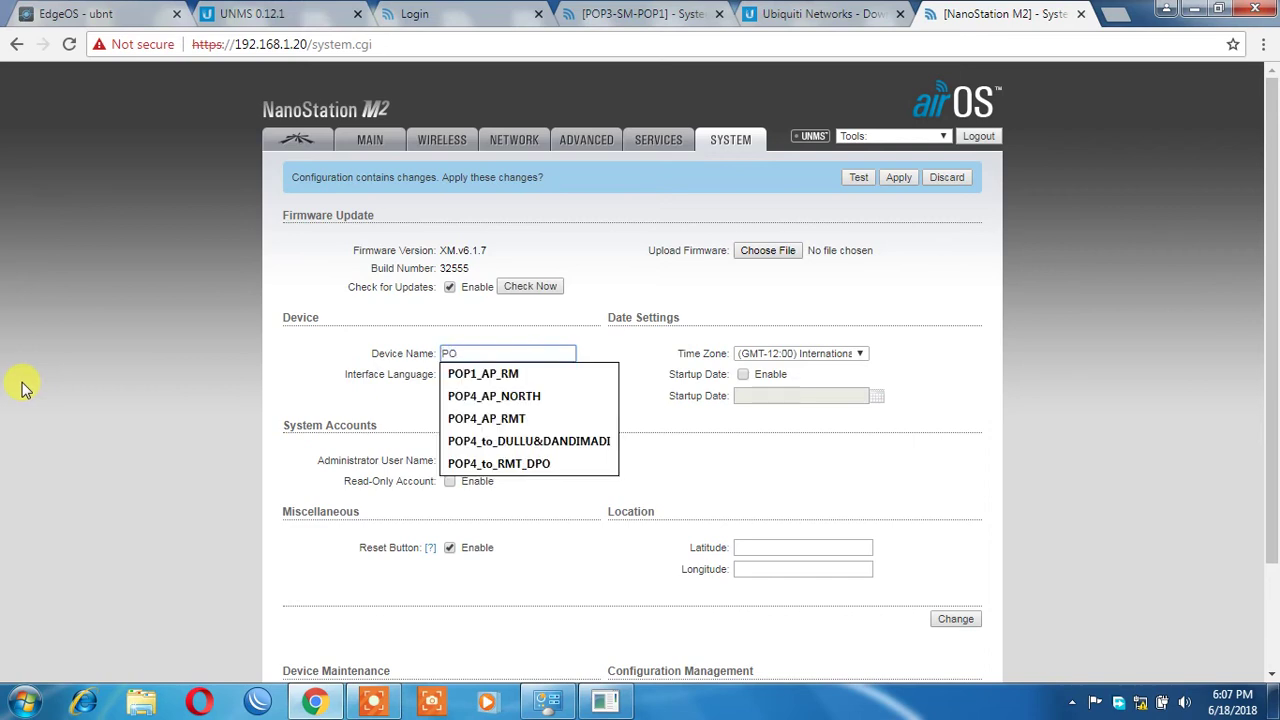
pyautogui.write('P1_AP')
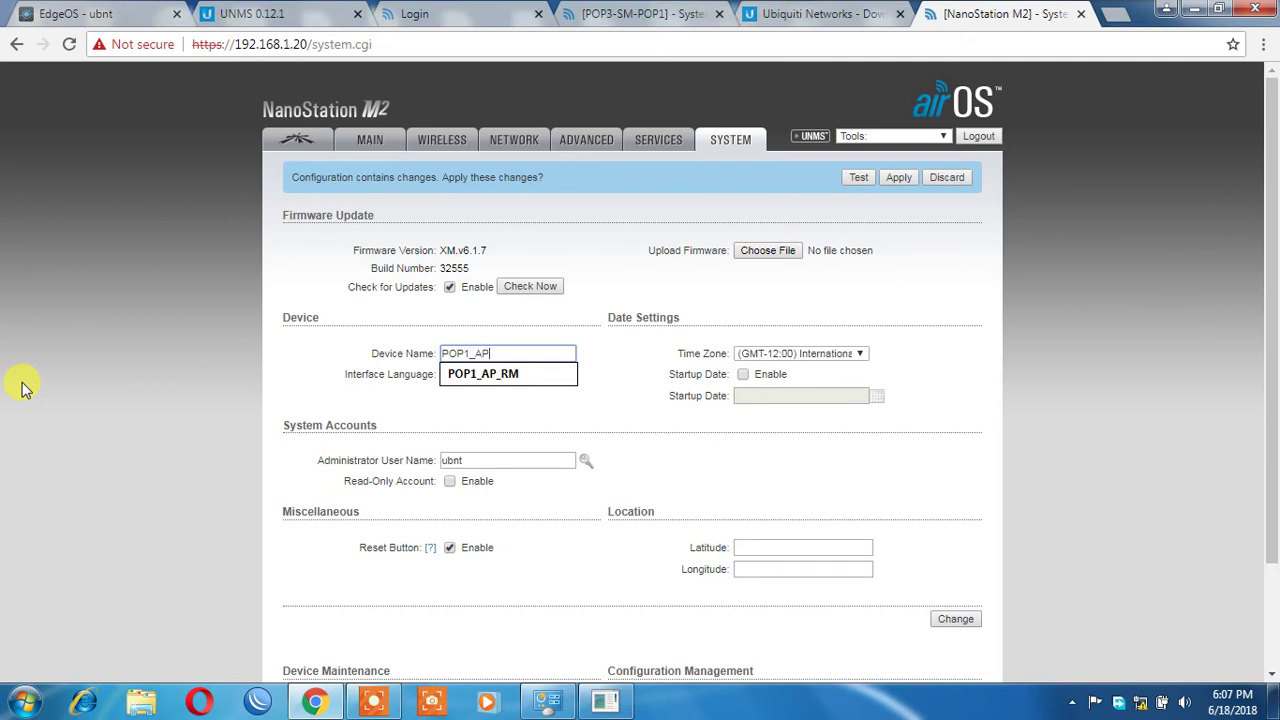
pyautogui.doubleClick(484, 460)
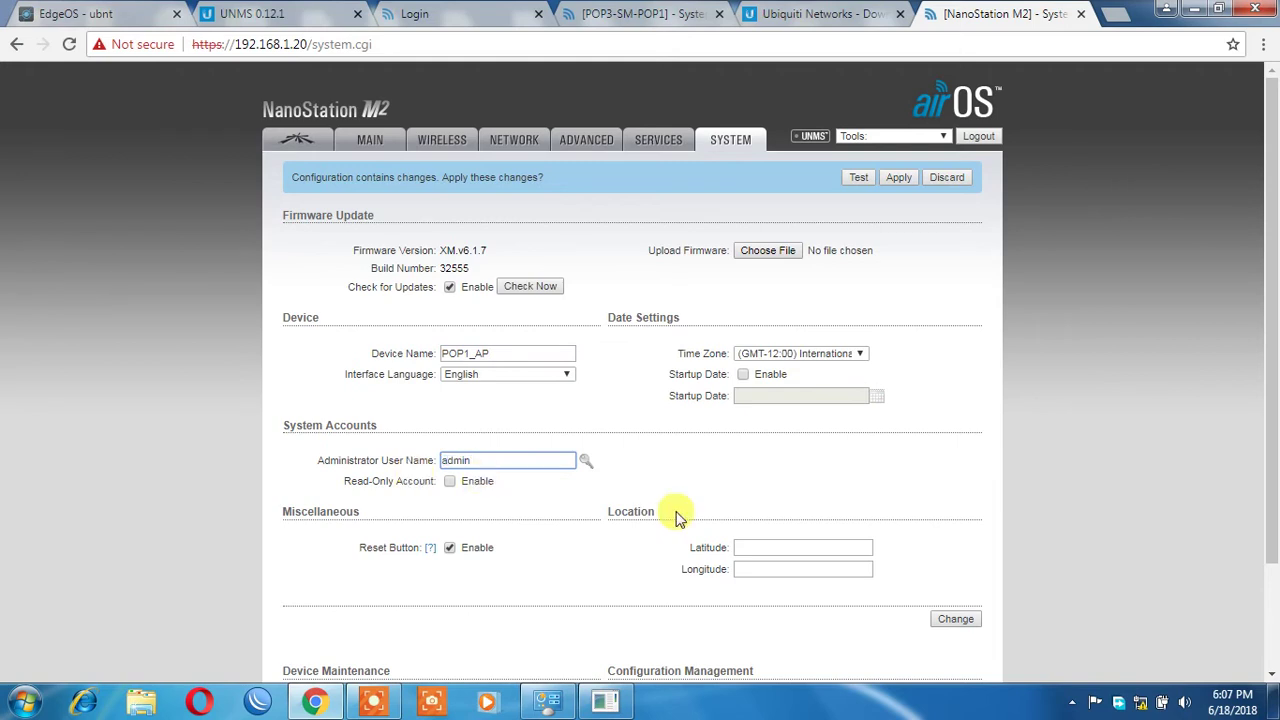
pyautogui.click(975, 628)
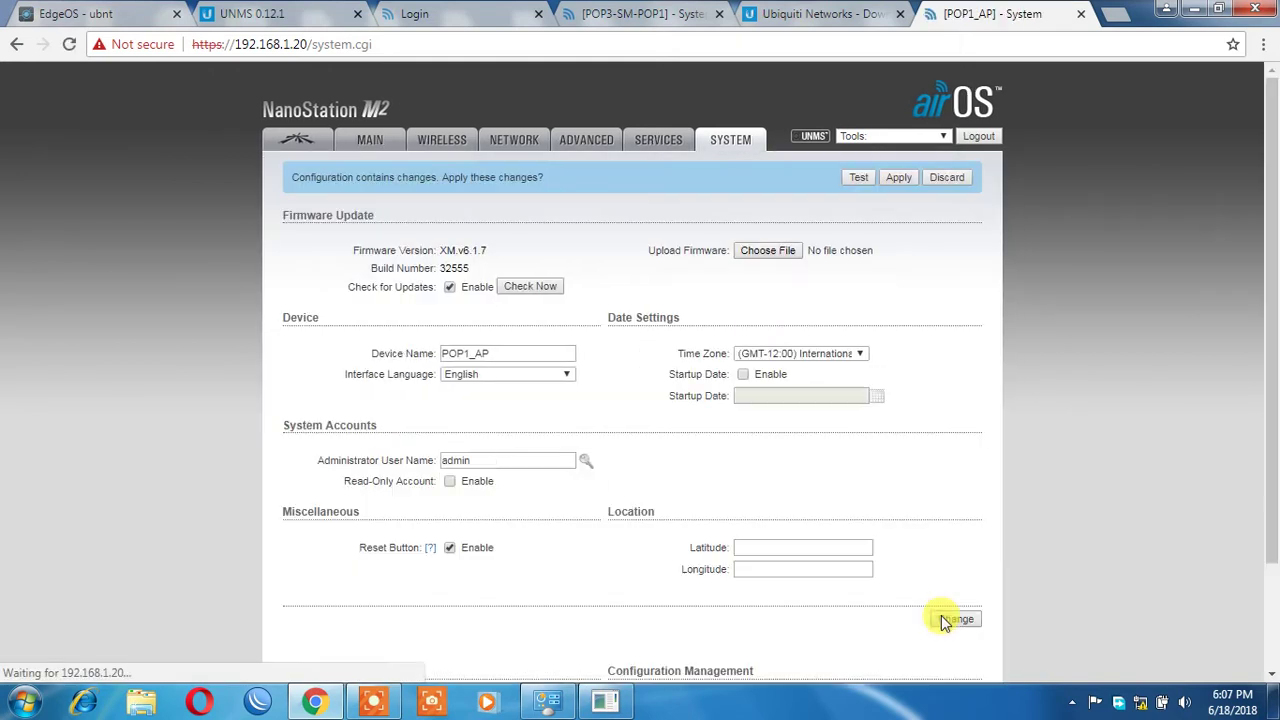
pyautogui.scroll(-2, 551, 495)
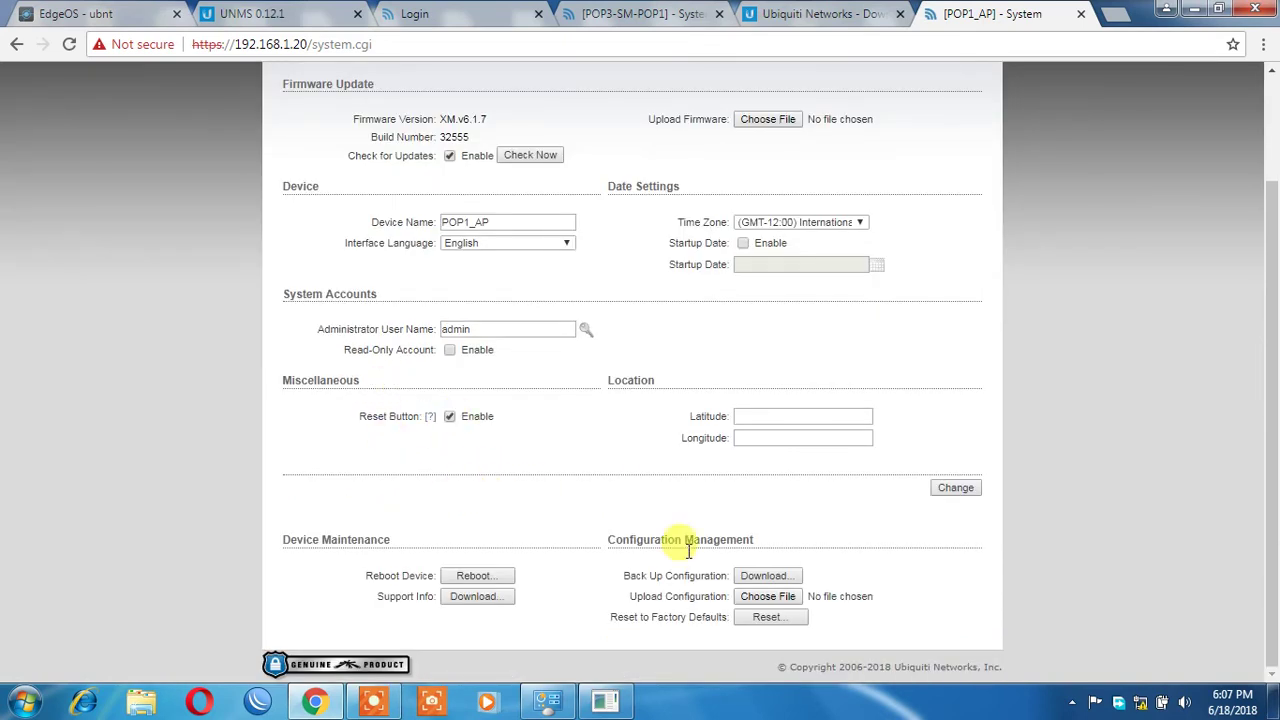
pyautogui.scroll(2, 612, 414)
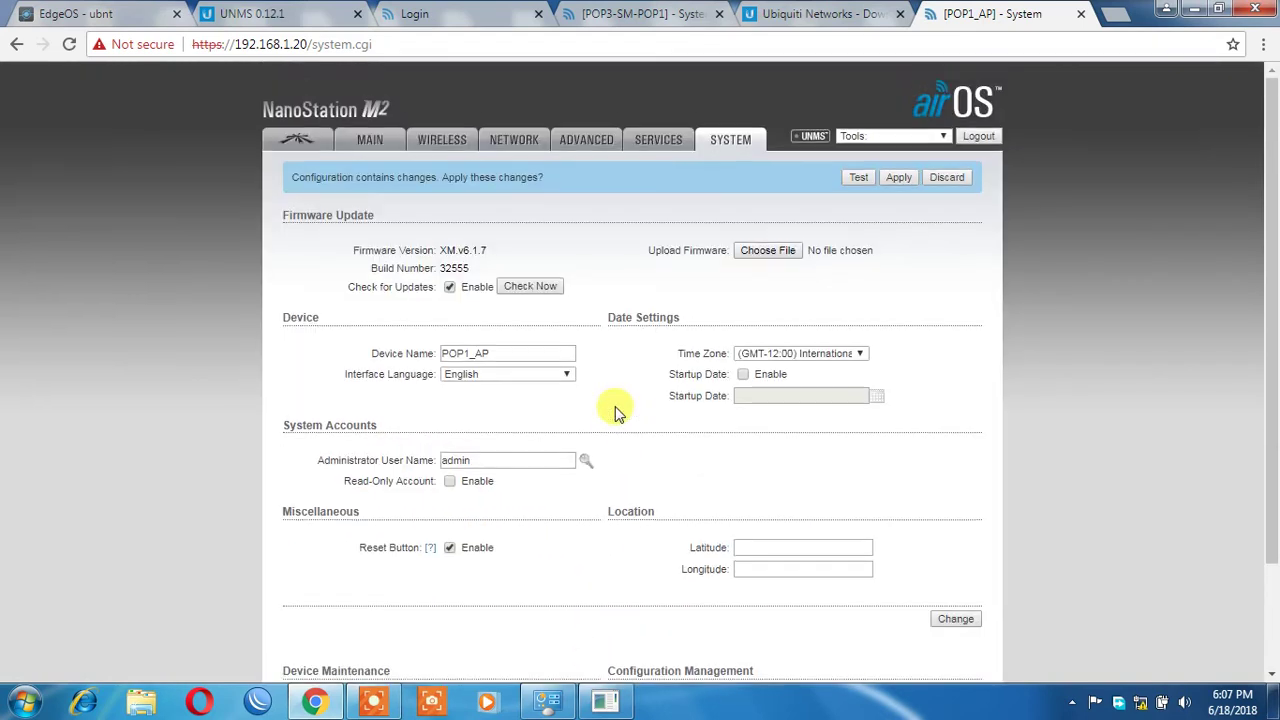
# Step: Switch the Network configuration mode to Advanced
pyautogui.click(505, 143)
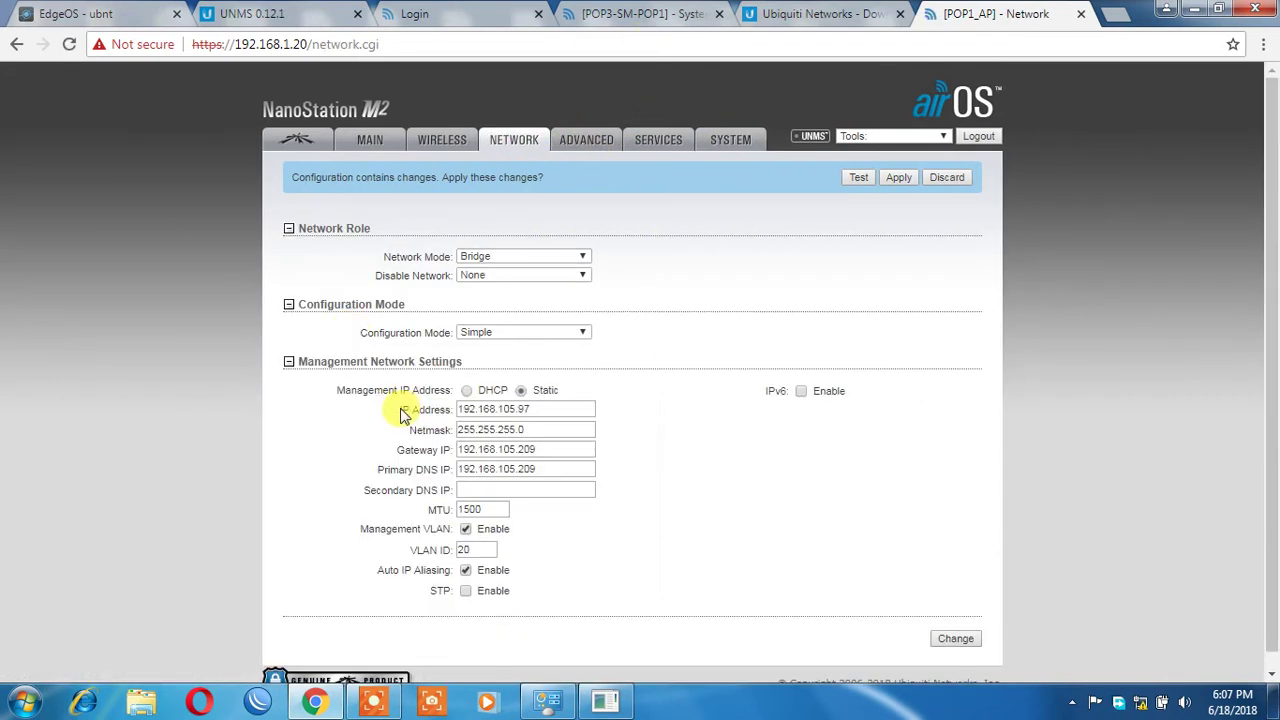
pyautogui.click(505, 336)
pyautogui.click(491, 357)
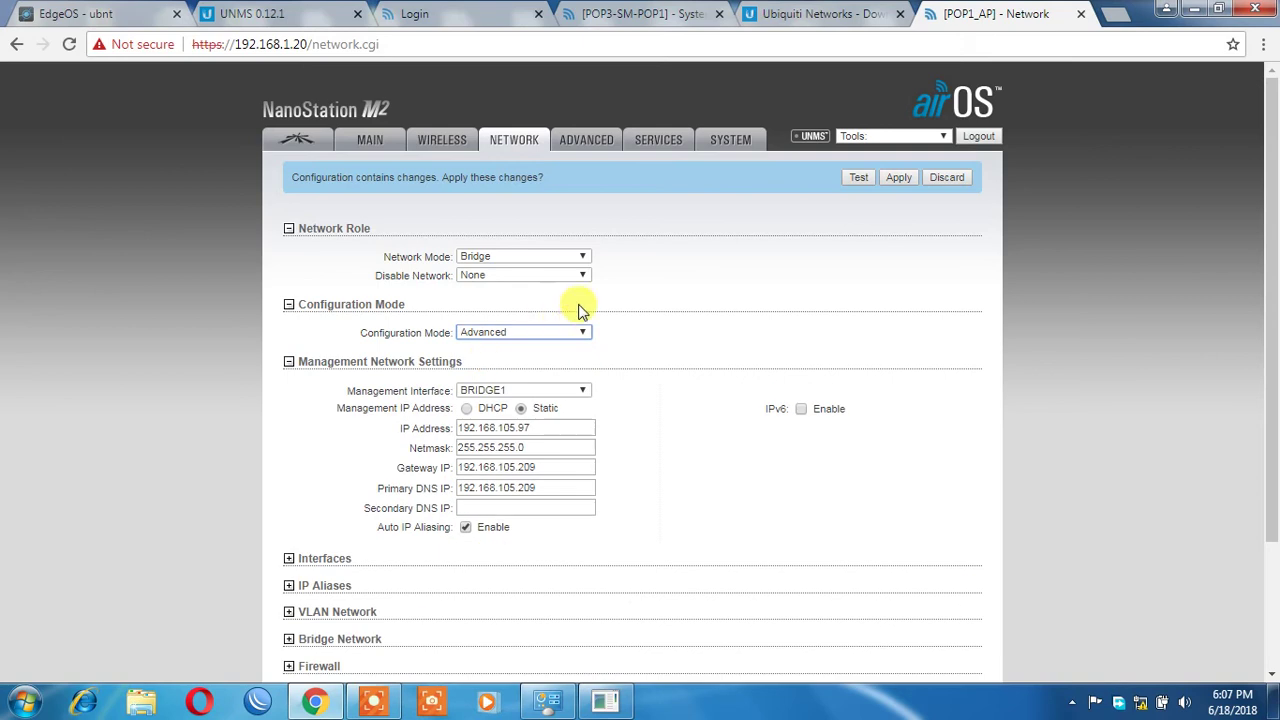
# Step: Expand VLAN and Bridge Network, then delete WLAN0 from BRIDGE0's ports, leaving LAN0 and LAN1
pyautogui.scroll(-2, 322, 363)
pyautogui.click(330, 445)
pyautogui.scroll(-2, 457, 414)
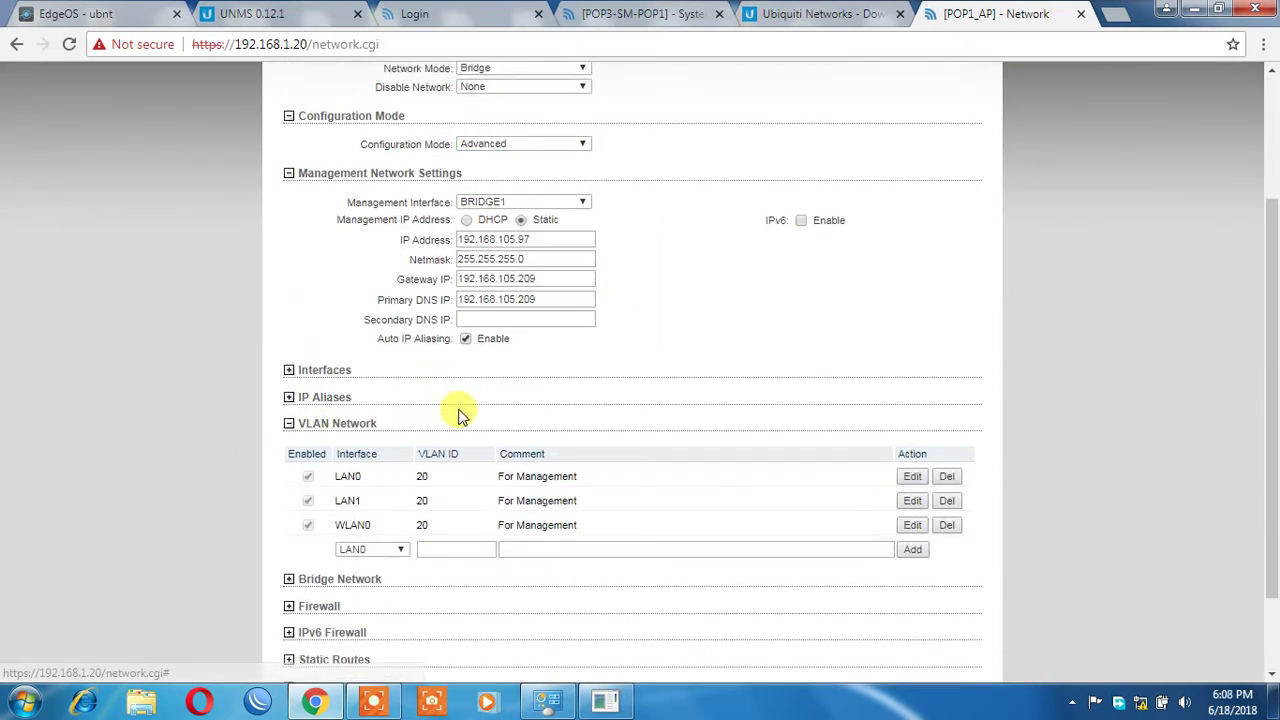
pyautogui.click(340, 471)
pyautogui.scroll(-3, 420, 418)
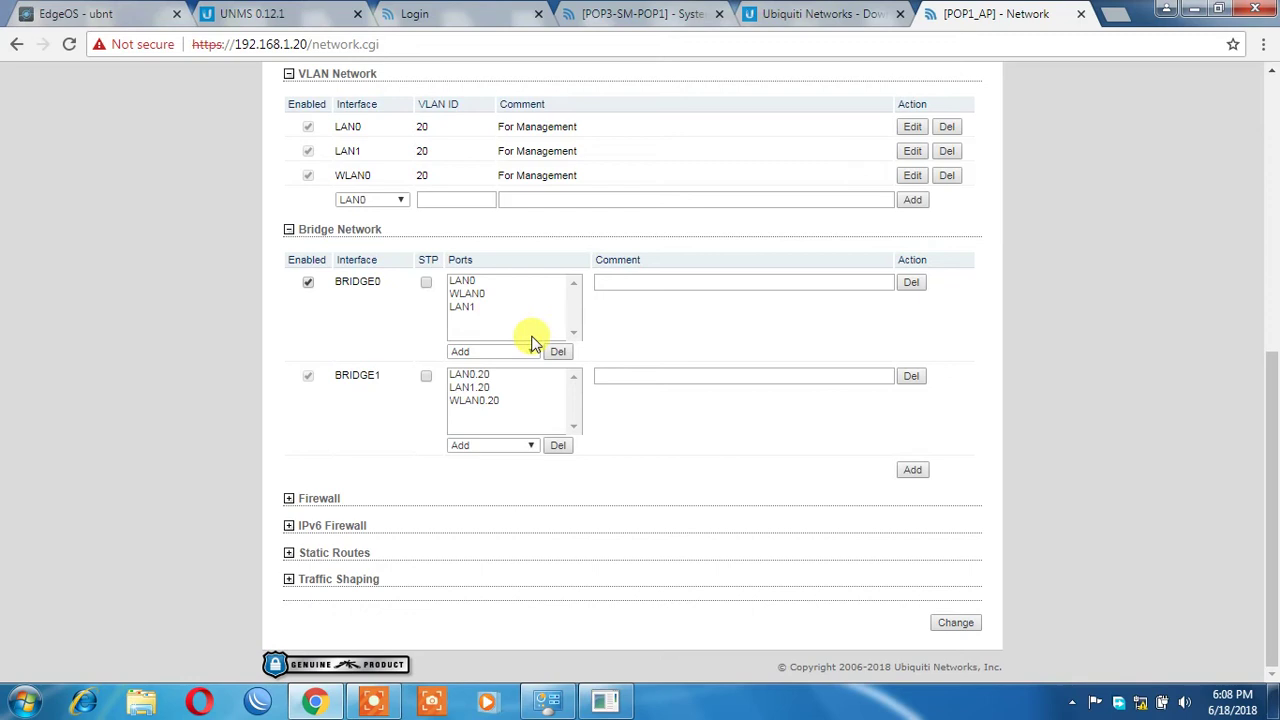
pyautogui.click(466, 294)
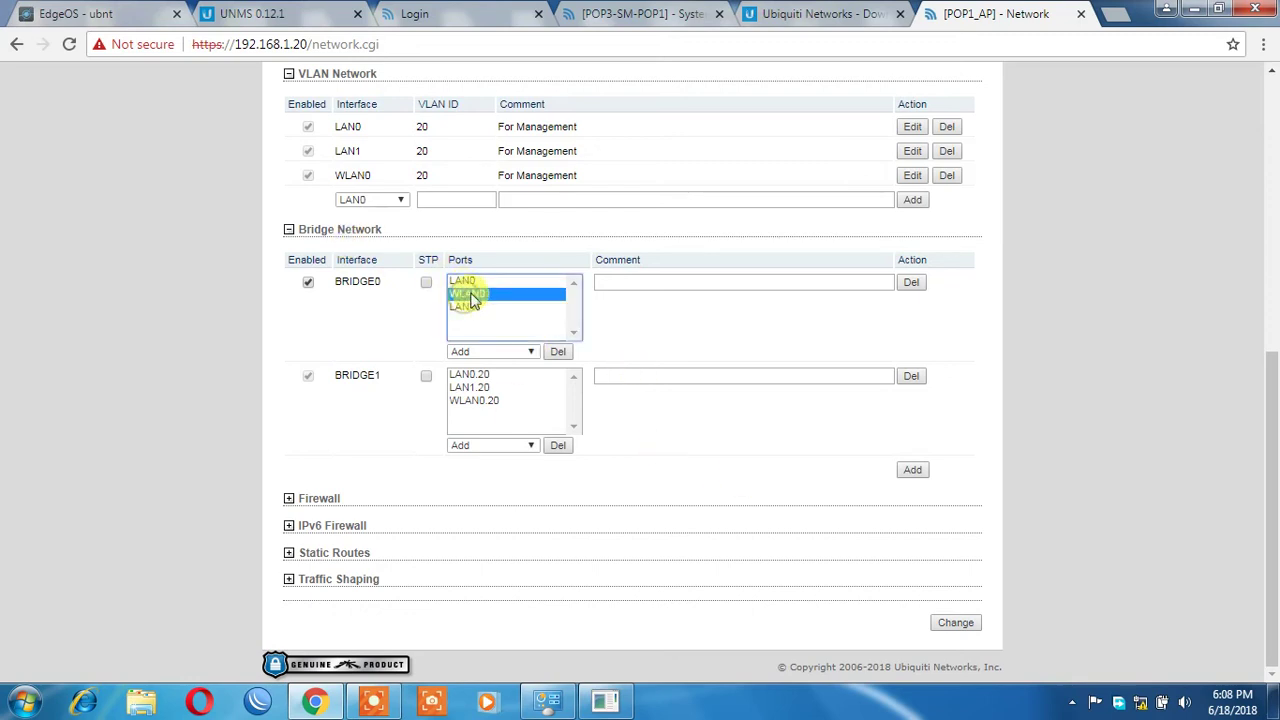
pyautogui.click(558, 351)
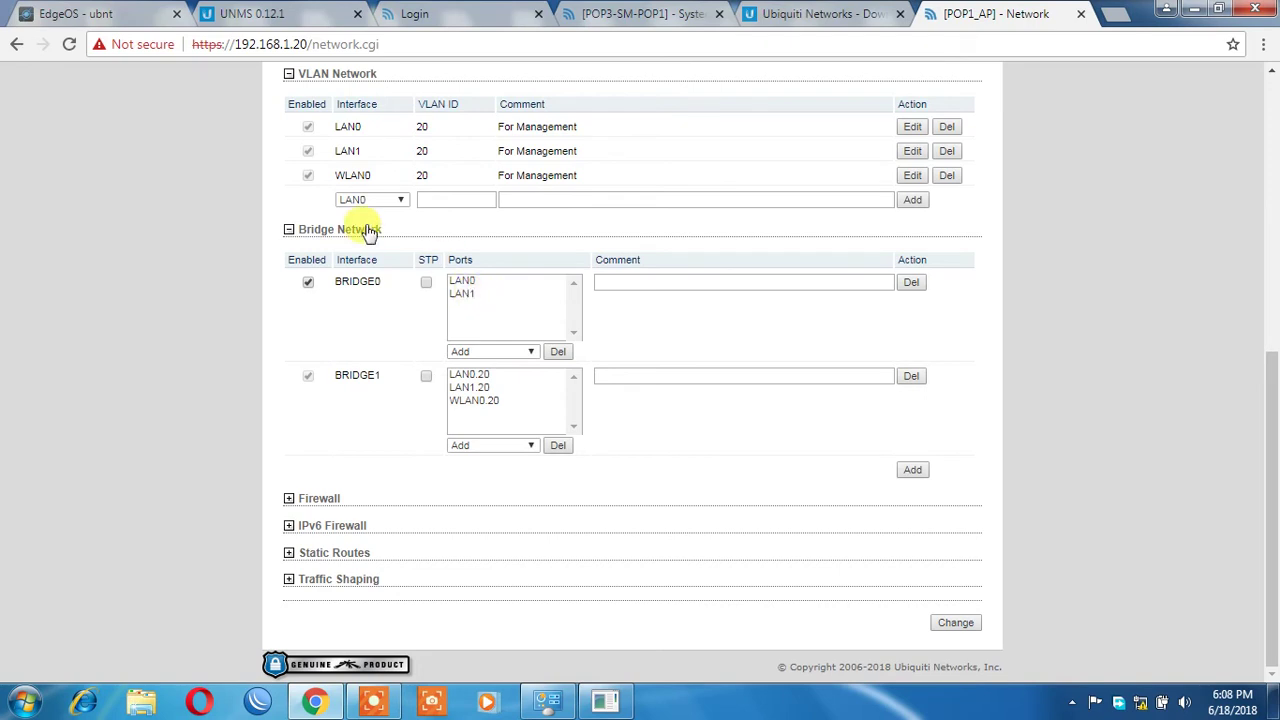
pyautogui.scroll(2, 366, 229)
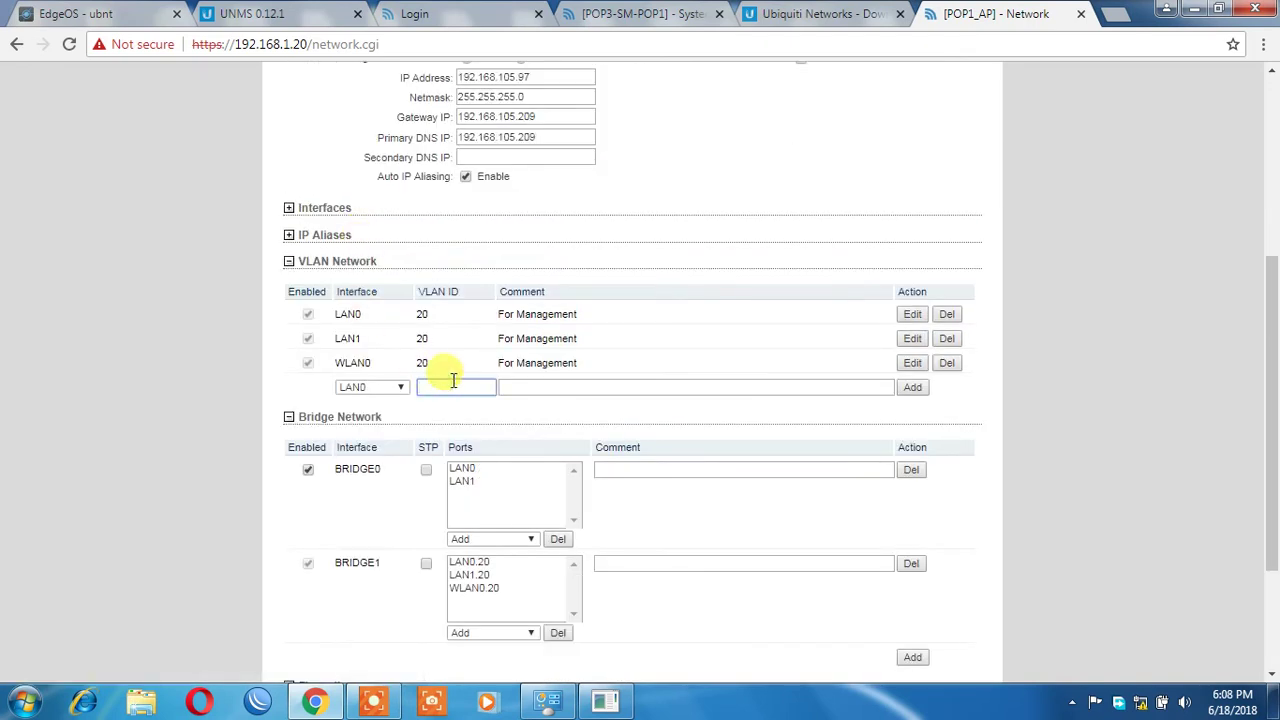
# Step: Add VLAN ID 103 entries for LAN0 and LAN1 in the VLAN Network list
pyautogui.click(912, 387)
pyautogui.click(363, 412)
pyautogui.click(360, 436)
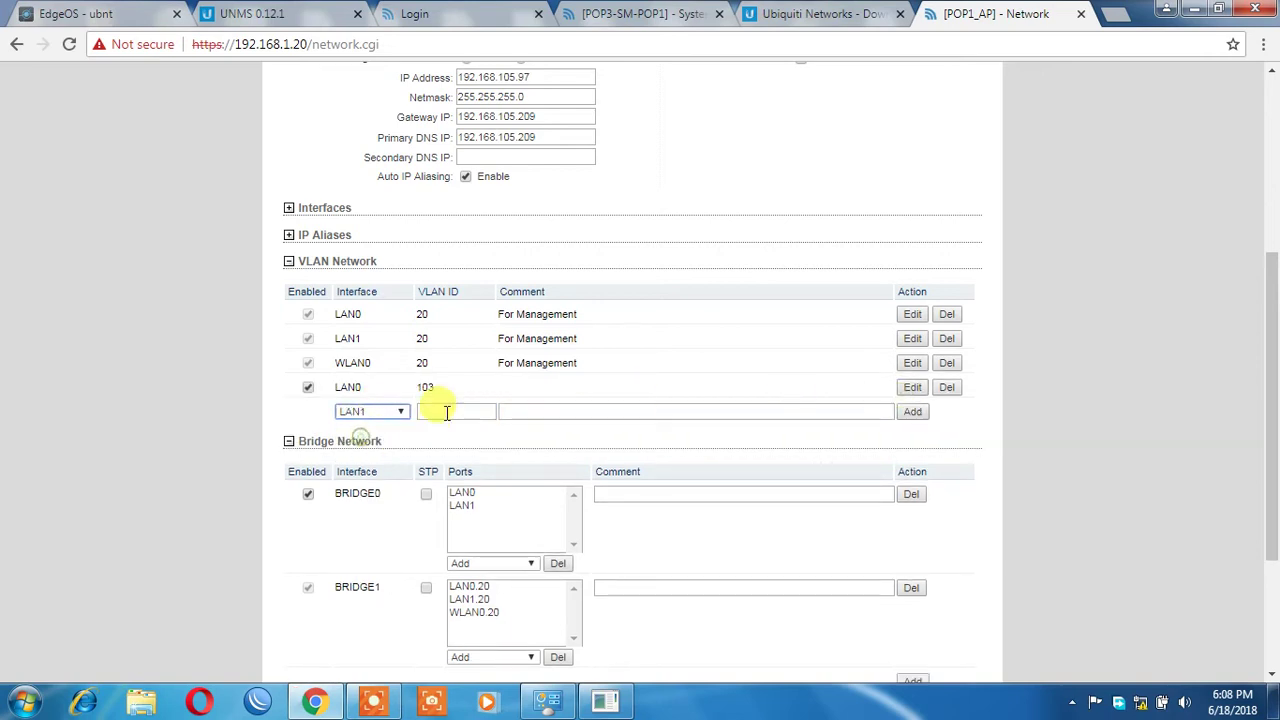
pyautogui.click(455, 409)
pyautogui.write('103')
pyautogui.click(912, 411)
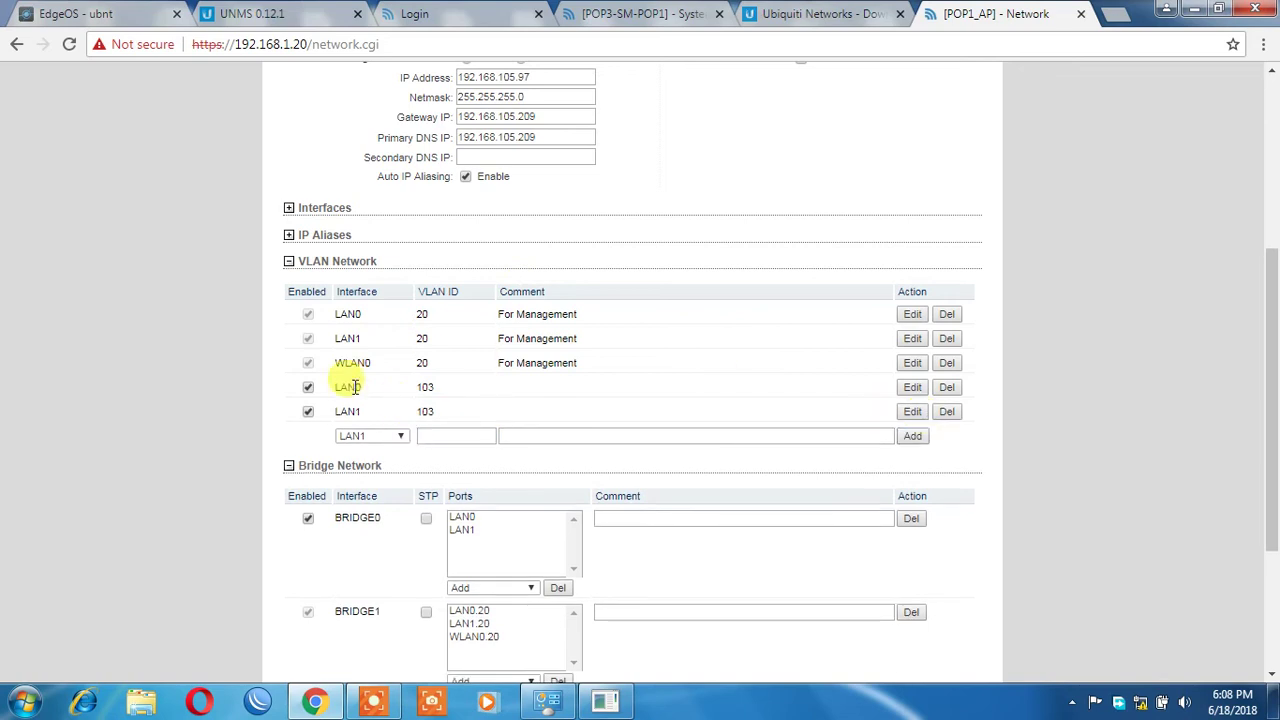
# Step: Check the two new VLAN 103 rows and LAN1 in BRIDGE0's port list
pyautogui.moveTo(464, 410); pyautogui.dragTo(812, 425)
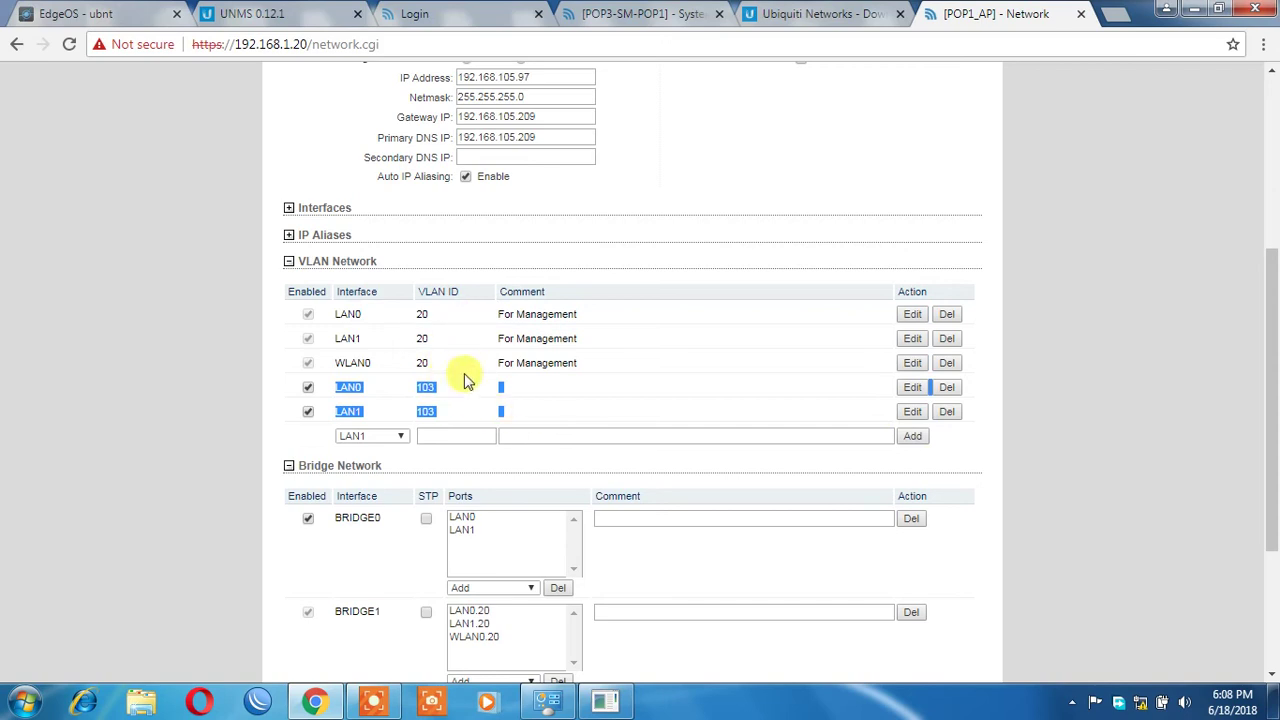
pyautogui.scroll(-1, 490, 425)
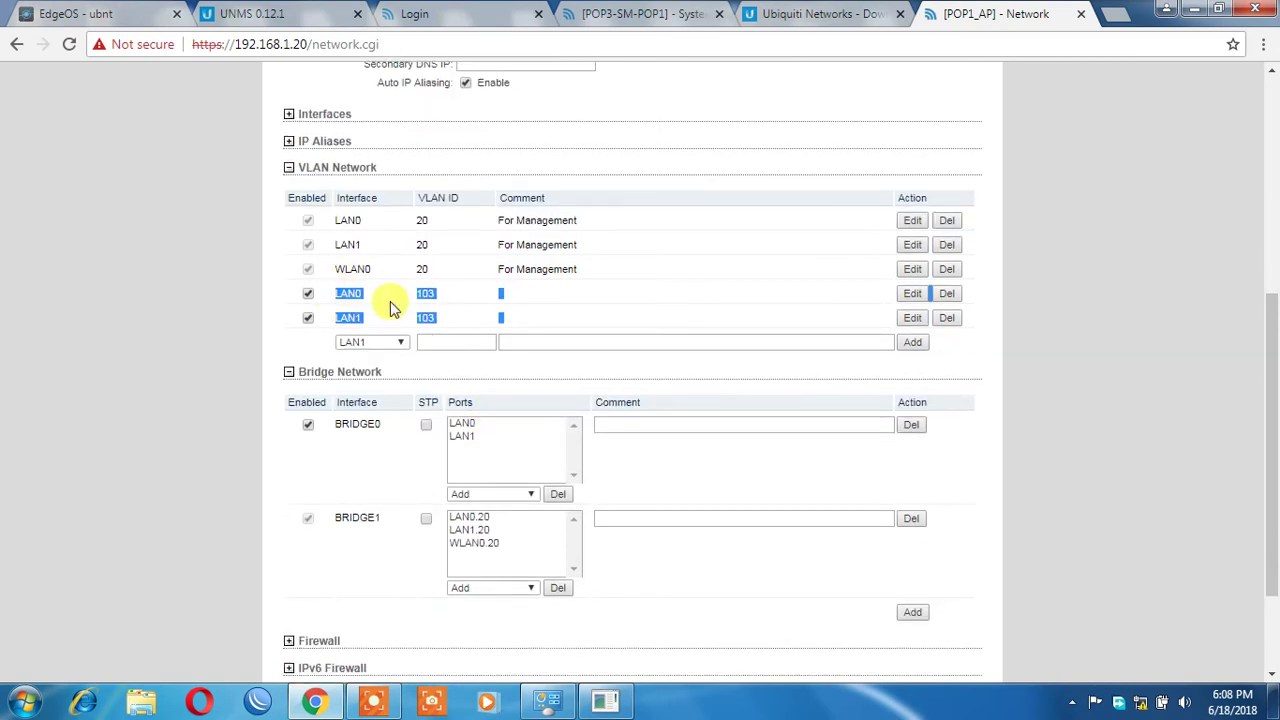
pyautogui.click(466, 435)
pyautogui.scroll(-2, 475, 434)
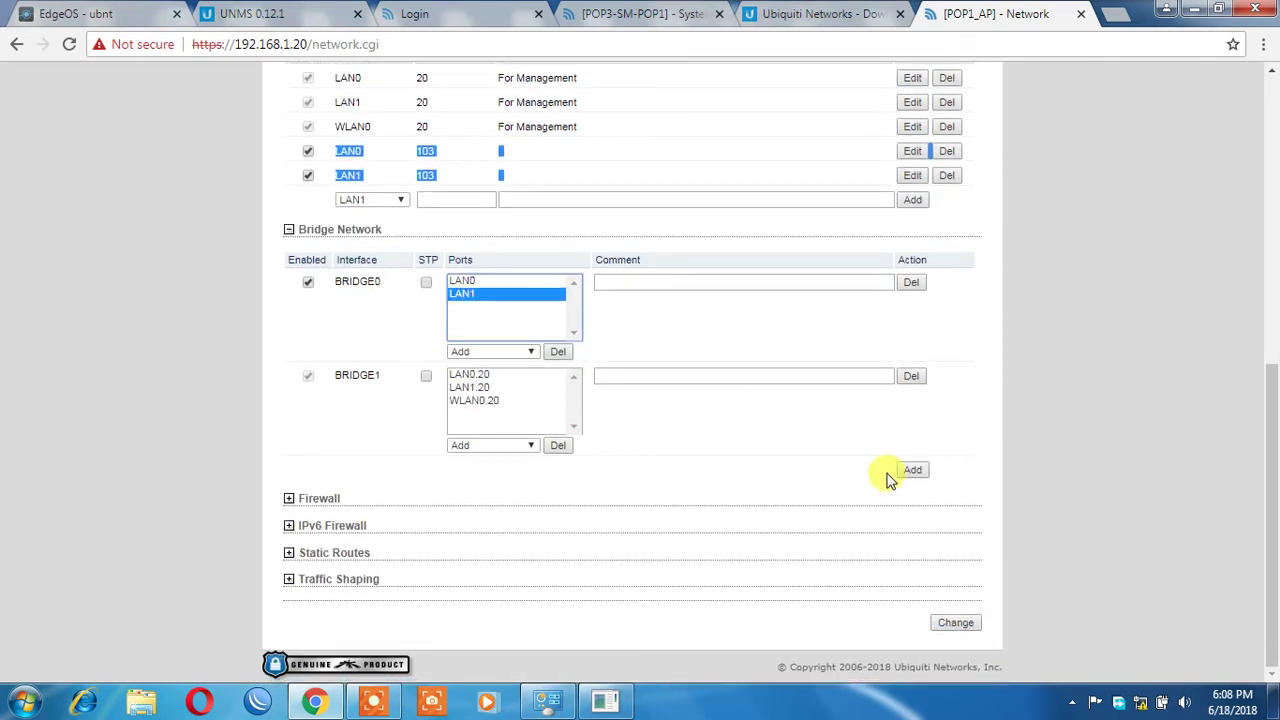
# Step: Create BRIDGE2 with ports WLAN0, LAN0.103 and LAN1.103
pyautogui.click(905, 472)
pyautogui.click(489, 535)
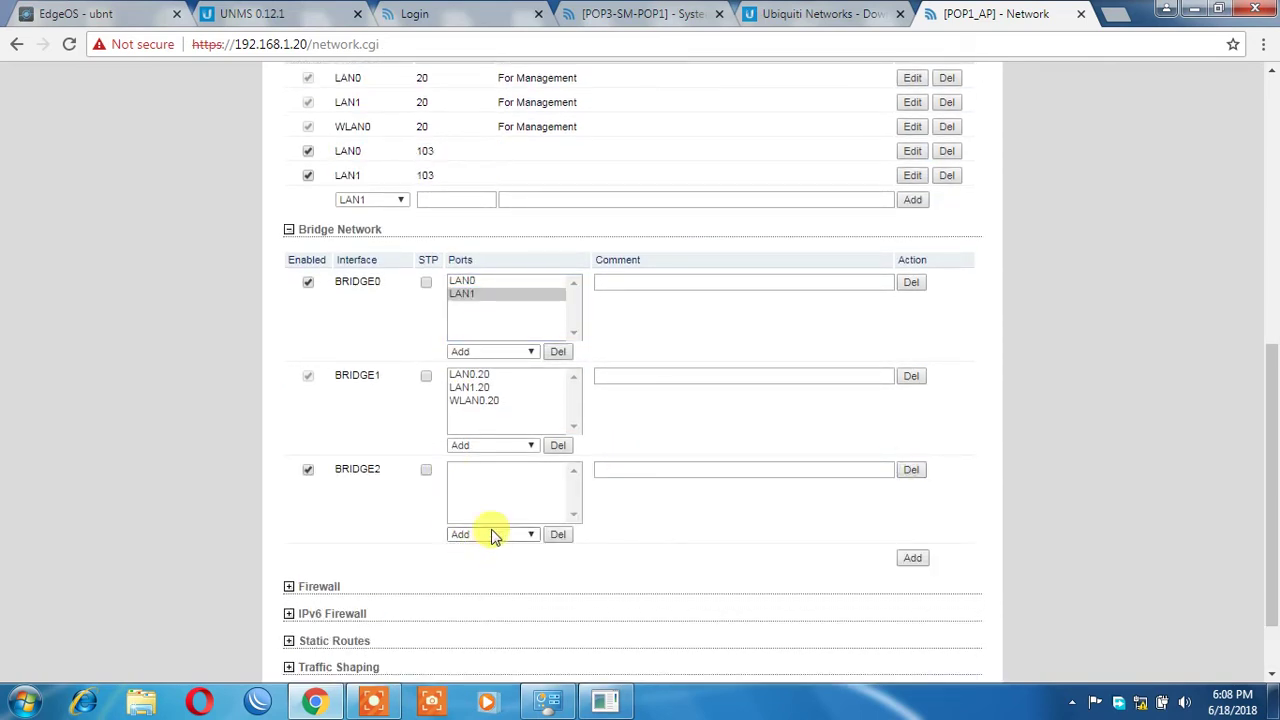
pyautogui.click(485, 563)
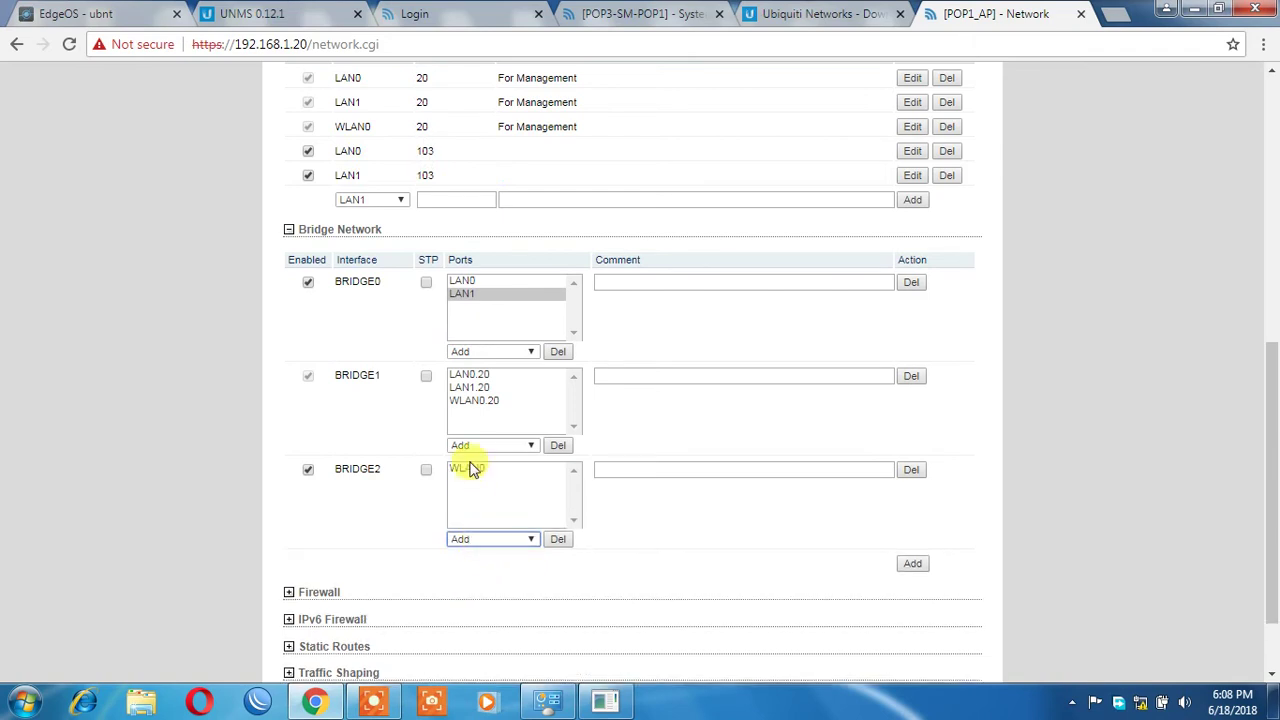
pyautogui.click(475, 468)
pyautogui.click(494, 539)
pyautogui.click(492, 564)
pyautogui.click(492, 566)
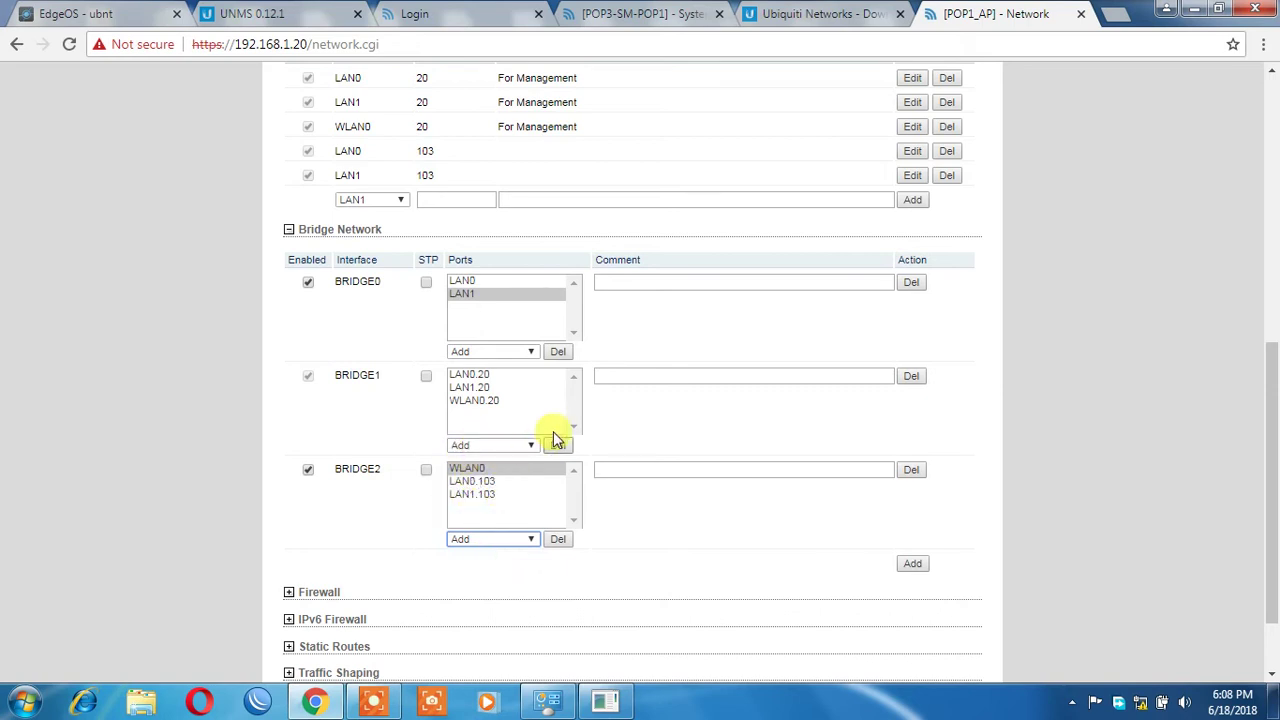
# Step: Submit the new bridge configuration so it awaits applying
pyautogui.click(468, 508)
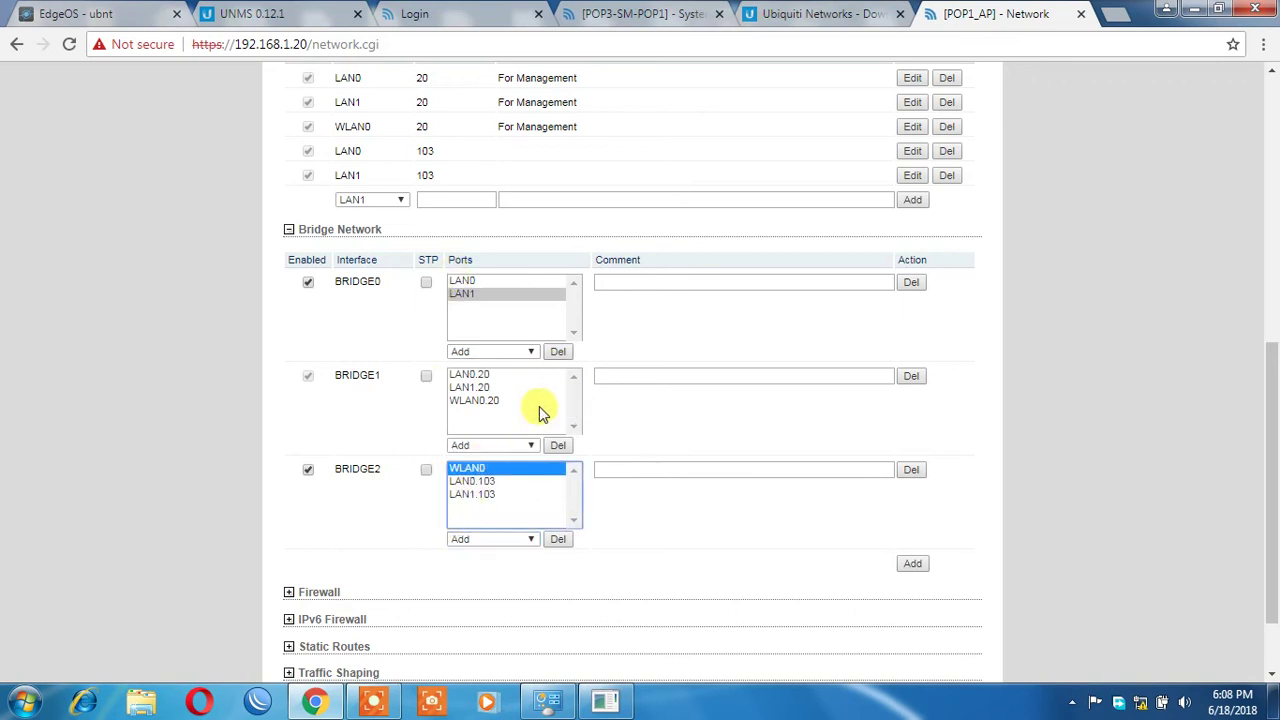
pyautogui.scroll(-1, 620, 410)
pyautogui.click(955, 623)
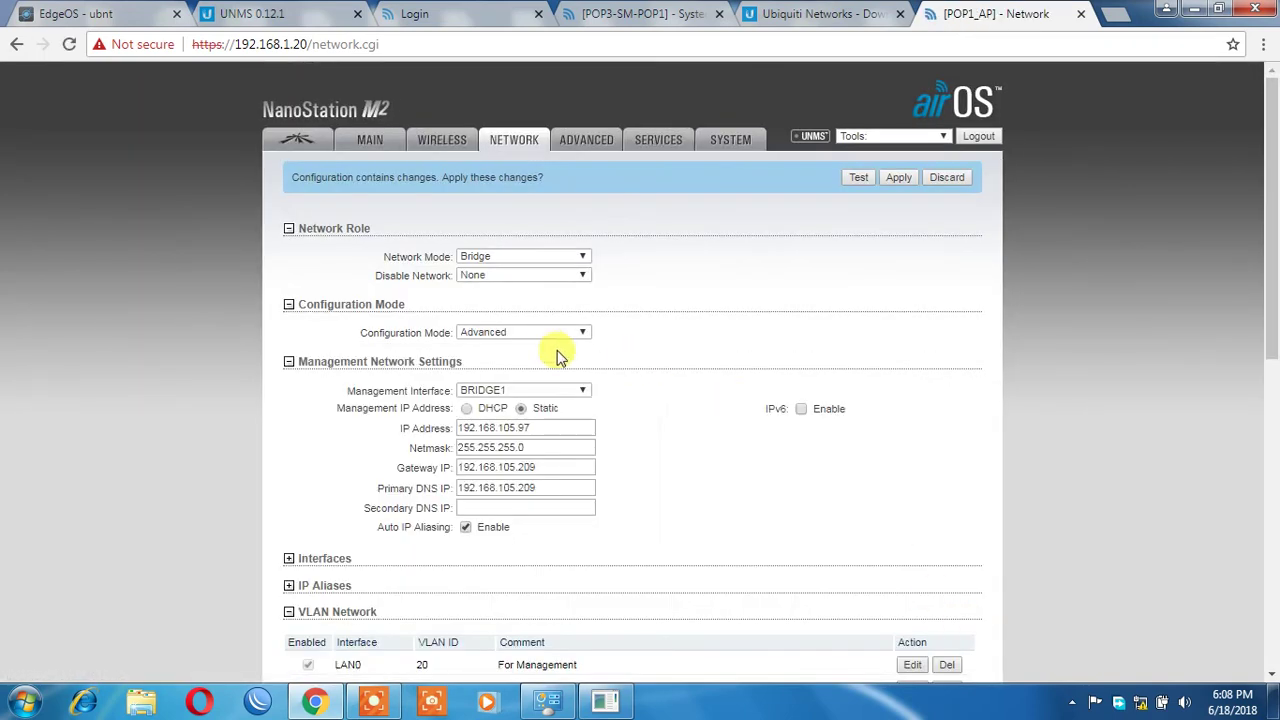
pyautogui.click(448, 140)
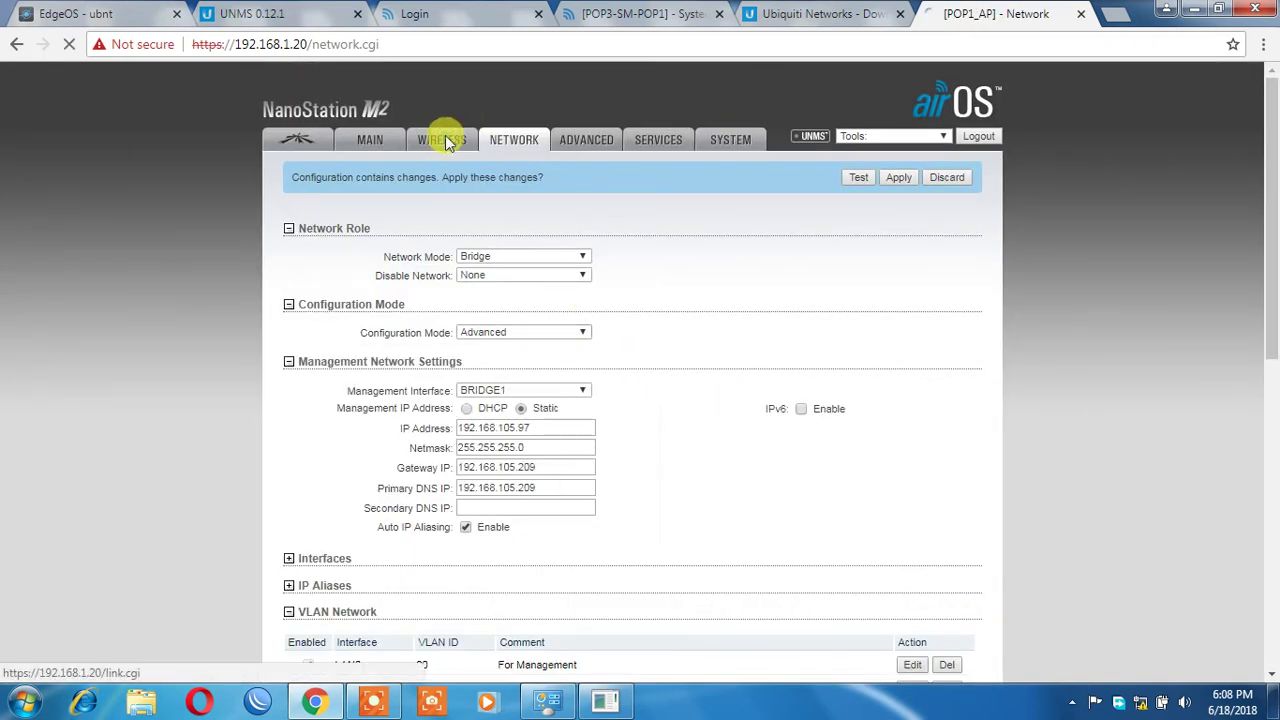
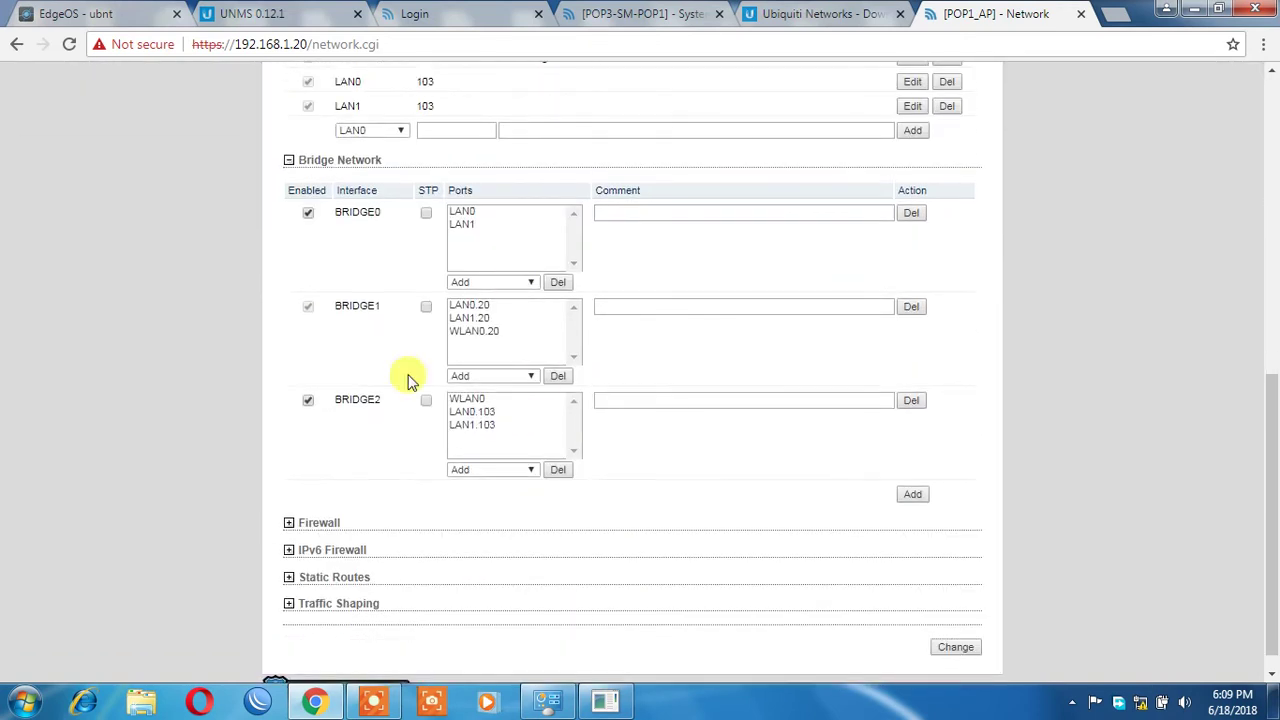
# Step: Expand the IP Aliases section and select LAN0 and LAN1 as BRIDGE0's ports
pyautogui.scroll(4, 417, 249)
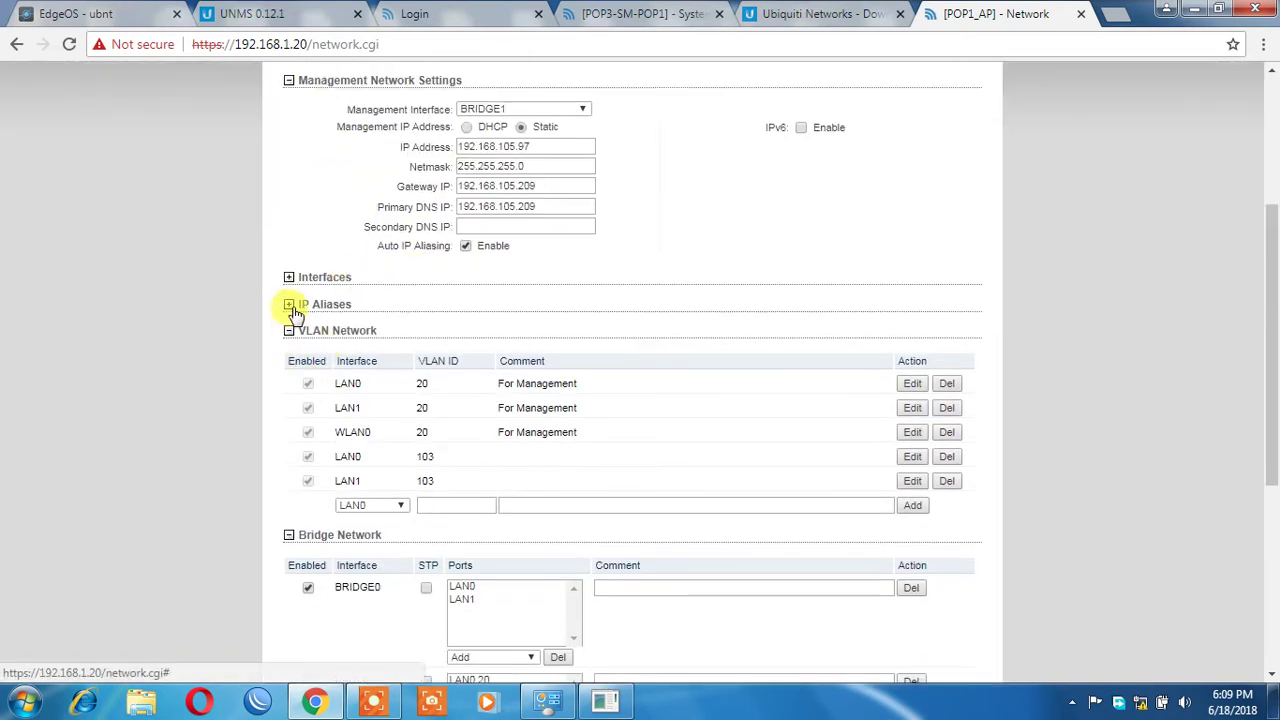
pyautogui.click(289, 304)
pyautogui.scroll(-2, 471, 320)
pyautogui.click(462, 453)
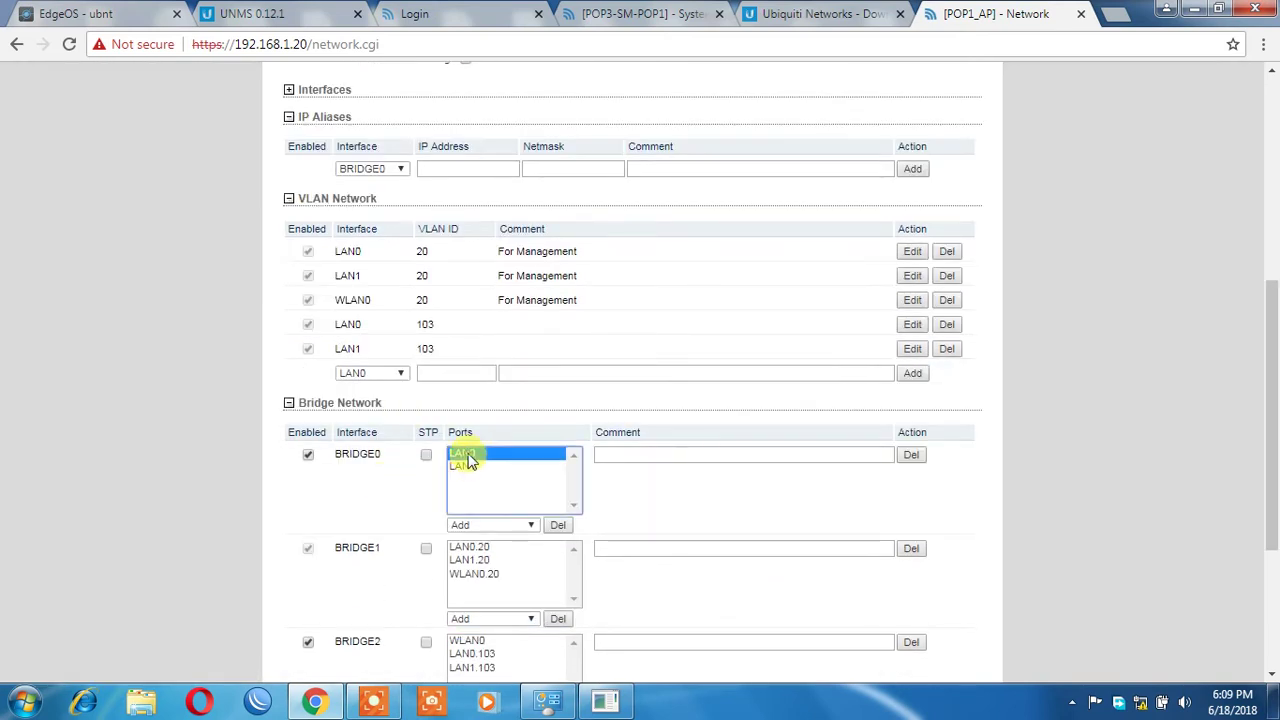
pyautogui.click(463, 466)
# Step: Confirm BRIDGE0's LAN0 and LAN1 ports and begin typing the alias IP address 192.168
pyautogui.scroll(2, 470, 345)
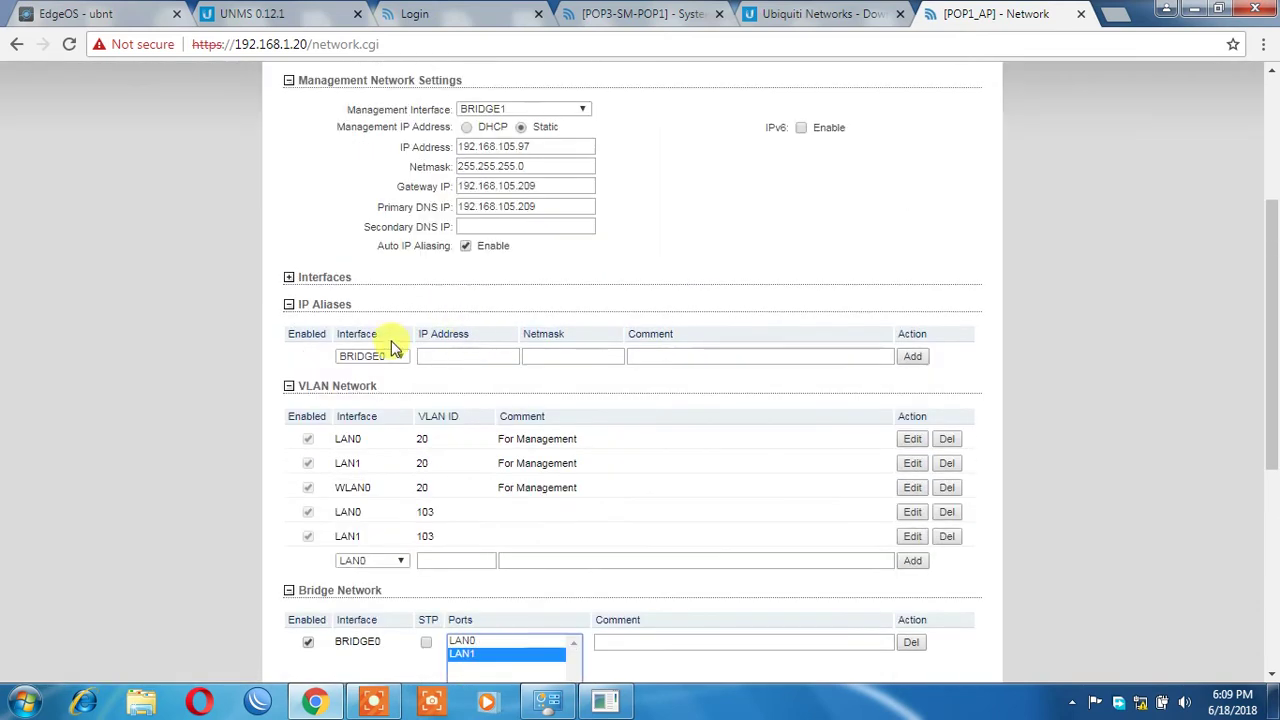
pyautogui.scroll(-5, 510, 300)
pyautogui.scroll(-1, 510, 300)
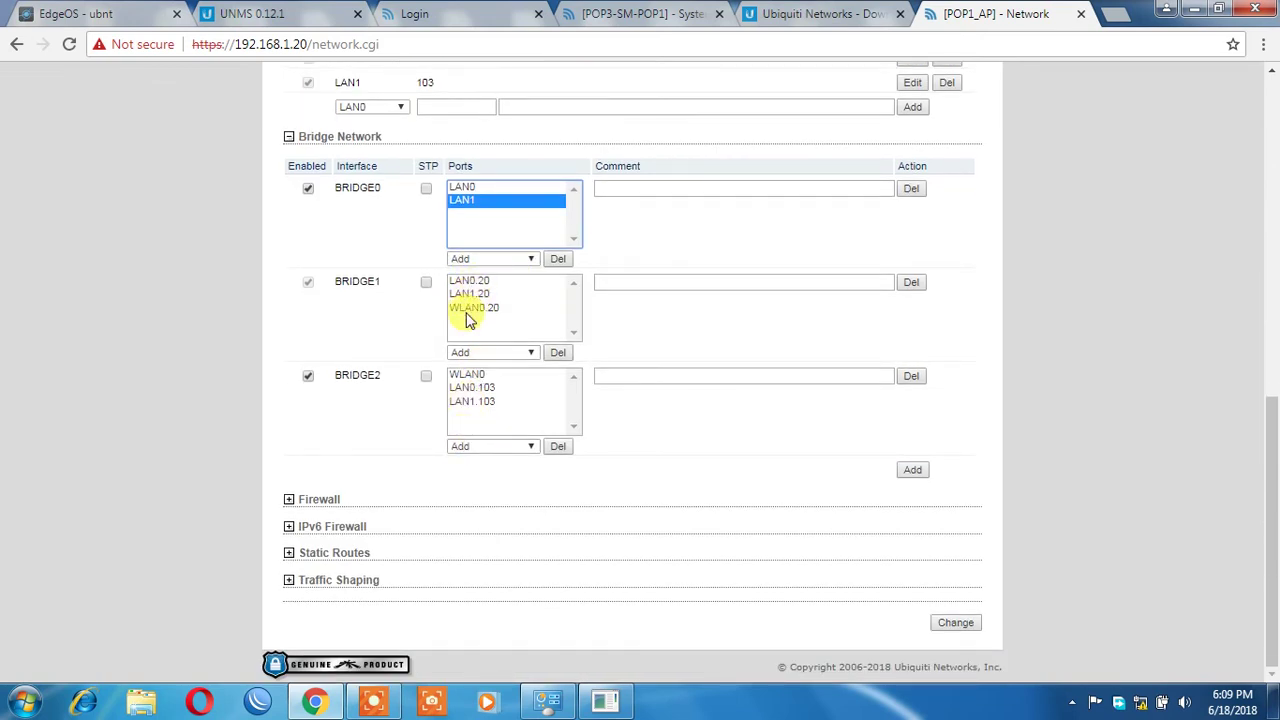
pyautogui.click(469, 189)
pyautogui.click(470, 200)
pyautogui.click(470, 190)
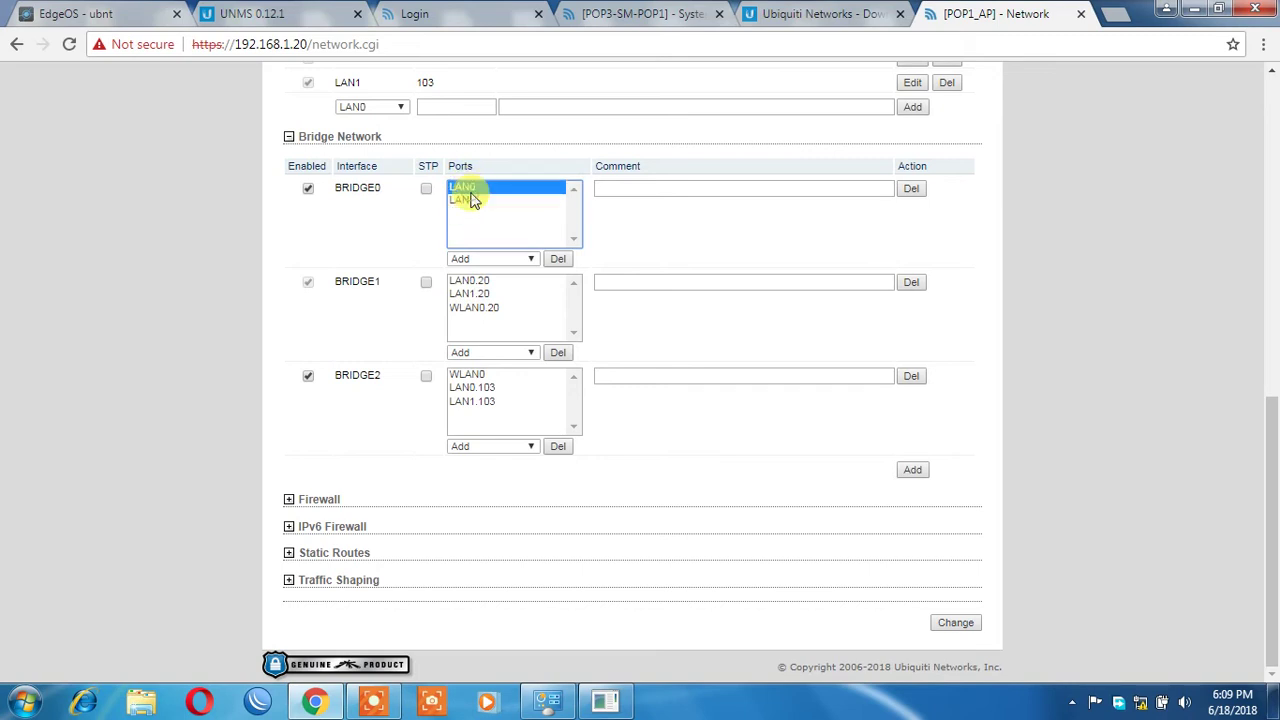
pyautogui.moveTo(322, 189); pyautogui.dragTo(366, 189)
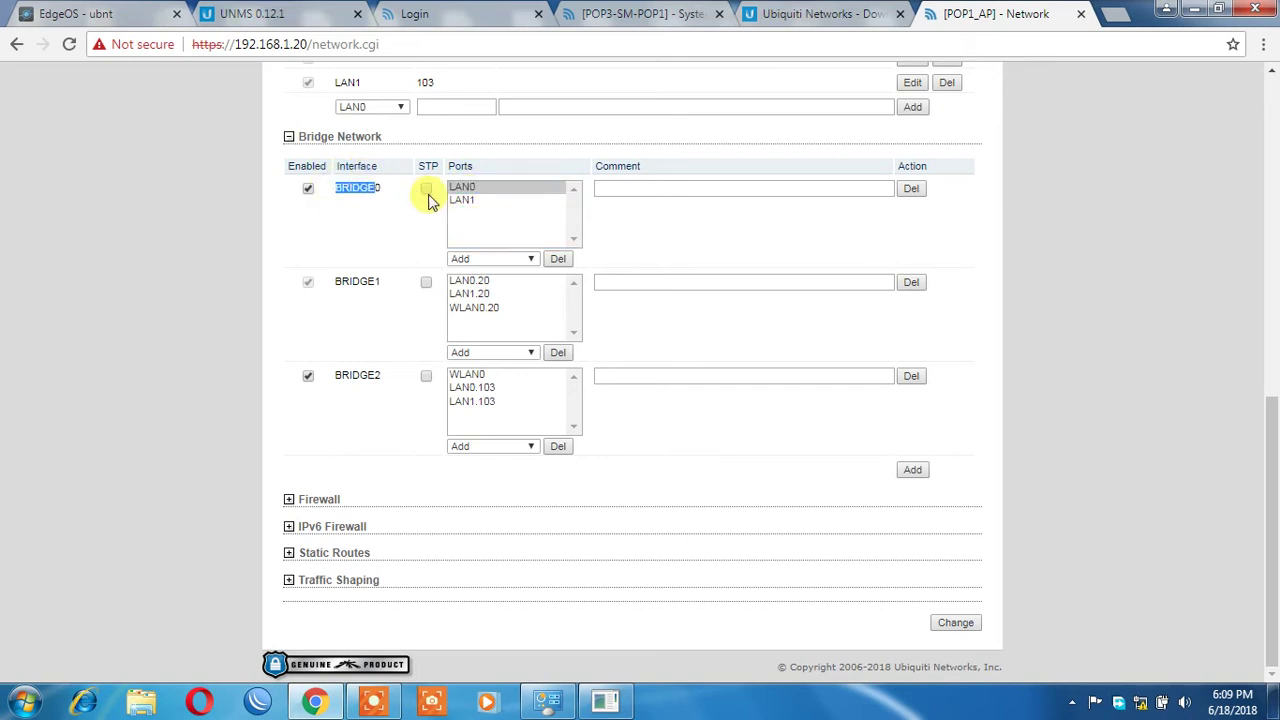
pyautogui.scroll(3, 428, 200)
pyautogui.click(453, 186)
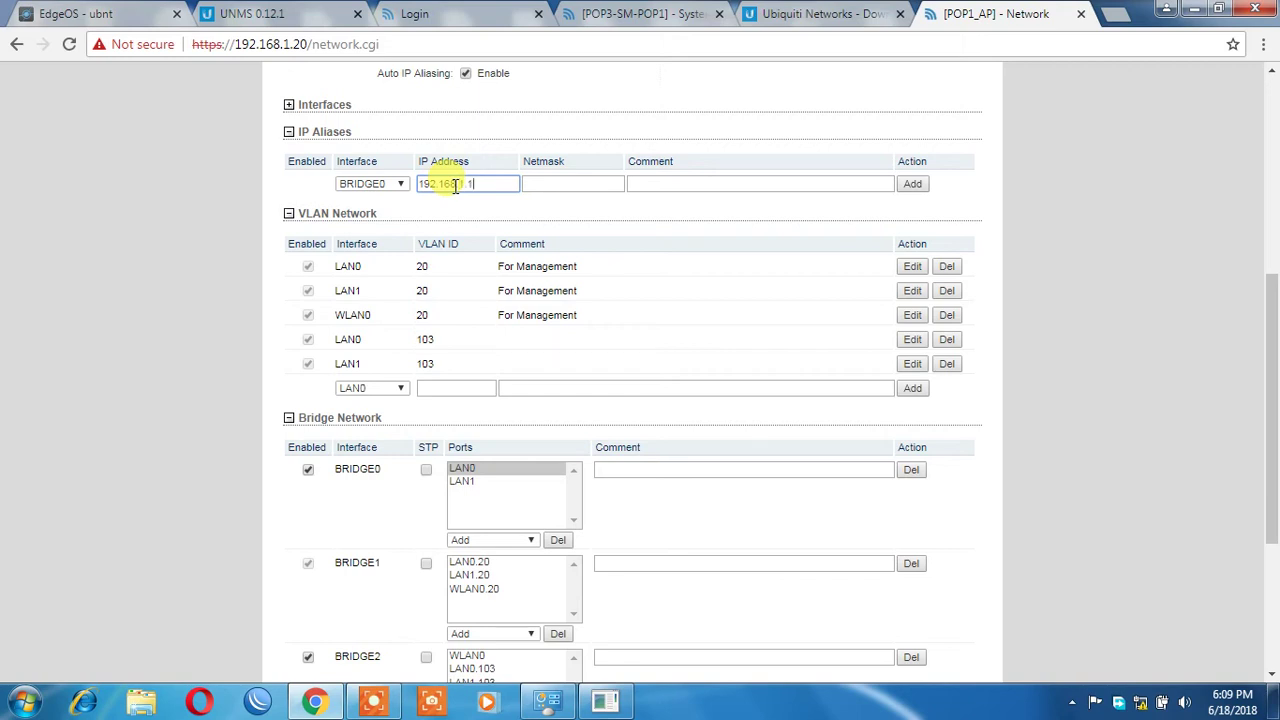
# Step: Add alias 192.168.1.121 / 255.255.255.0 to BRIDGE0 and save the network changes
pyautogui.click(564, 186)
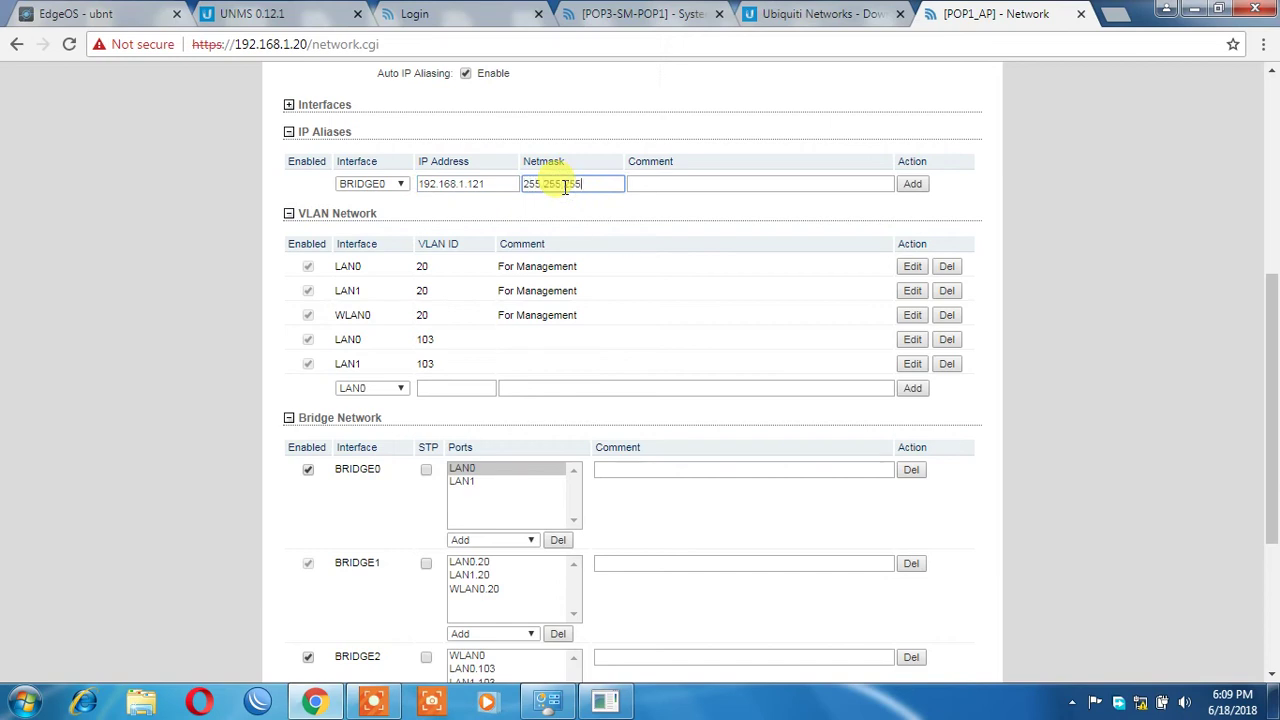
pyautogui.click(912, 186)
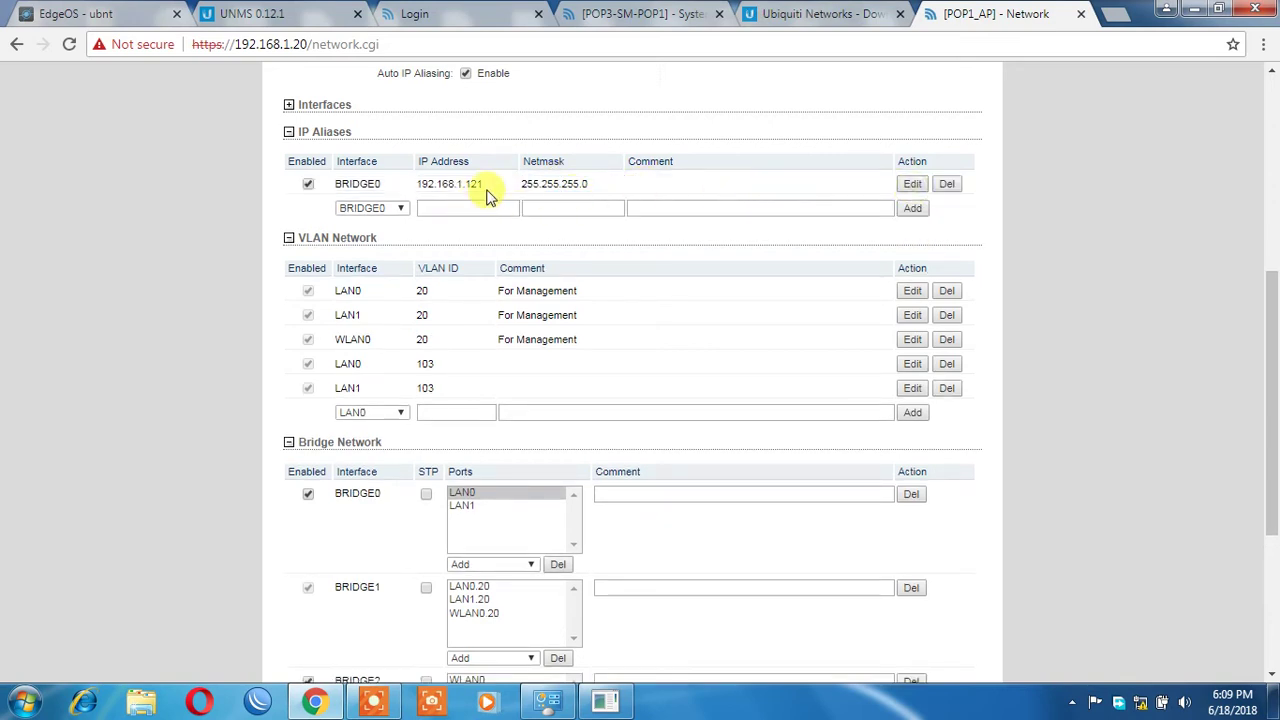
pyautogui.moveTo(487, 189); pyautogui.dragTo(406, 188)
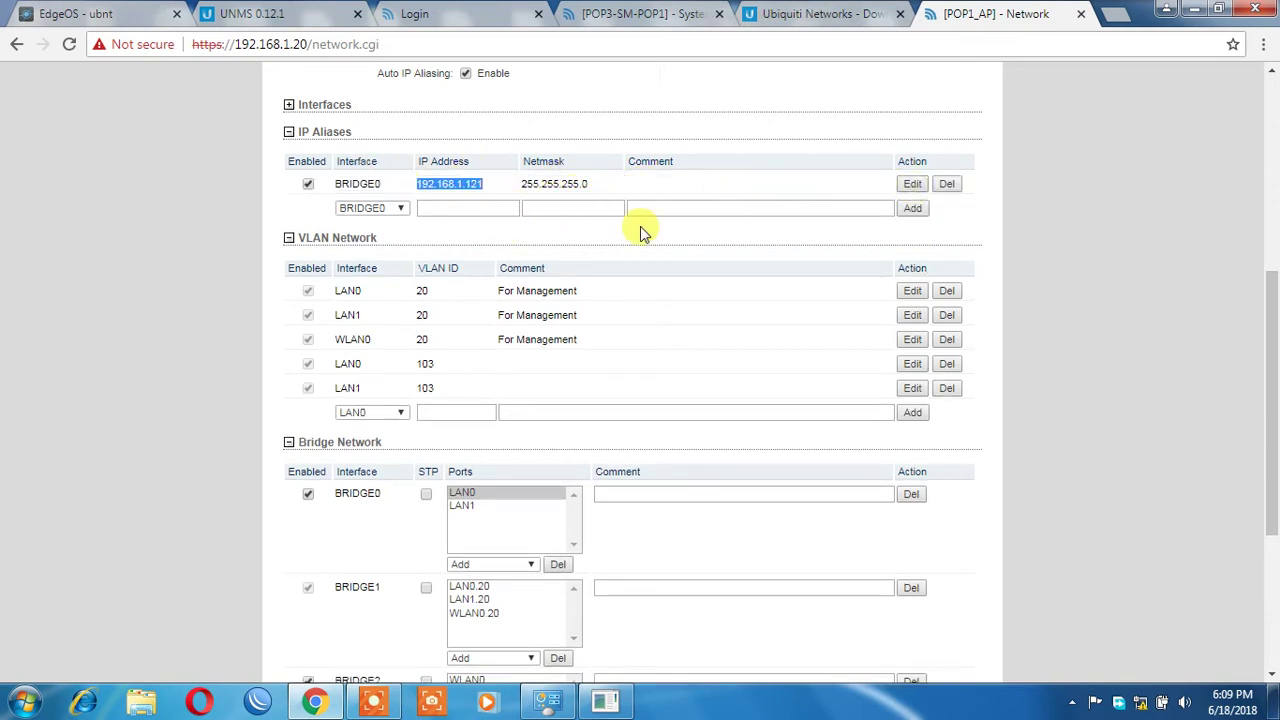
pyautogui.scroll(-3, 673, 226)
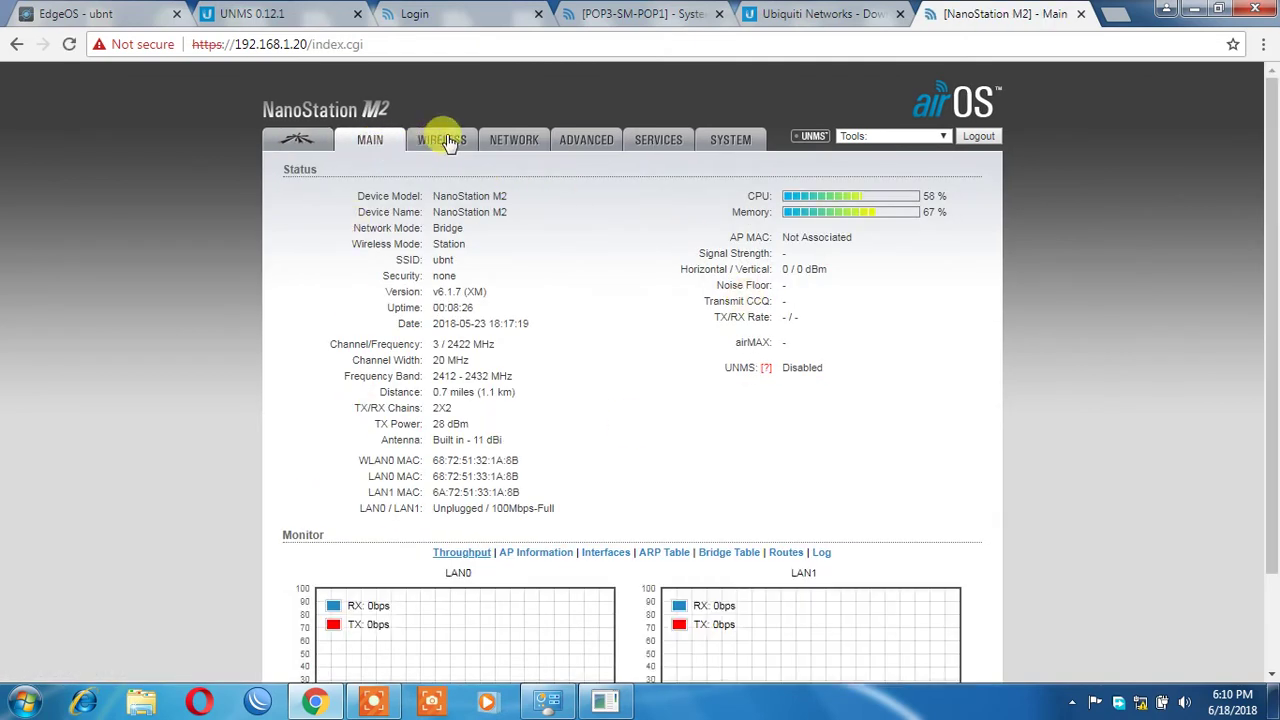
# Step: On the Wireless page, set wireless security to none after briefly trying WPA-AES
pyautogui.click(442, 140)
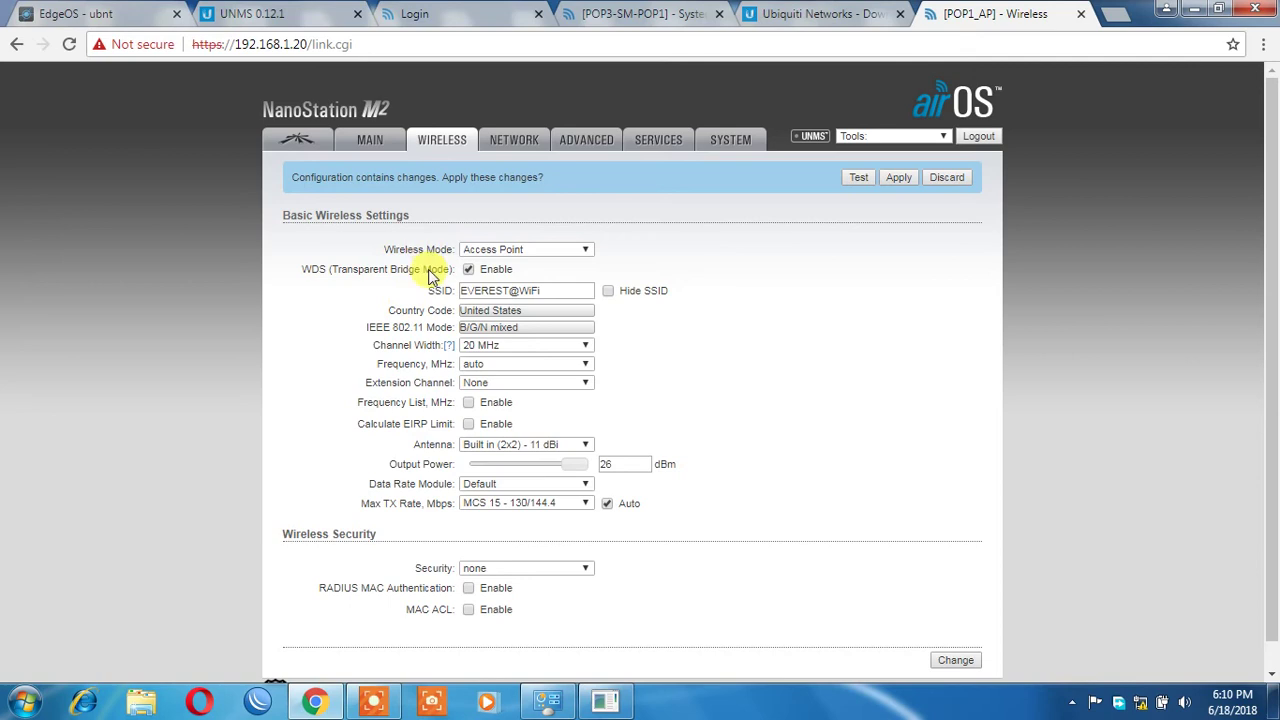
pyautogui.click(538, 572)
pyautogui.click(508, 594)
pyautogui.scroll(-1, 490, 552)
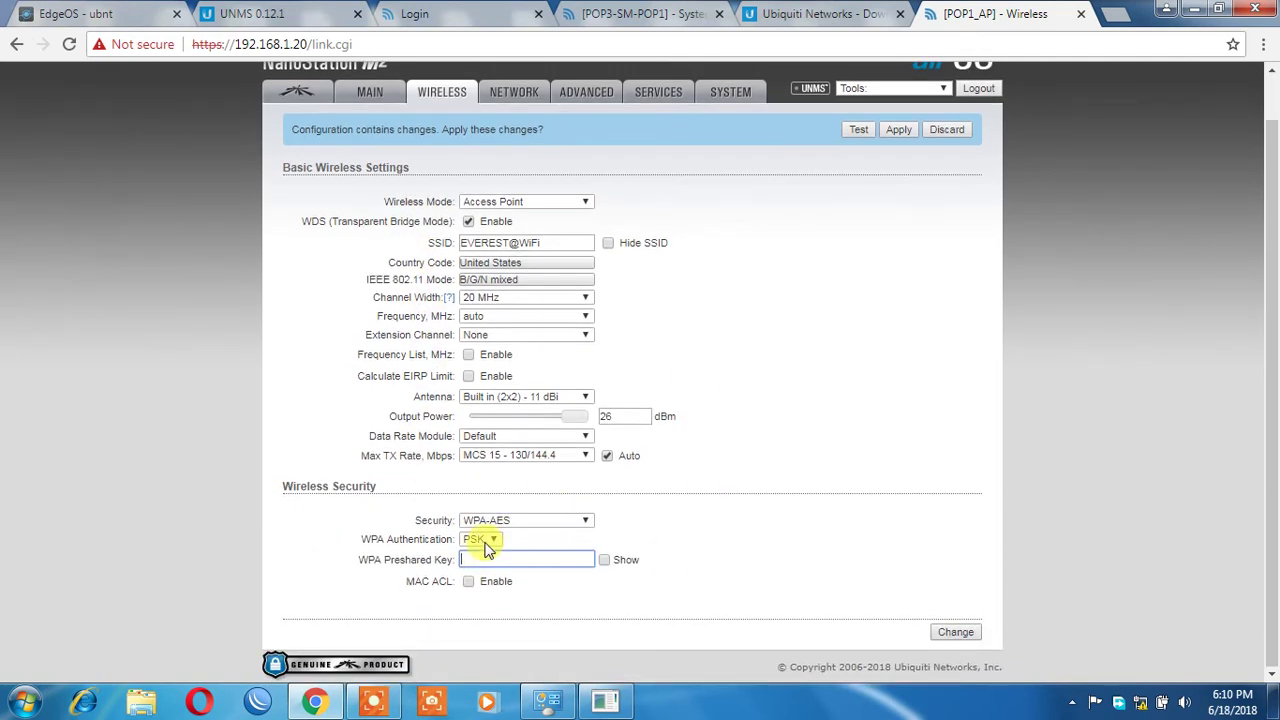
pyautogui.click(515, 521)
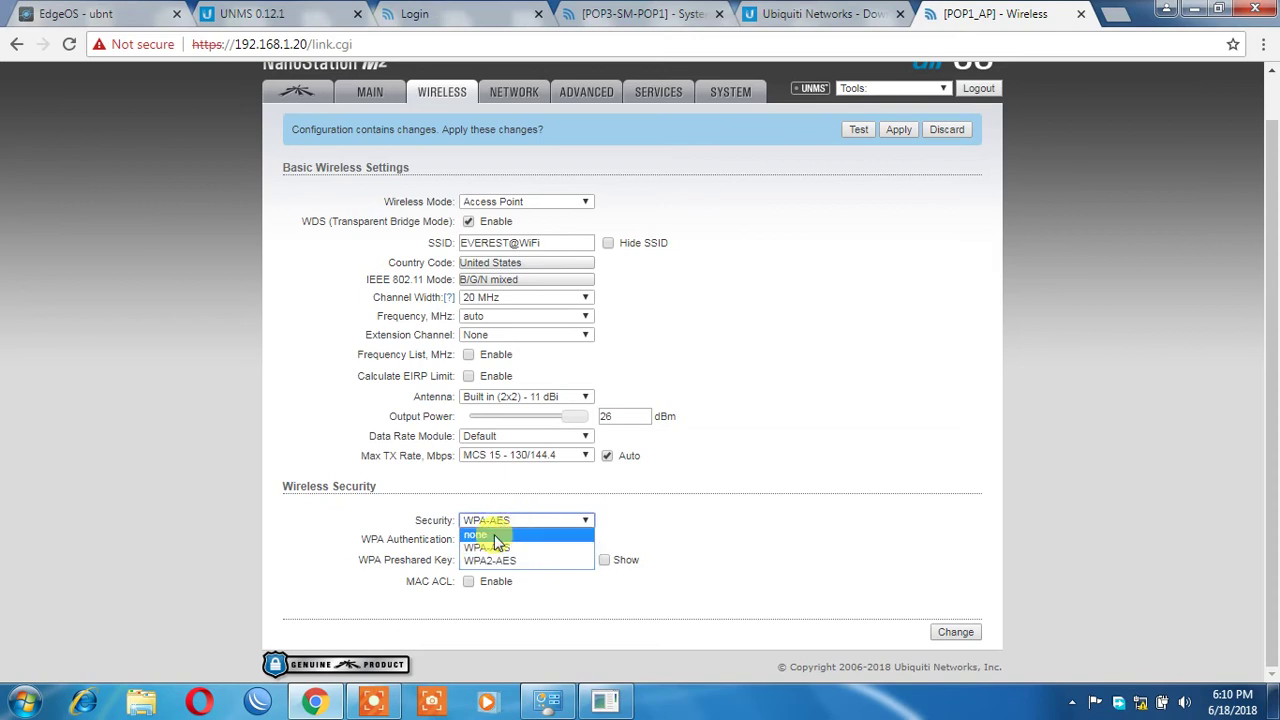
pyautogui.click(497, 537)
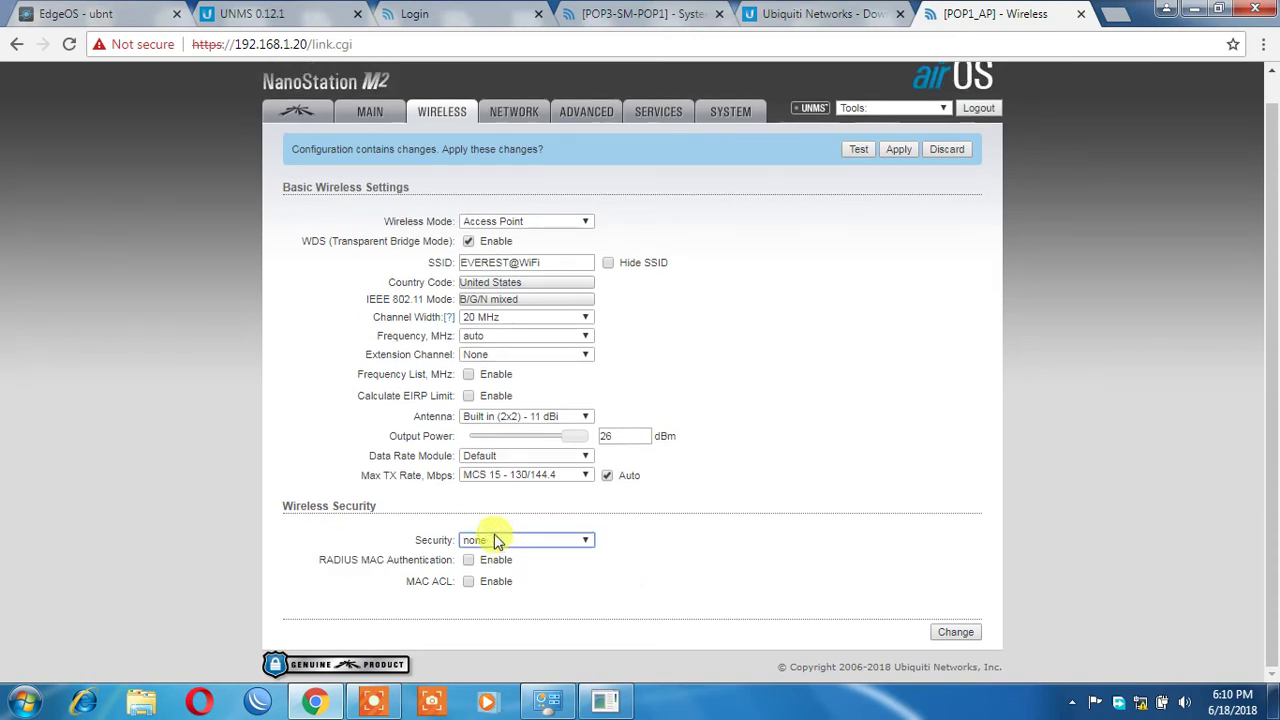
# Step: Set the frequency to 2462 MHz and check the SSID EVEREST@WiFi
pyautogui.click(504, 337)
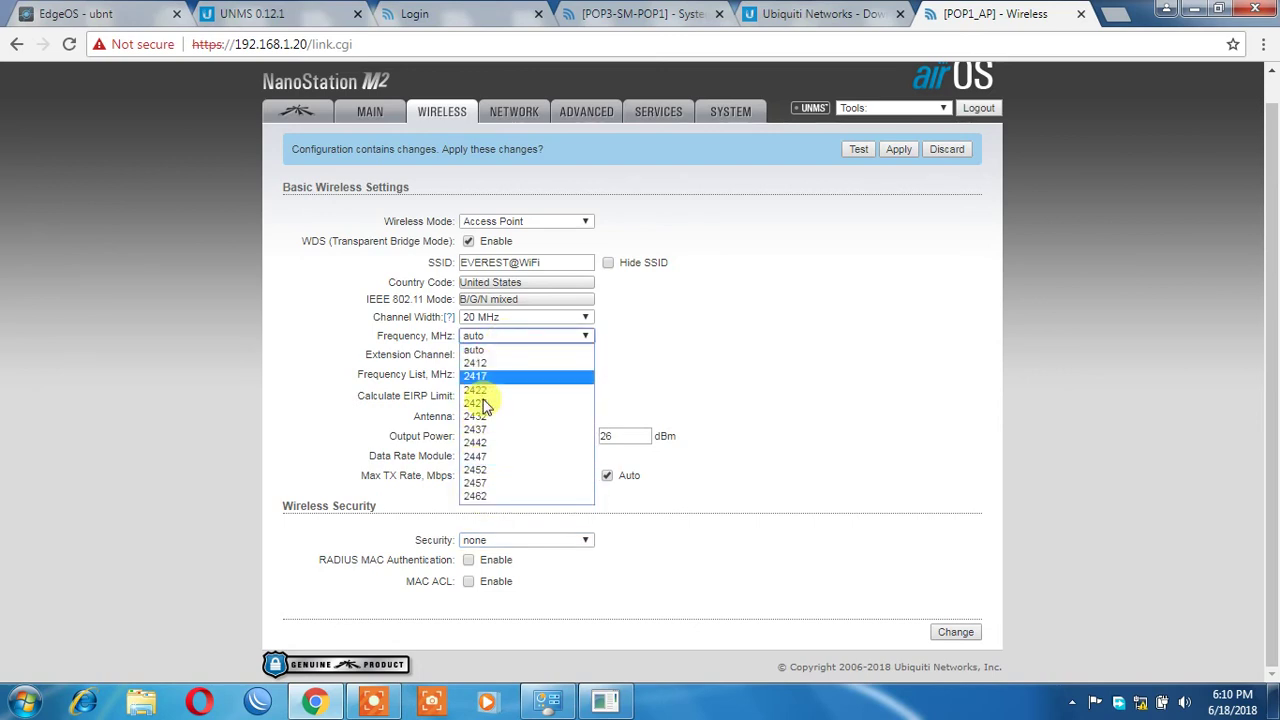
pyautogui.click(480, 363)
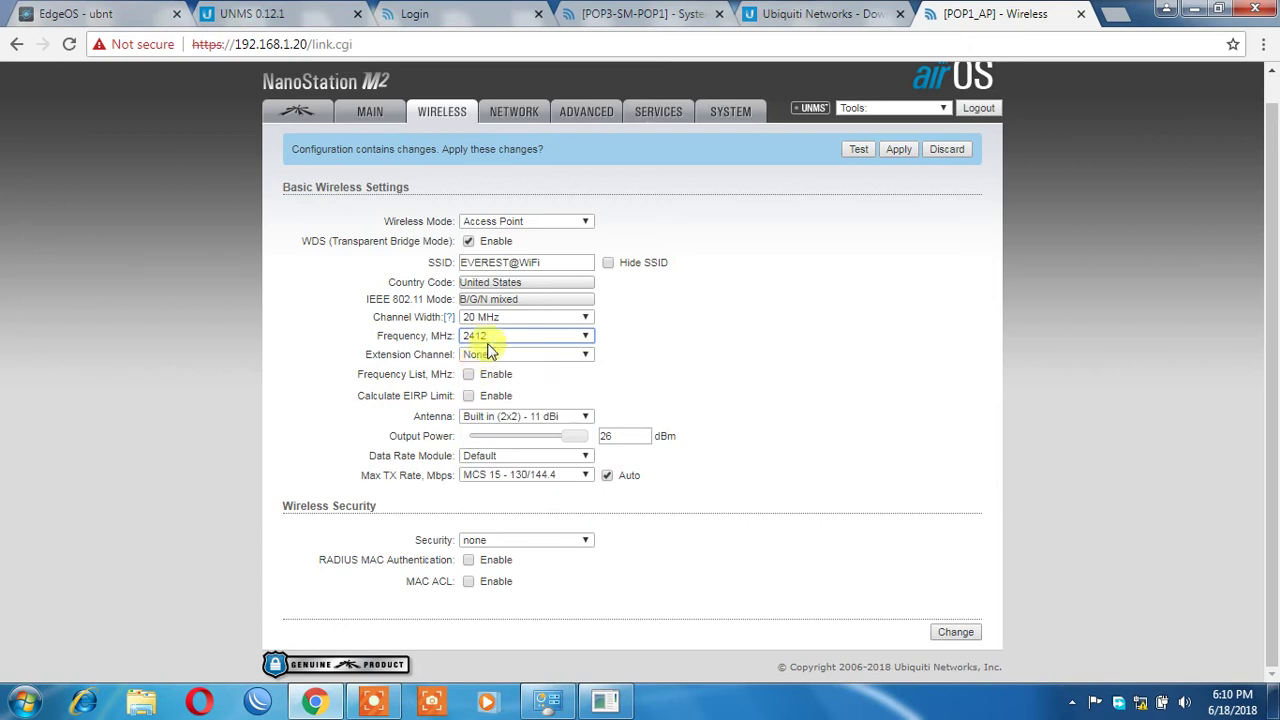
pyautogui.click(489, 338)
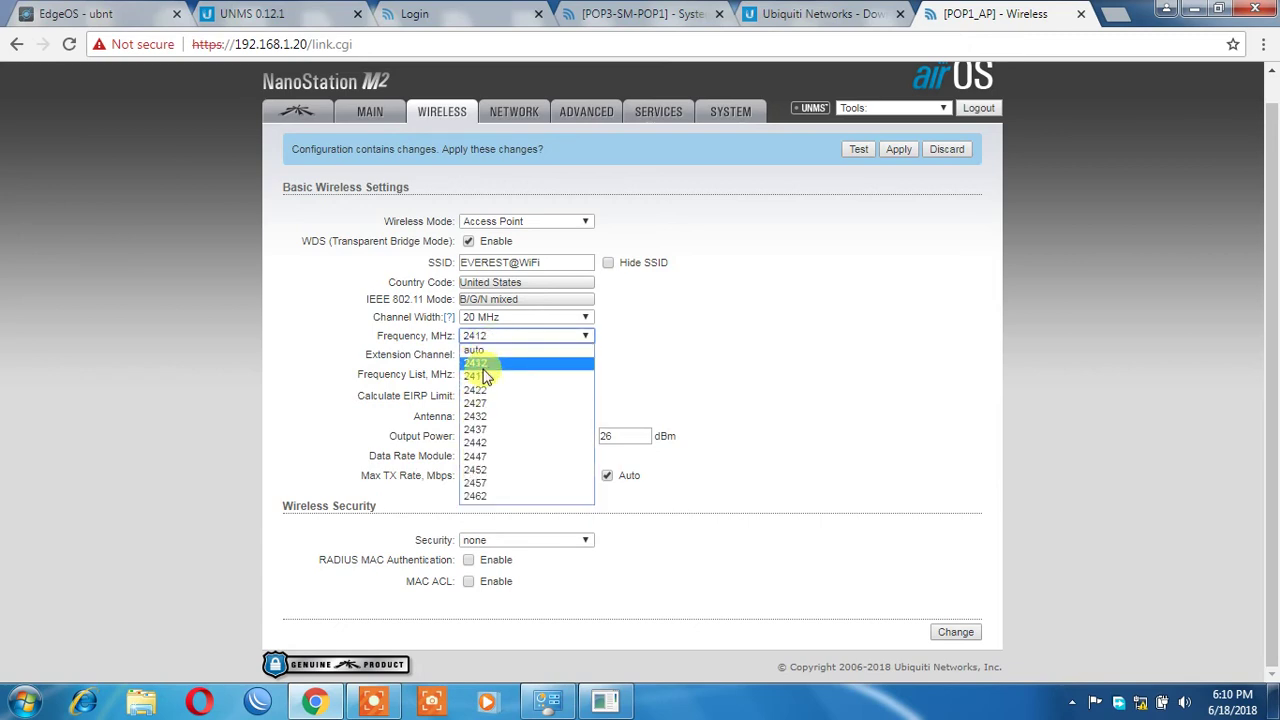
pyautogui.click(475, 496)
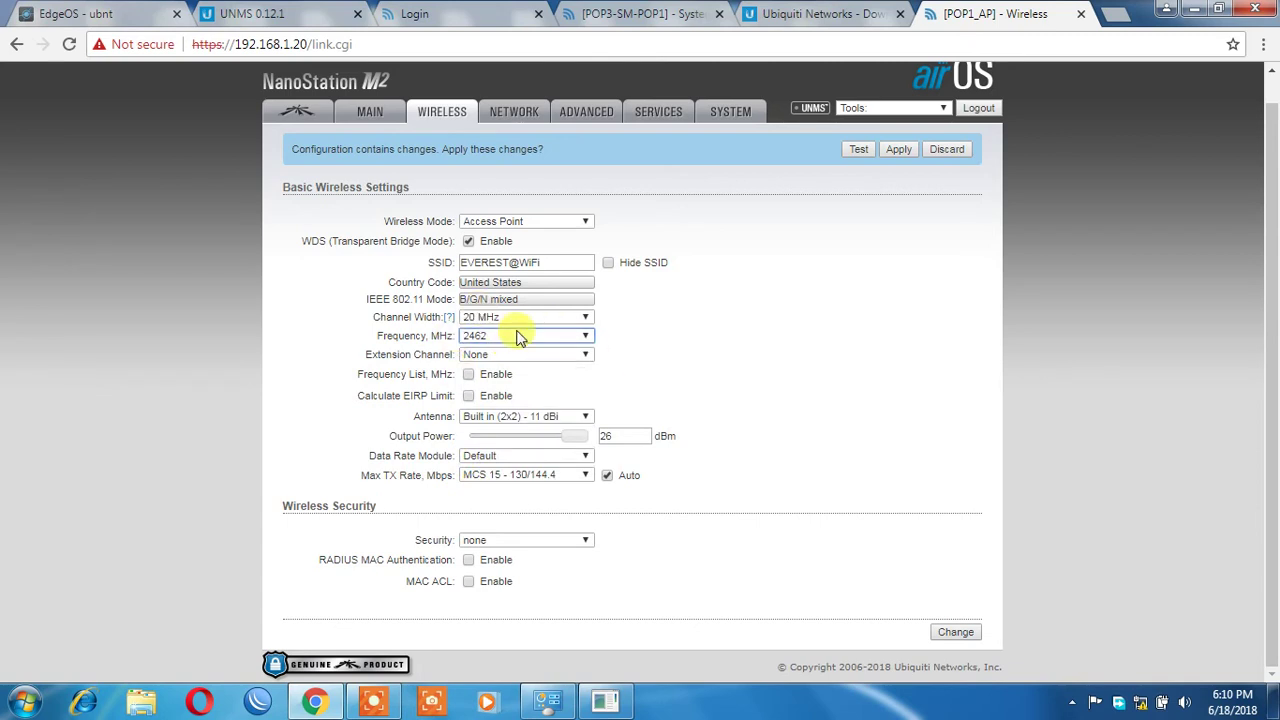
pyautogui.click(508, 338)
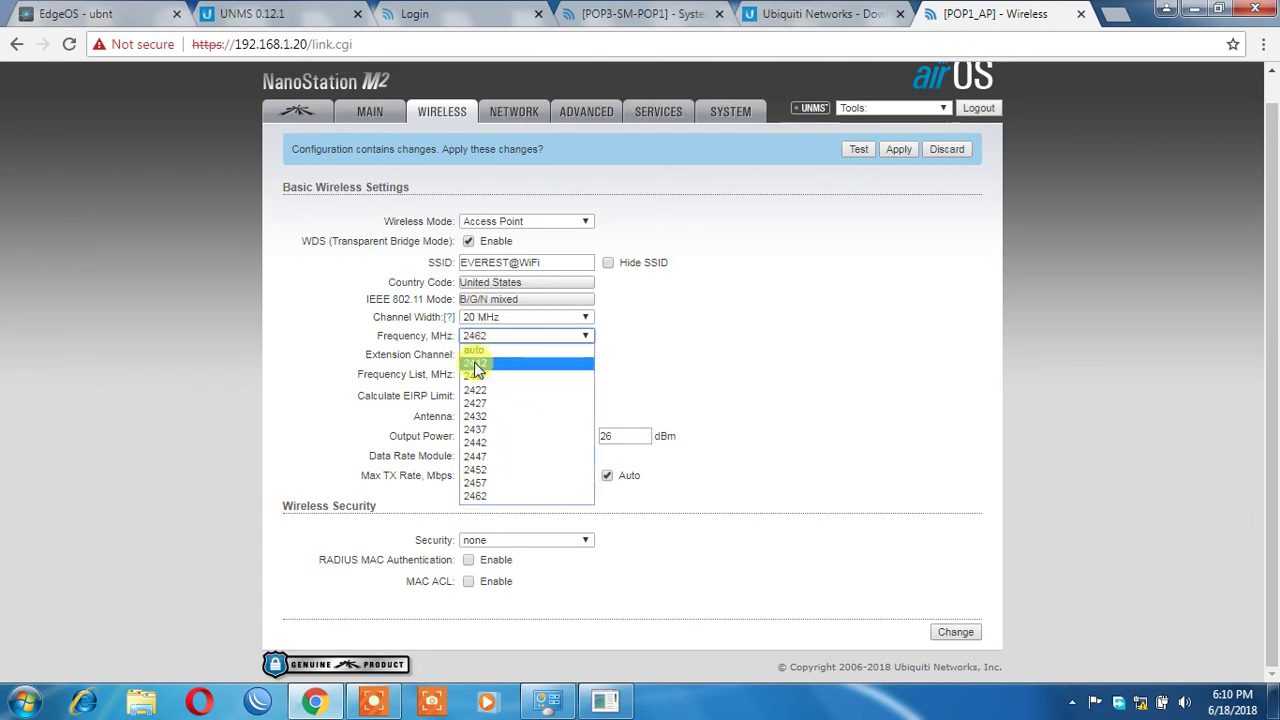
pyautogui.click(476, 497)
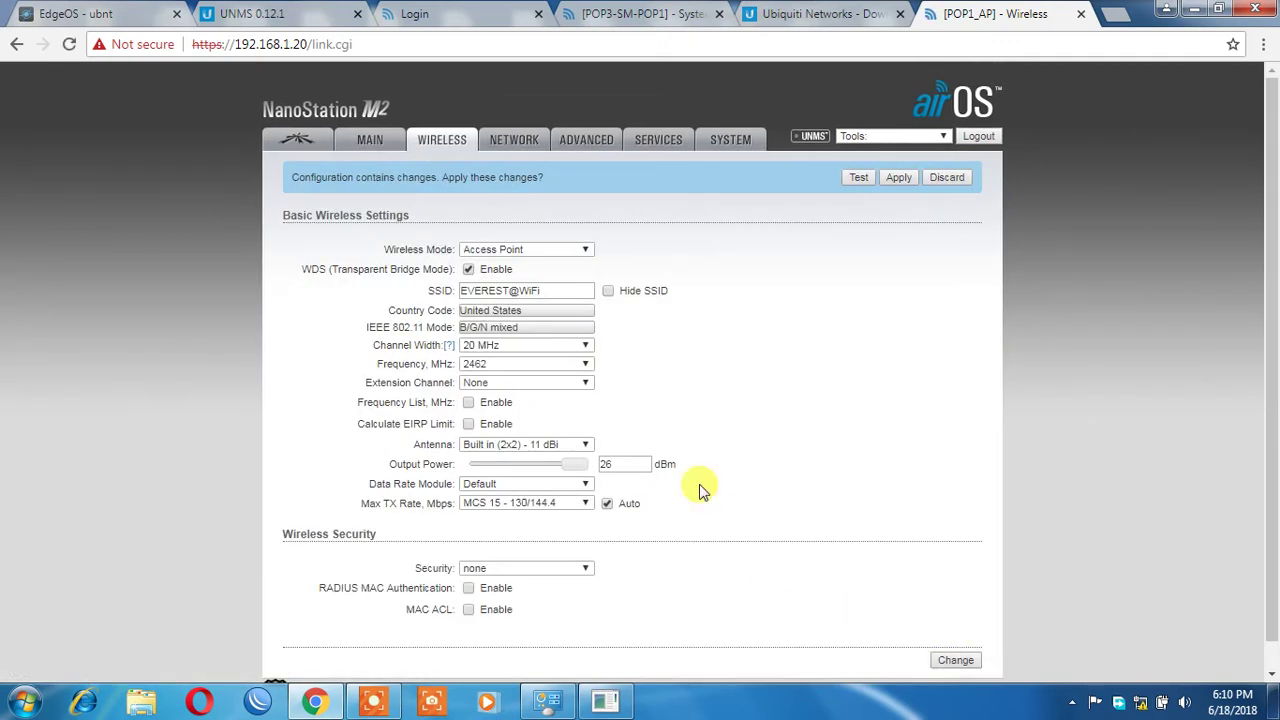
pyautogui.click(578, 296)
pyautogui.click(513, 142)
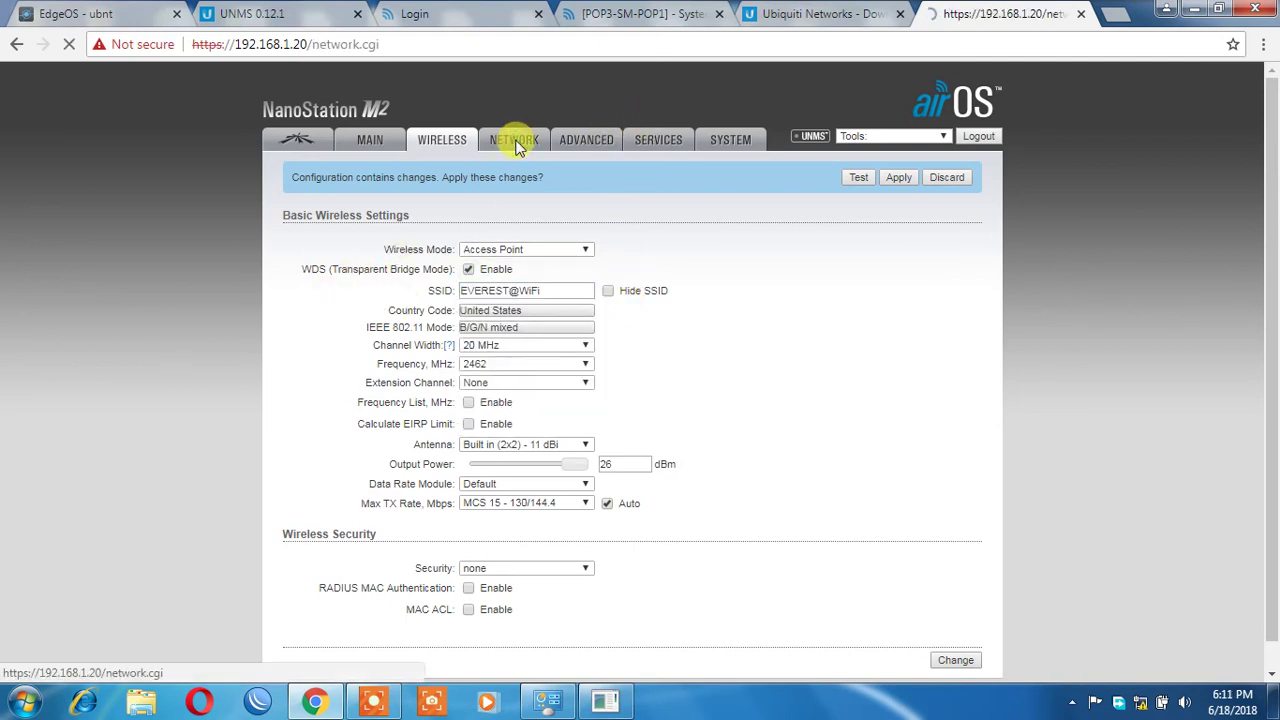
pyautogui.scroll(-3, 523, 286)
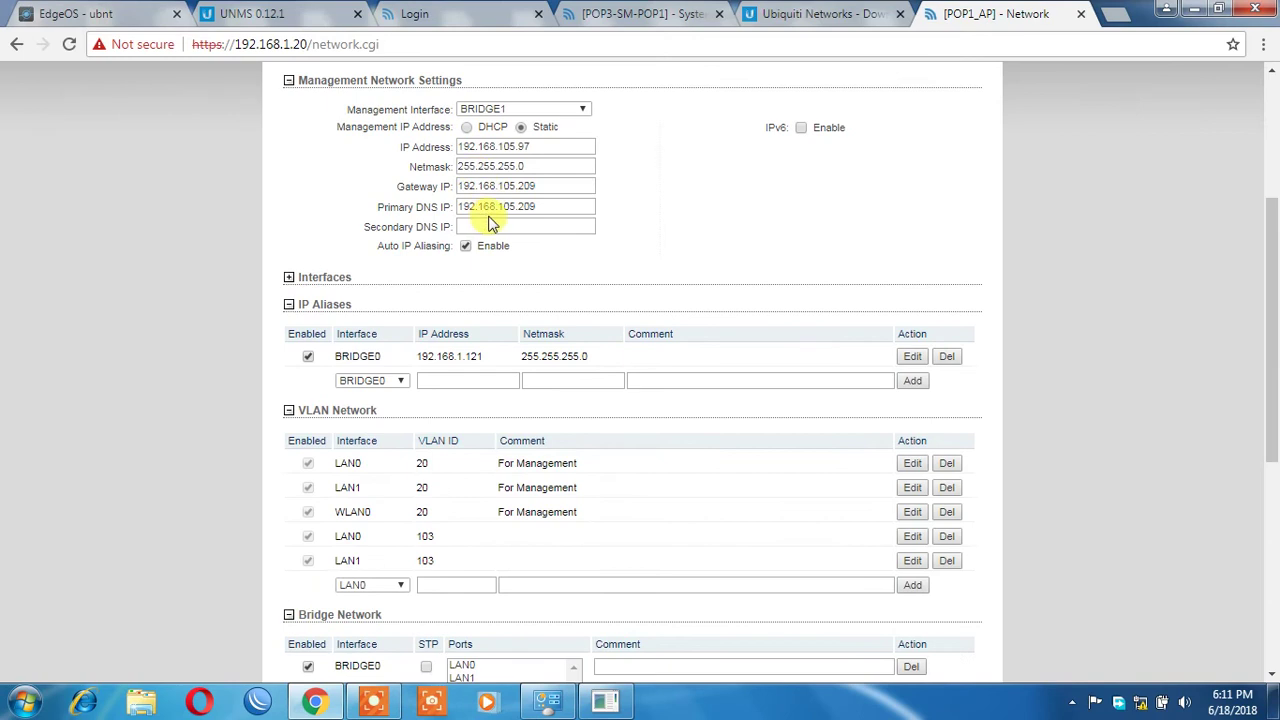
pyautogui.scroll(3, 460, 226)
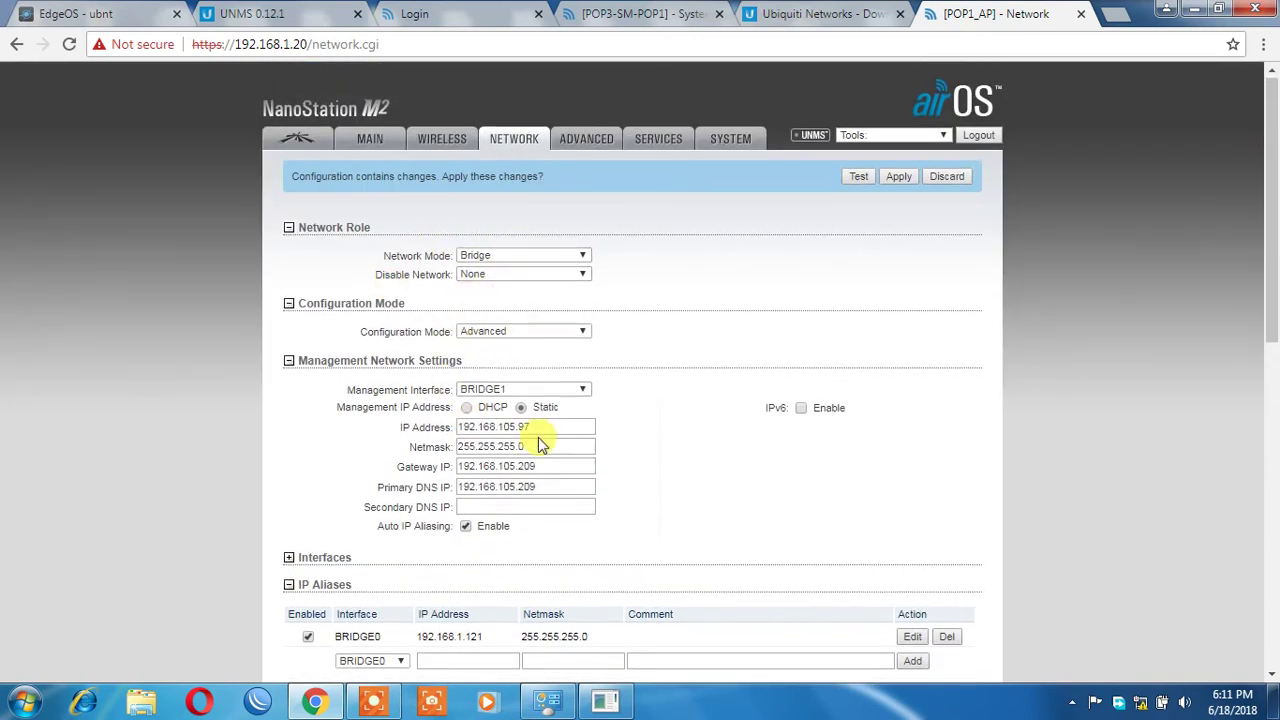
pyautogui.scroll(-3, 538, 437)
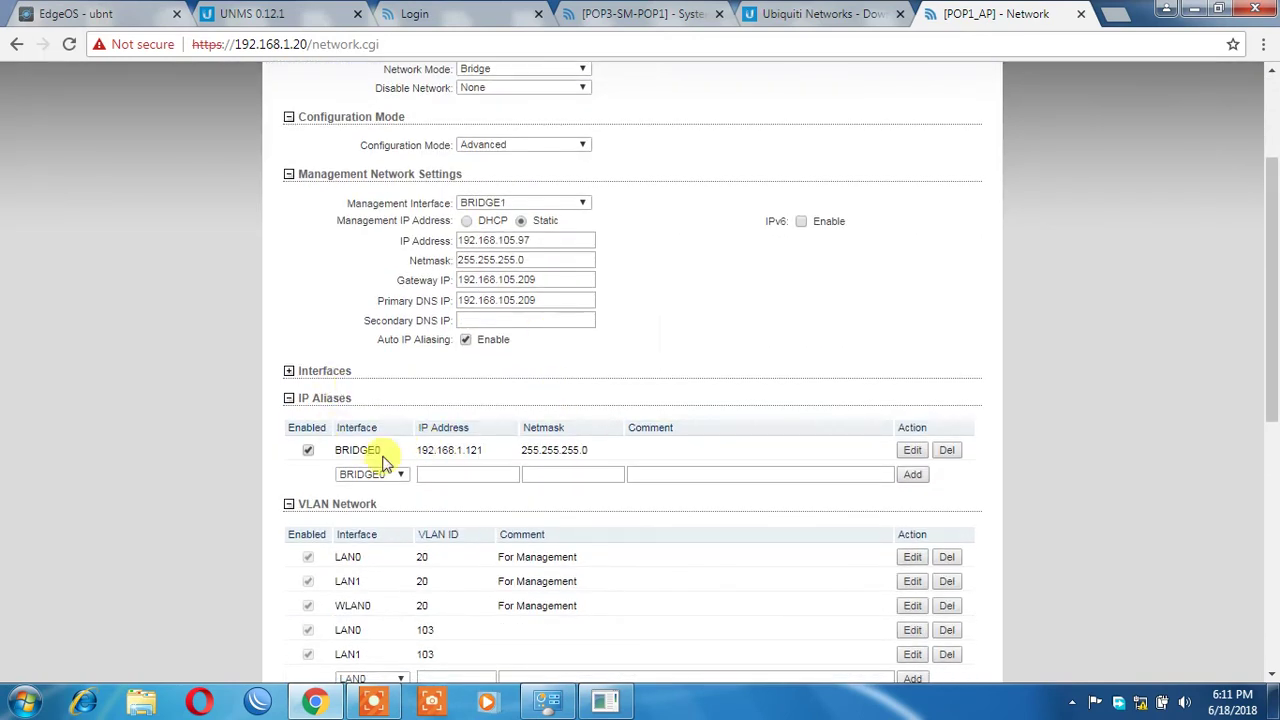
pyautogui.scroll(-1, 470, 442)
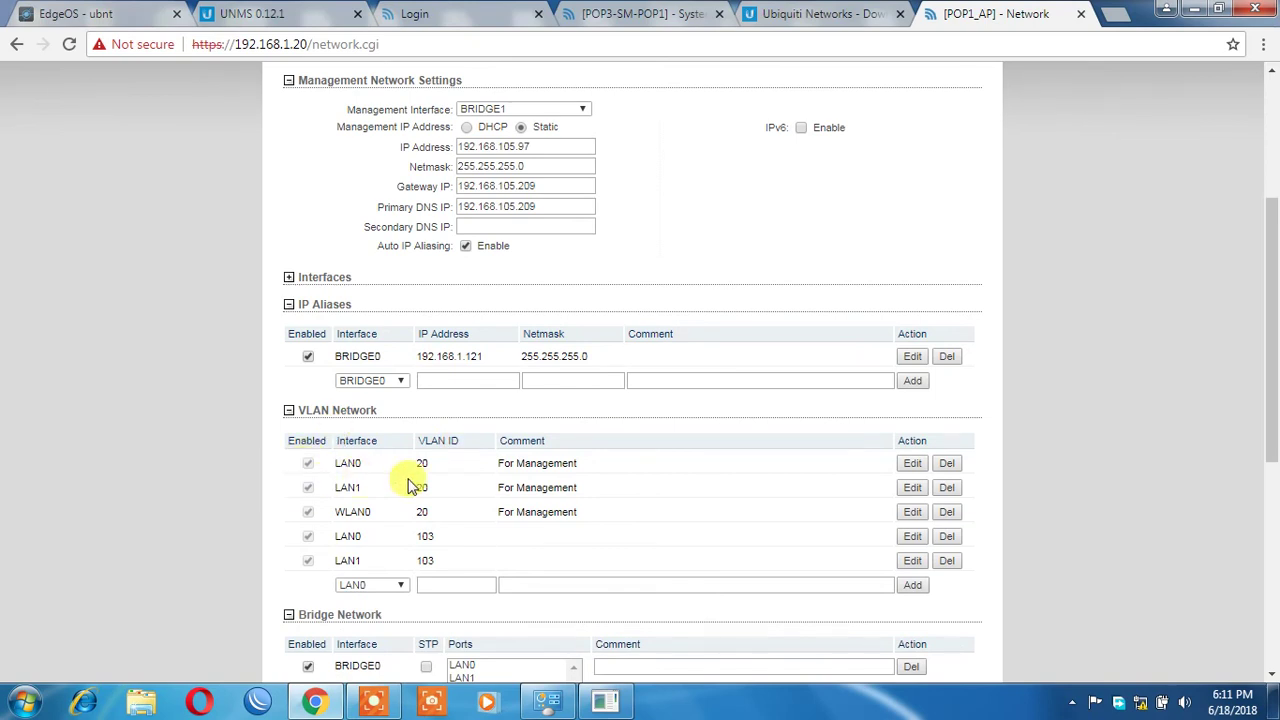
pyautogui.scroll(-1, 723, 477)
pyautogui.scroll(-2, 500, 490)
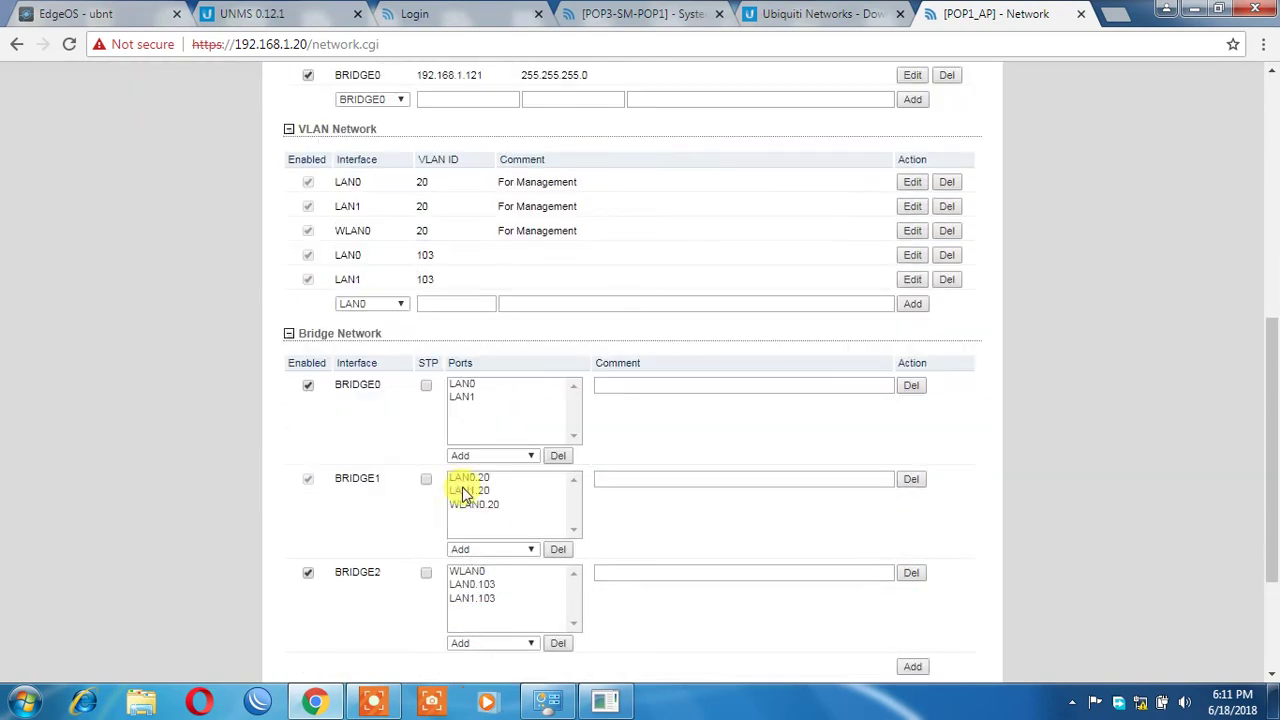
pyautogui.scroll(-1, 520, 425)
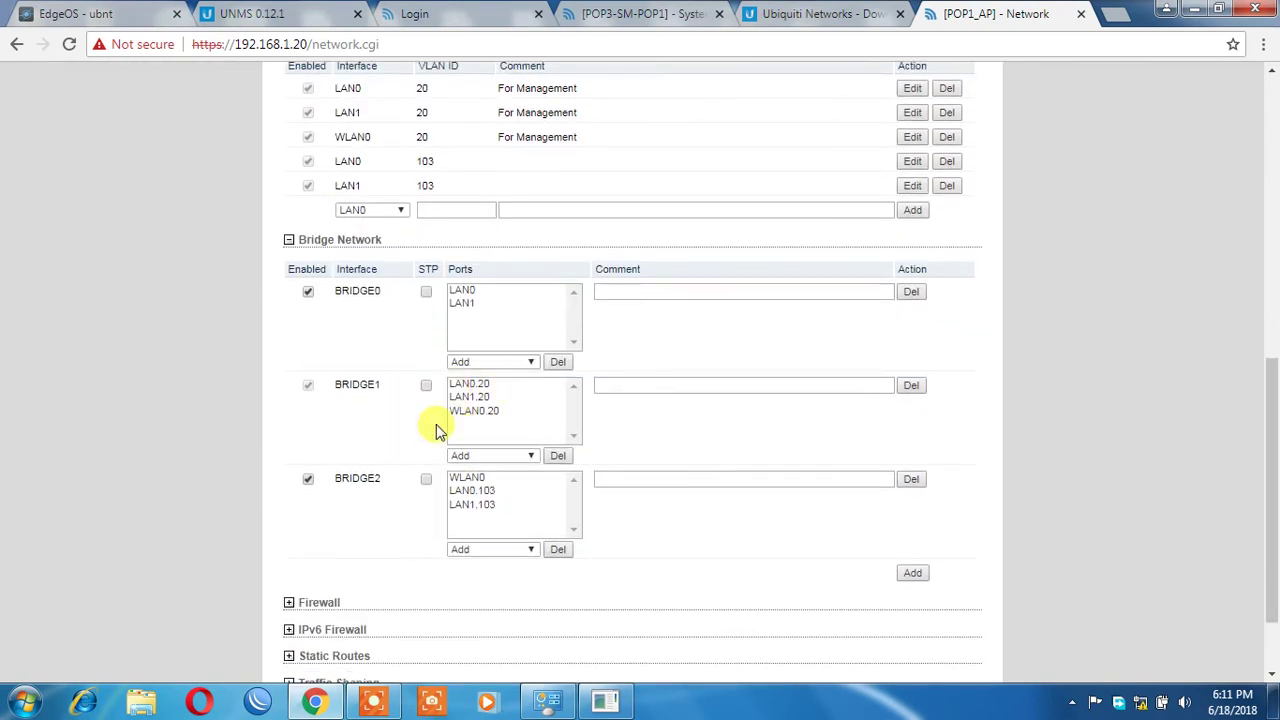
pyautogui.scroll(-1, 490, 430)
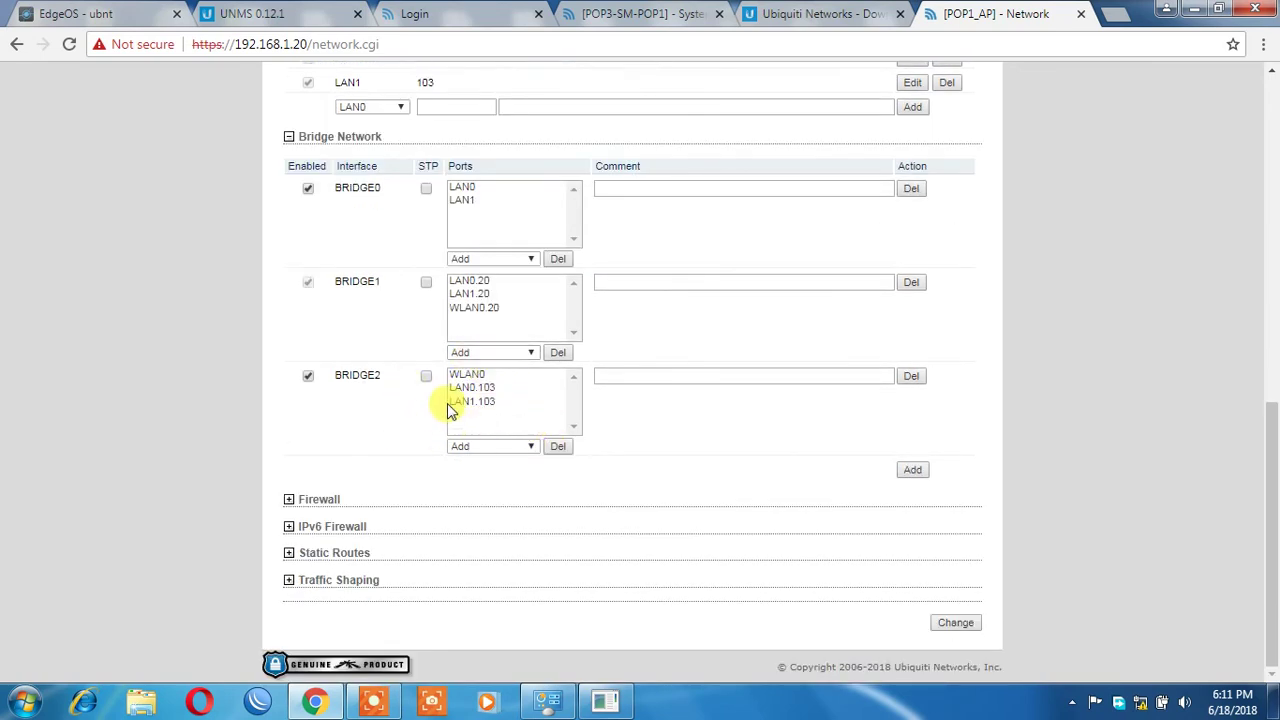
pyautogui.scroll(3, 650, 424)
pyautogui.scroll(5, 594, 157)
# Step: Disable Extra Reporting on the Advanced page and save the change
pyautogui.click(586, 131)
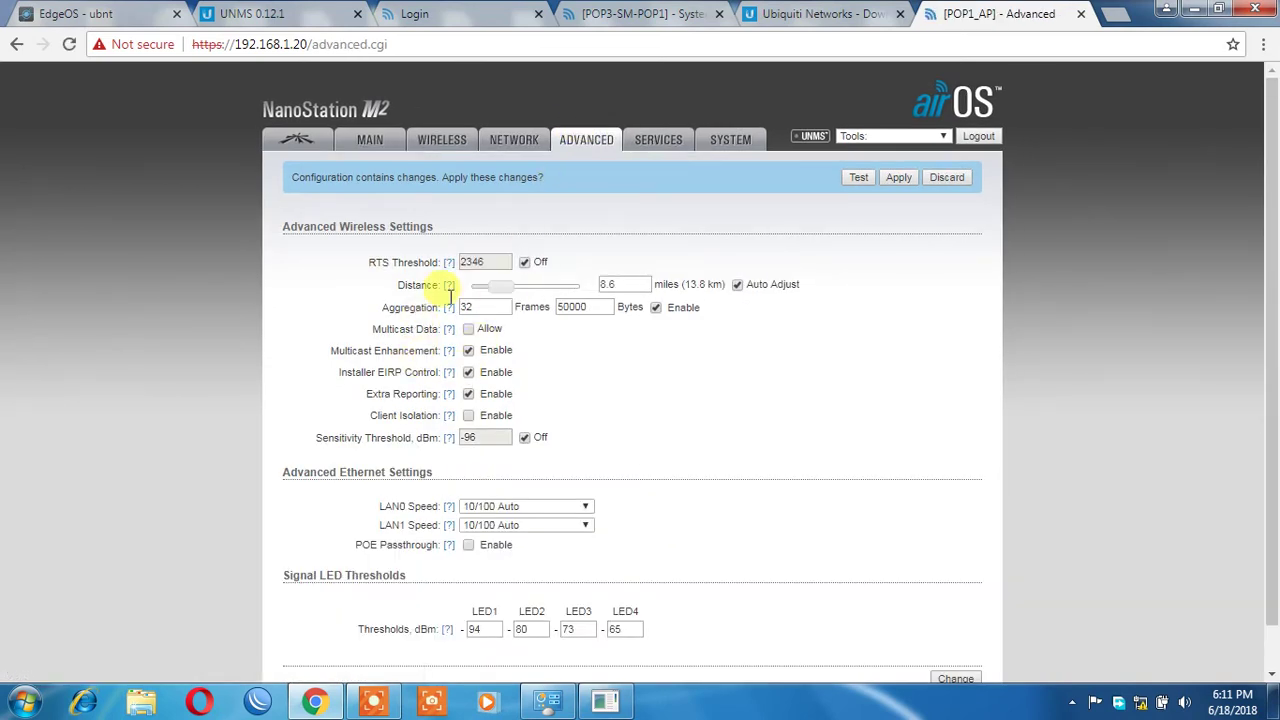
pyautogui.moveTo(376, 329); pyautogui.dragTo(476, 343)
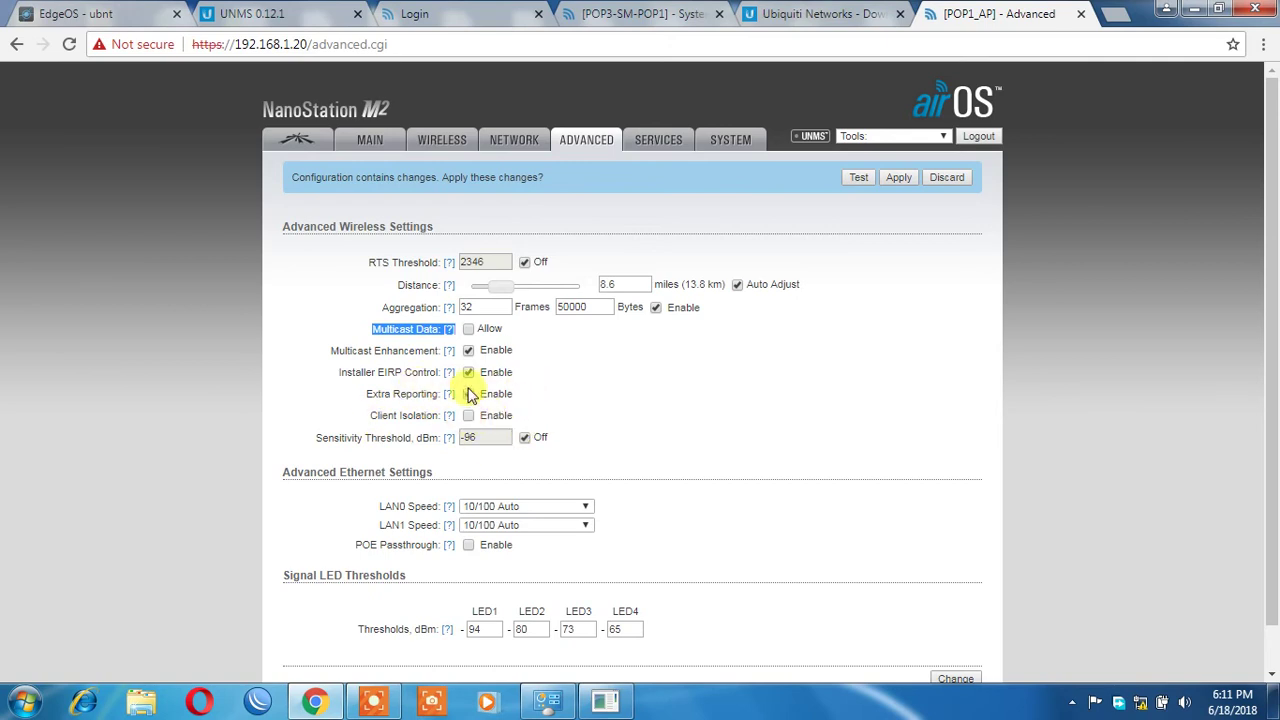
pyautogui.scroll(-1, 626, 397)
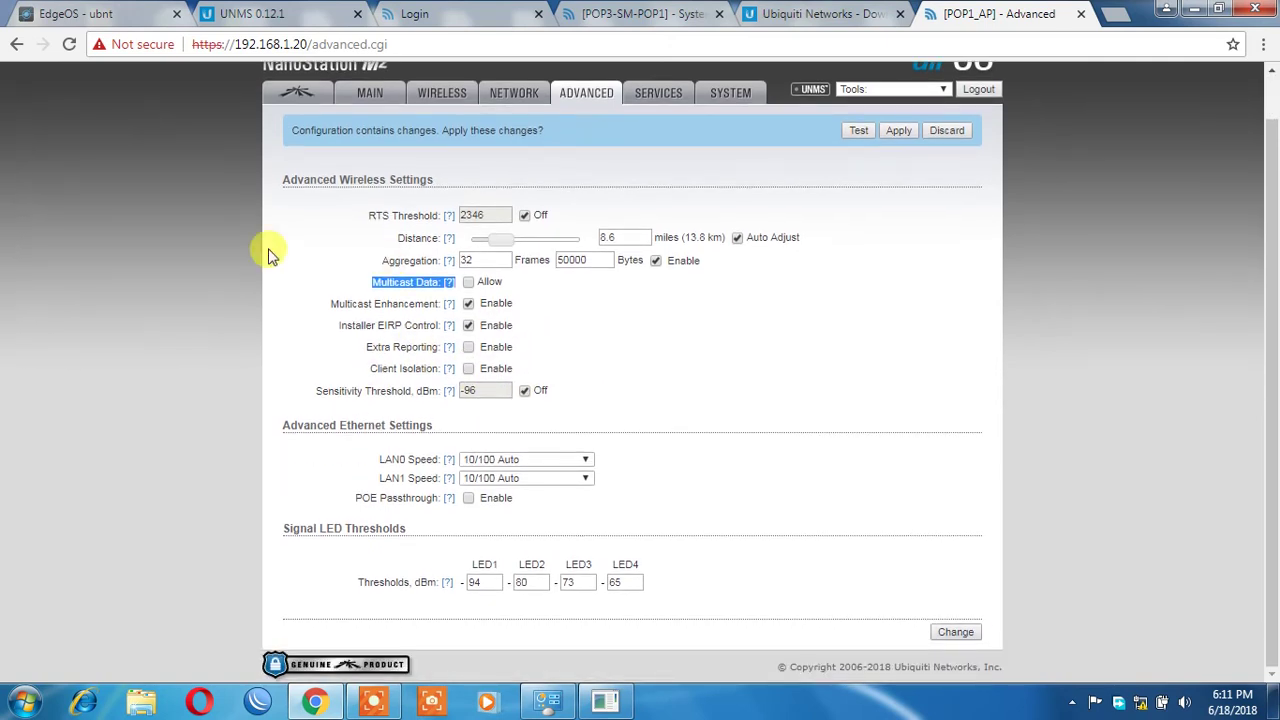
pyautogui.click(952, 630)
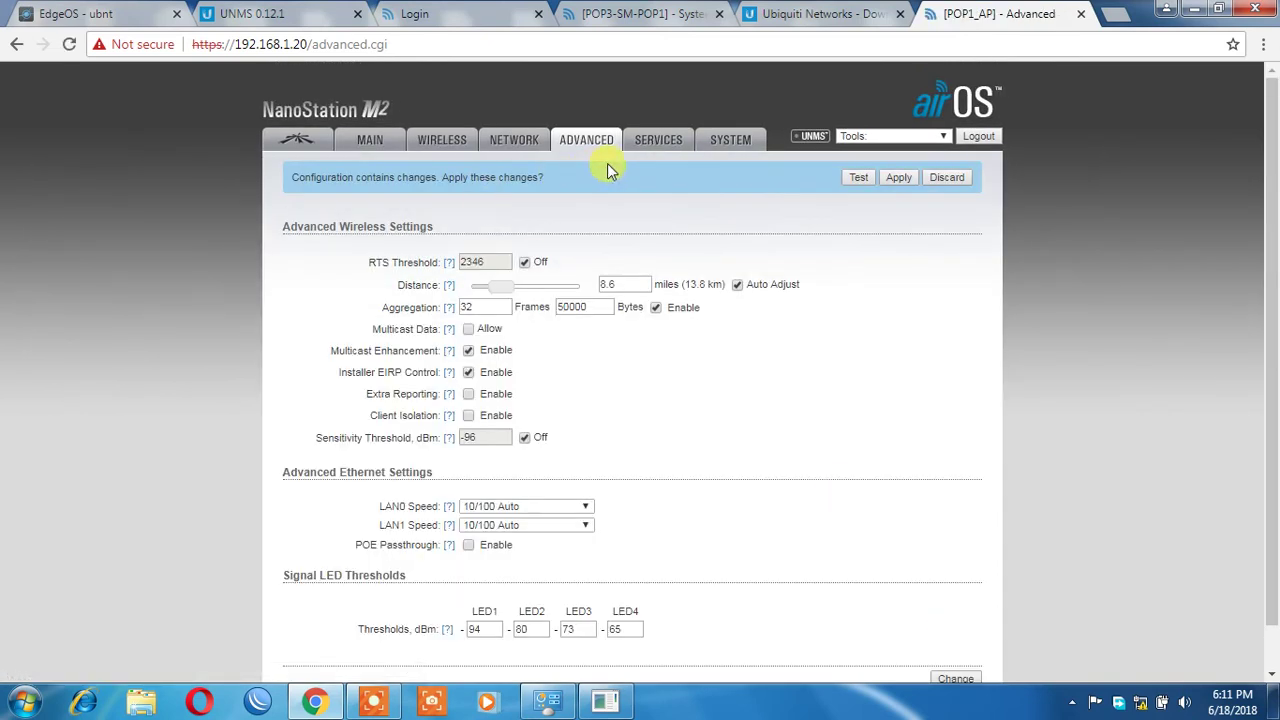
# Step: Switch to the System page showing firmware XM.v6.1.7 and device name POP1_AP
pyautogui.scroll(-3, 625, 300)
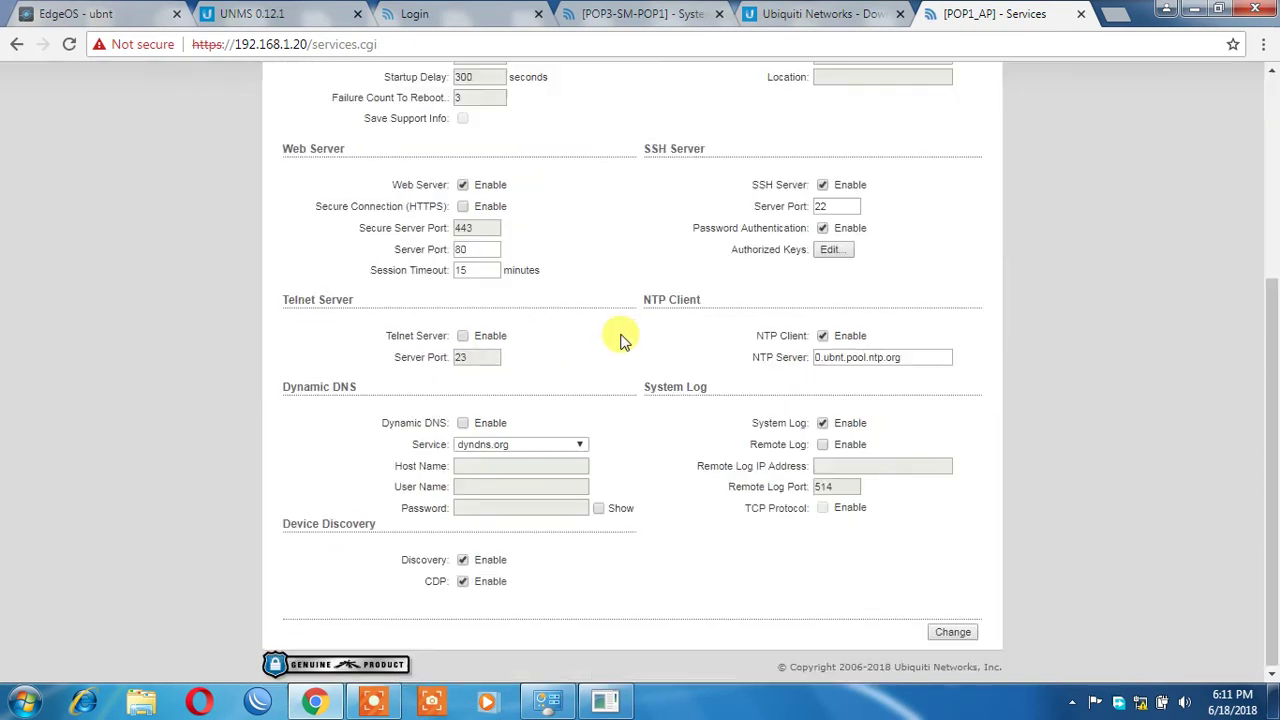
pyautogui.scroll(4, 608, 351)
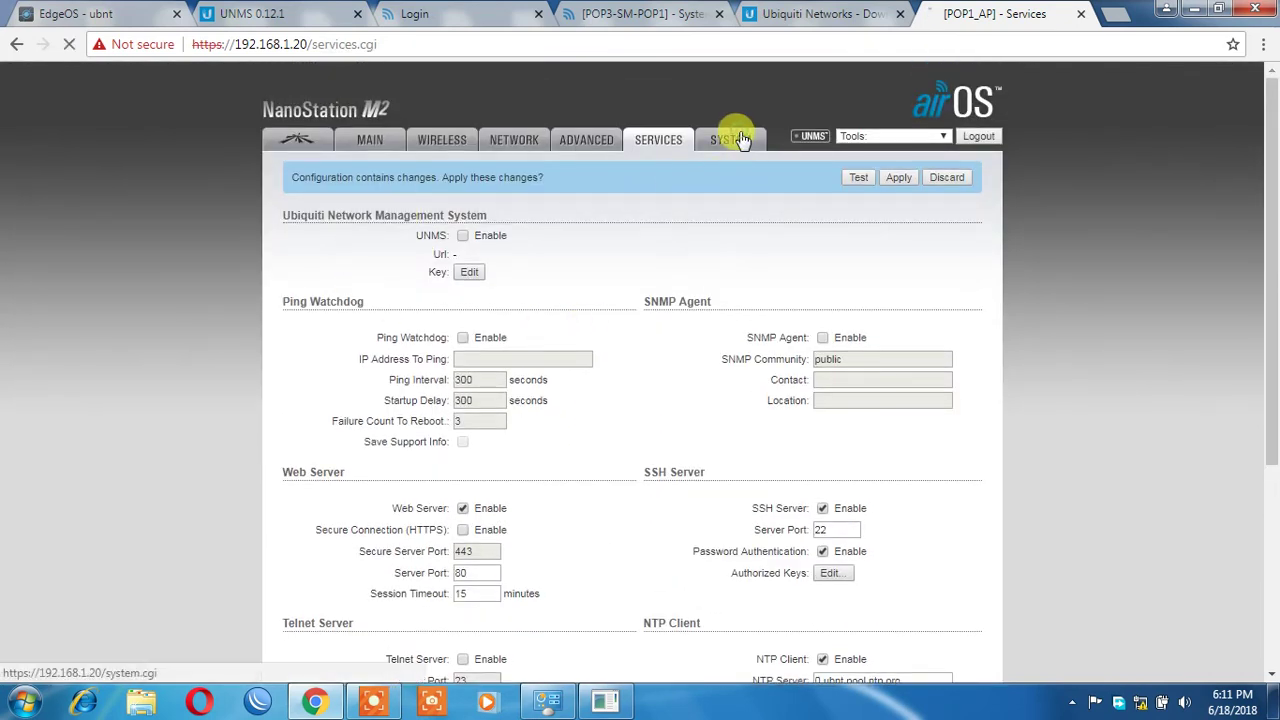
pyautogui.click(738, 140)
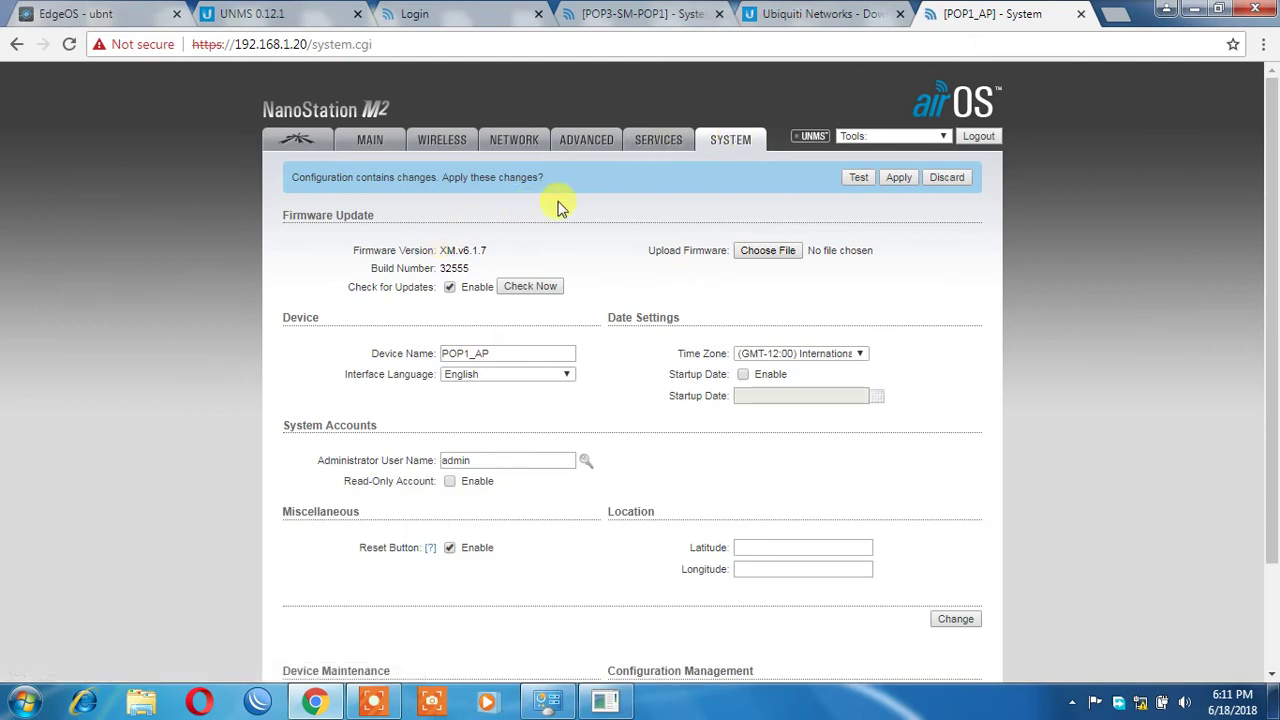
pyautogui.scroll(-3, 628, 262)
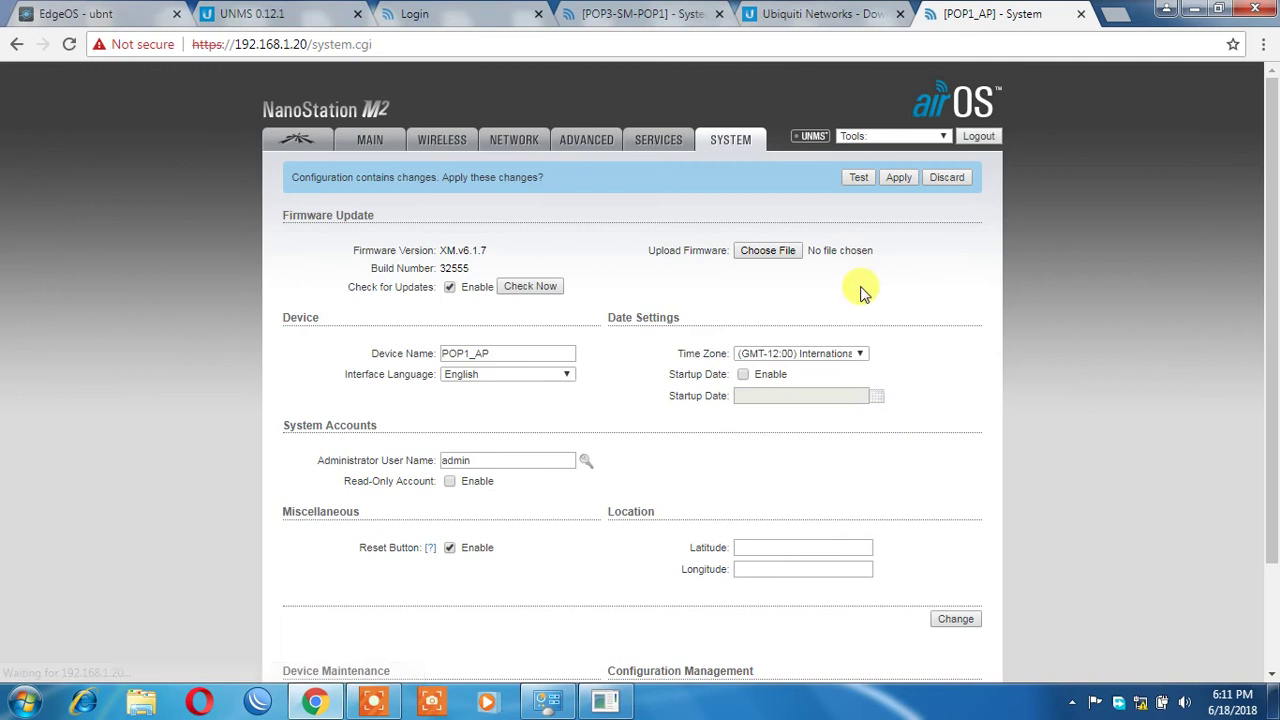
# Step: Apply the pending changes and run ping 192.168.1.121 from the Run box
pyautogui.click(900, 178)
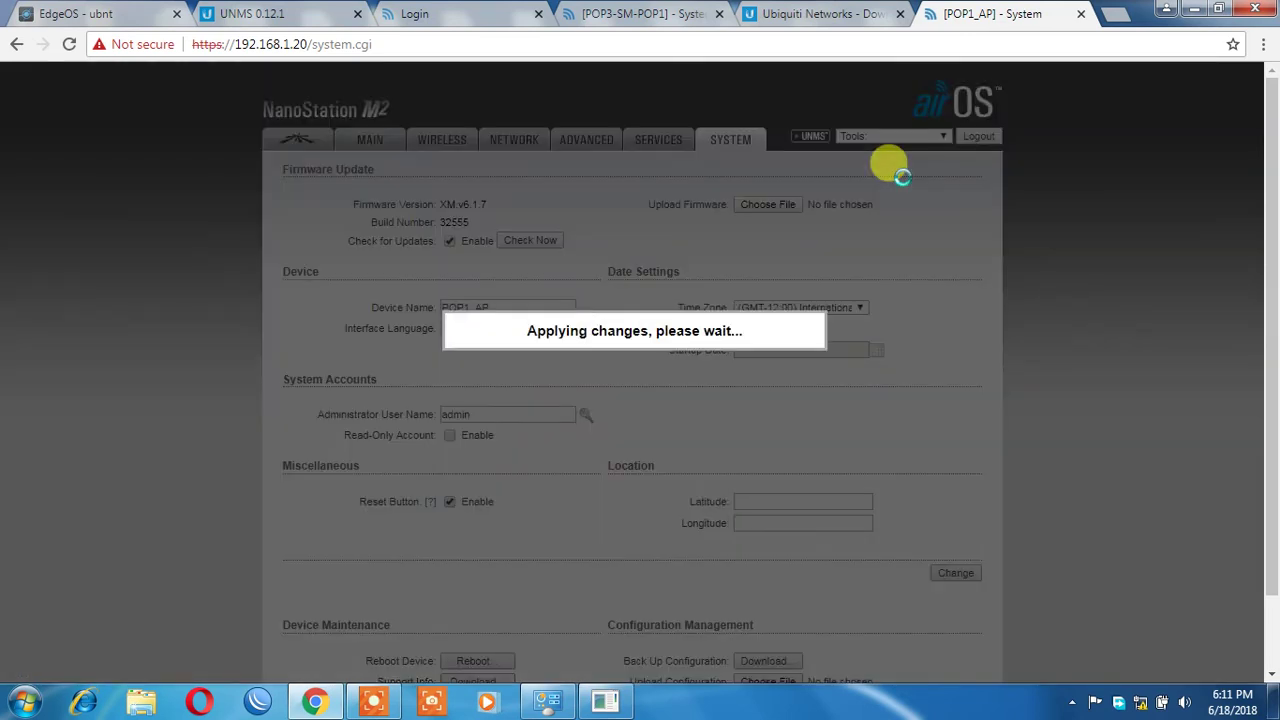
pyautogui.press('super+r')
pyautogui.press('End')
pyautogui.press('BackSpace')
pyautogui.press('BackSpace')
pyautogui.press('BackSpace')
pyautogui.press('BackSpace')
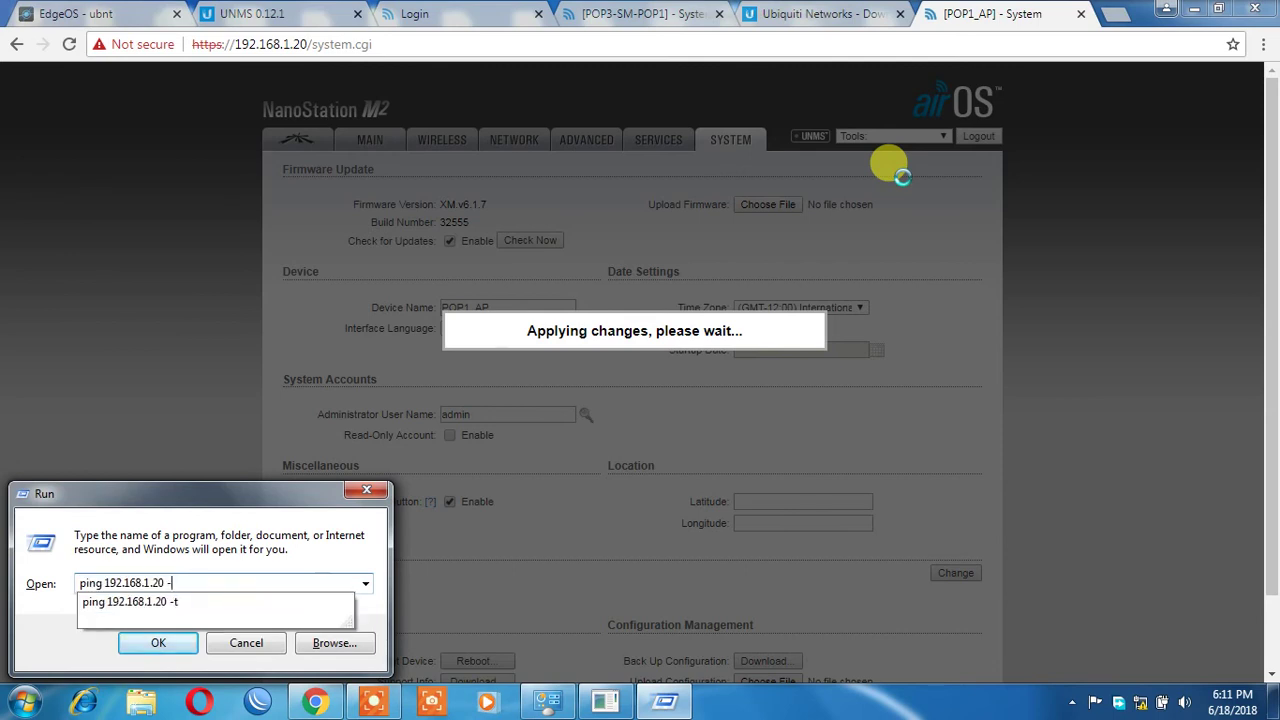
pyautogui.write('121')
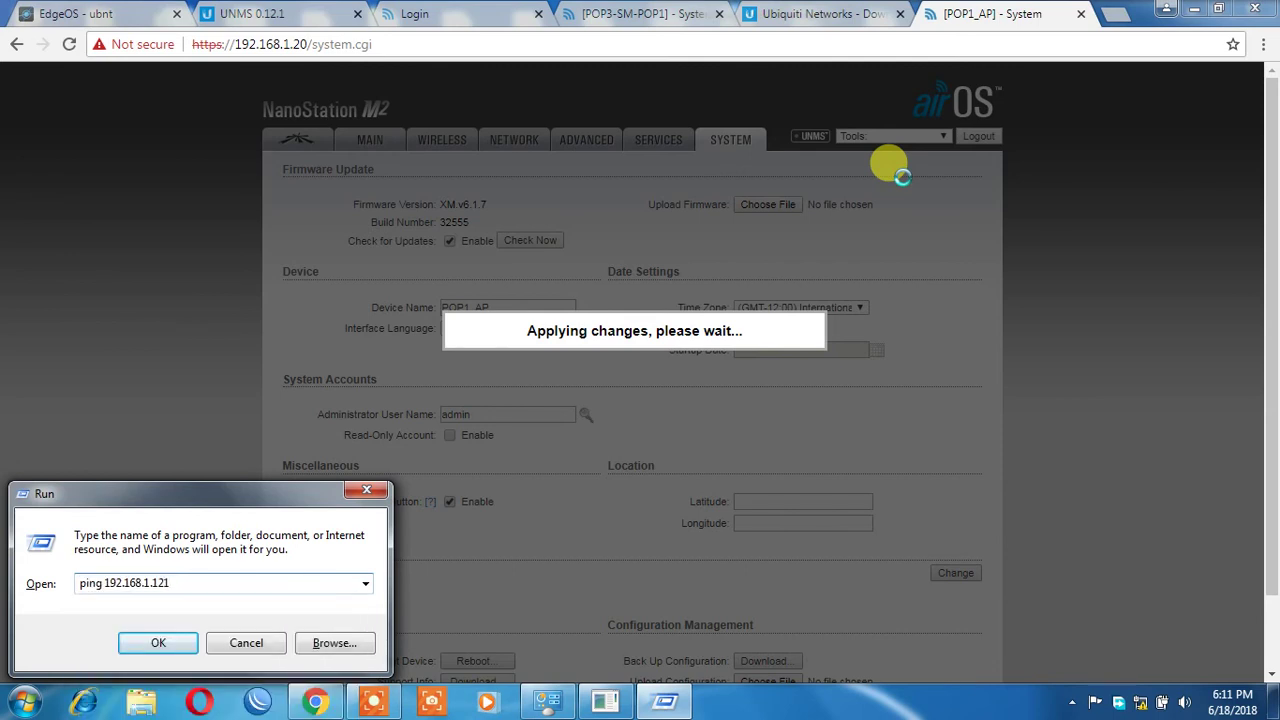
pyautogui.press('Return')
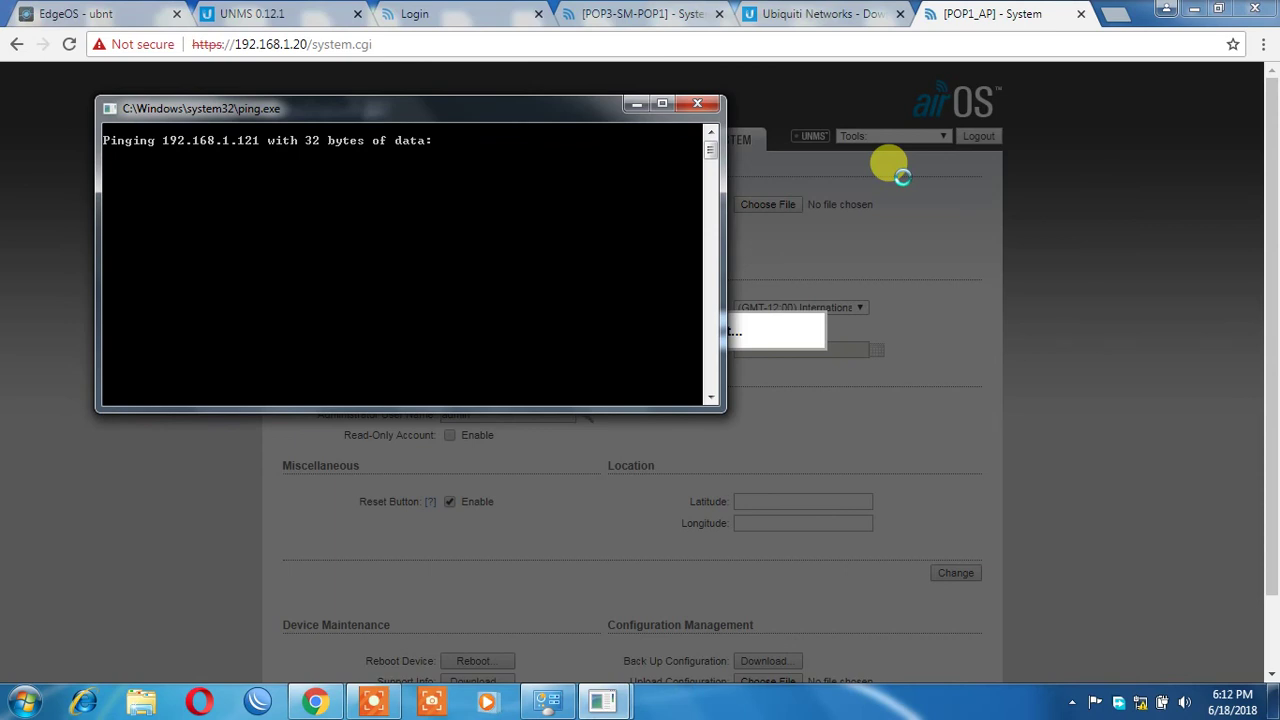
pyautogui.moveTo(277, 112); pyautogui.dragTo(472, 150)
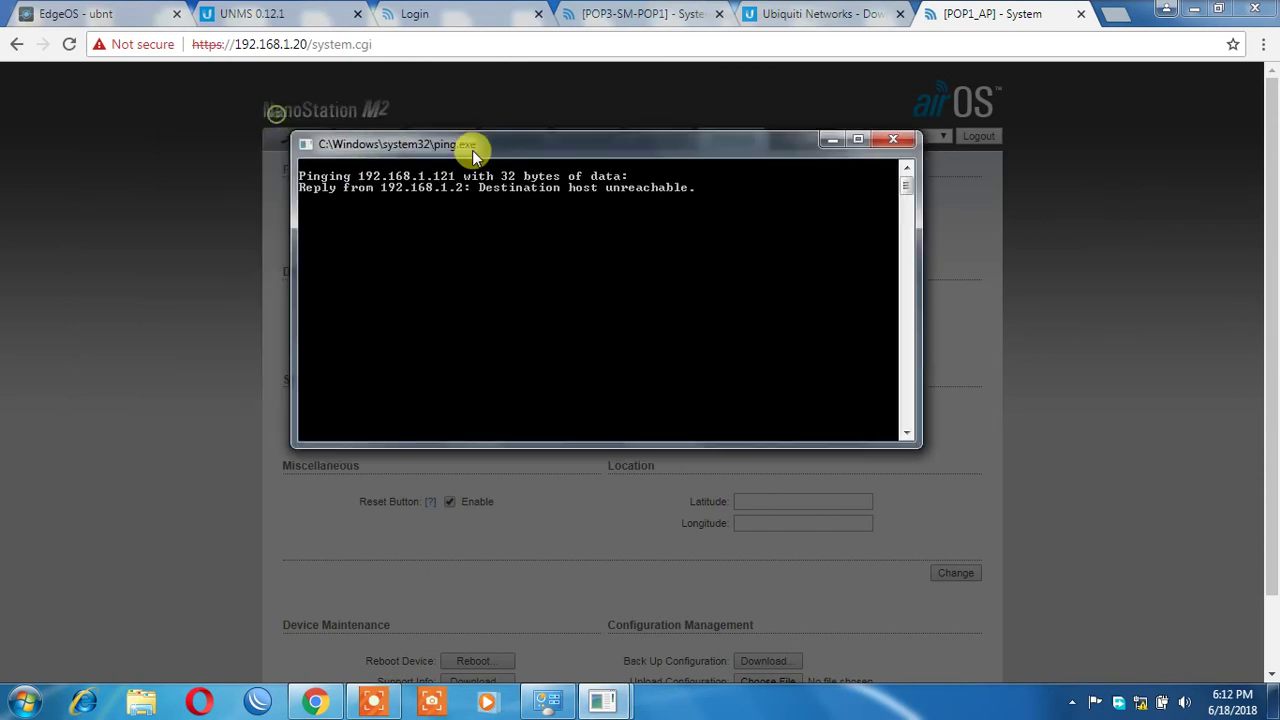
# Step: Check which wireless network the PC is connected to from the taskbar tray
pyautogui.click(1142, 704)
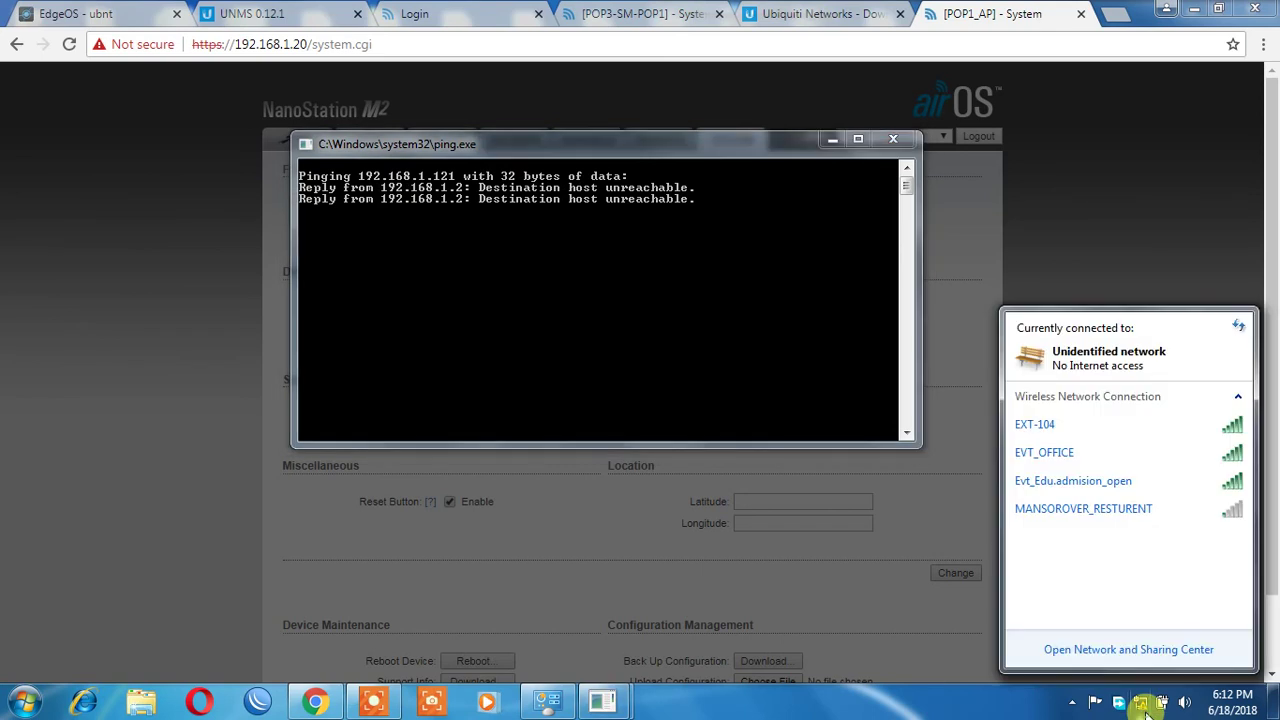
pyautogui.moveTo(1048, 425)
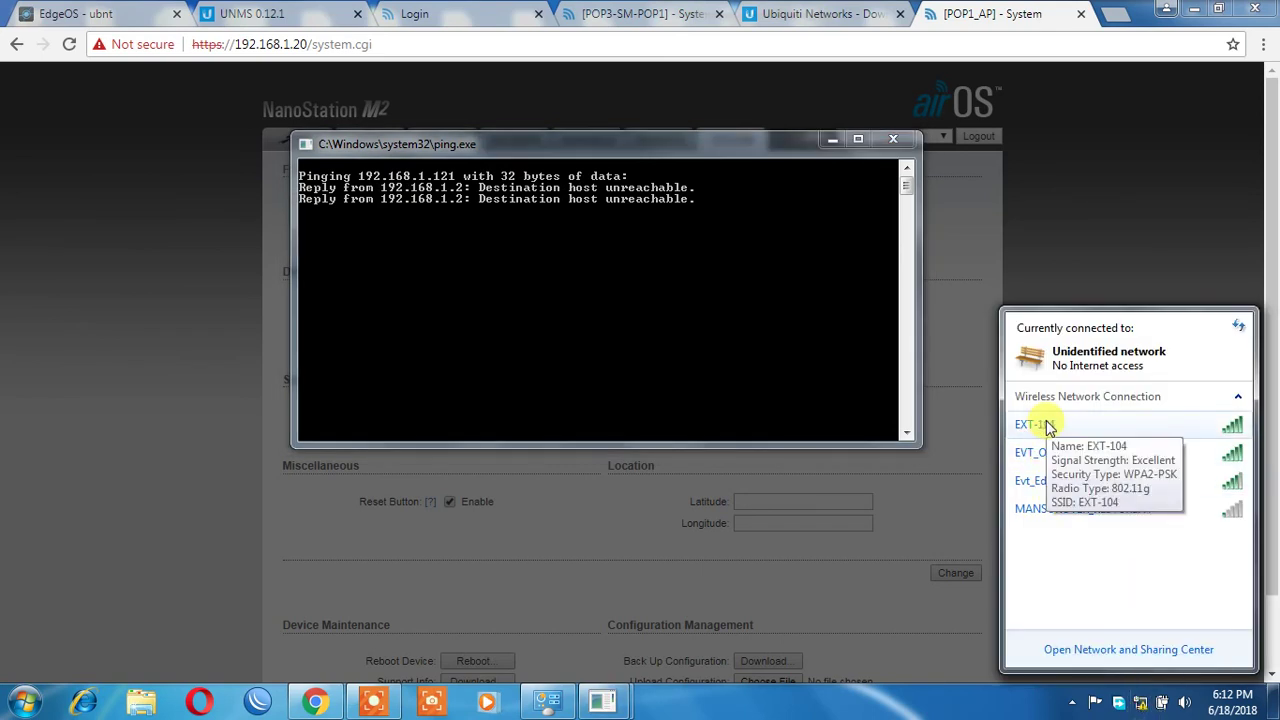
pyautogui.click(395, 705)
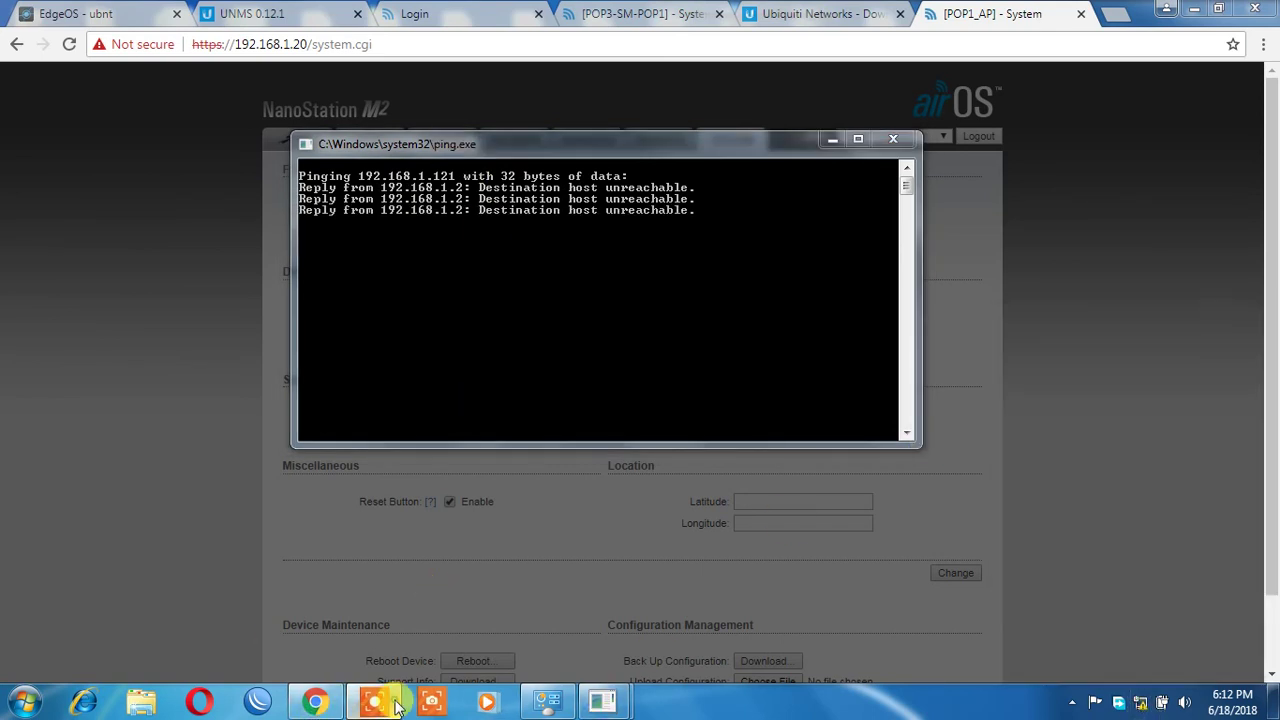
pyautogui.click(397, 705)
pyautogui.click(663, 675)
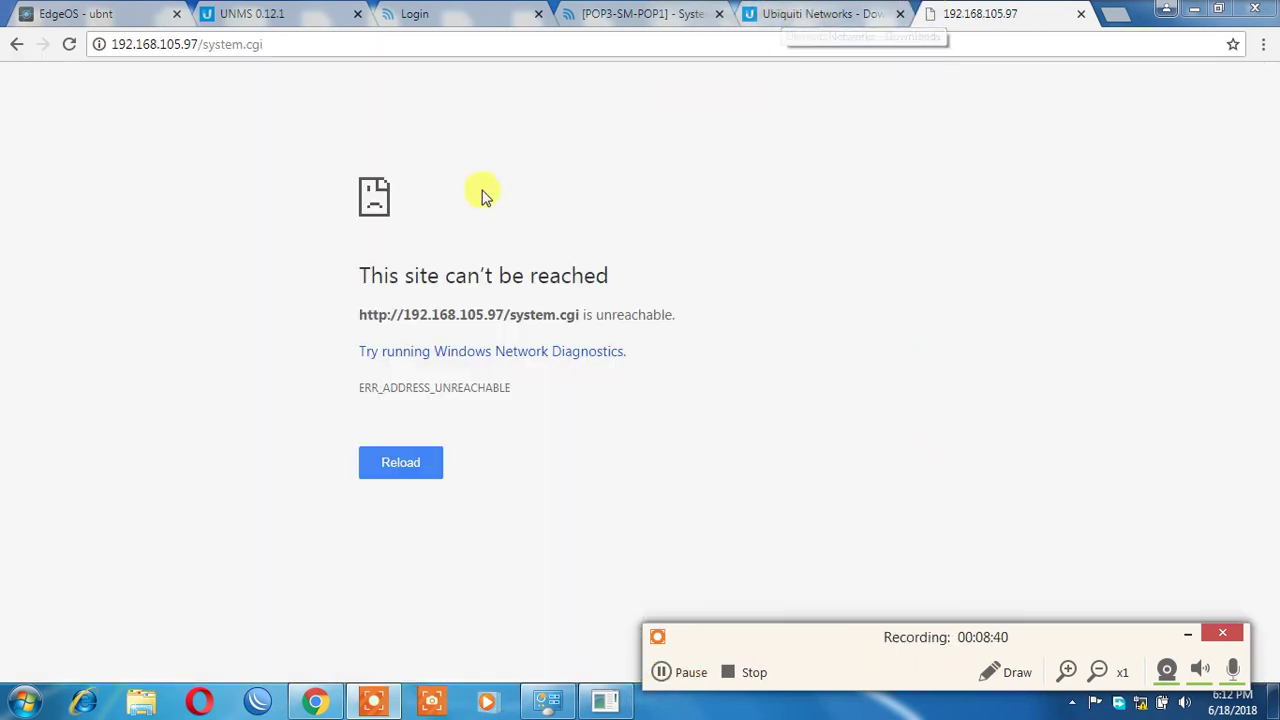
# Step: Close the old ping window and rerun ping 192.168.1.121 from the Run box
pyautogui.click(279, 49)
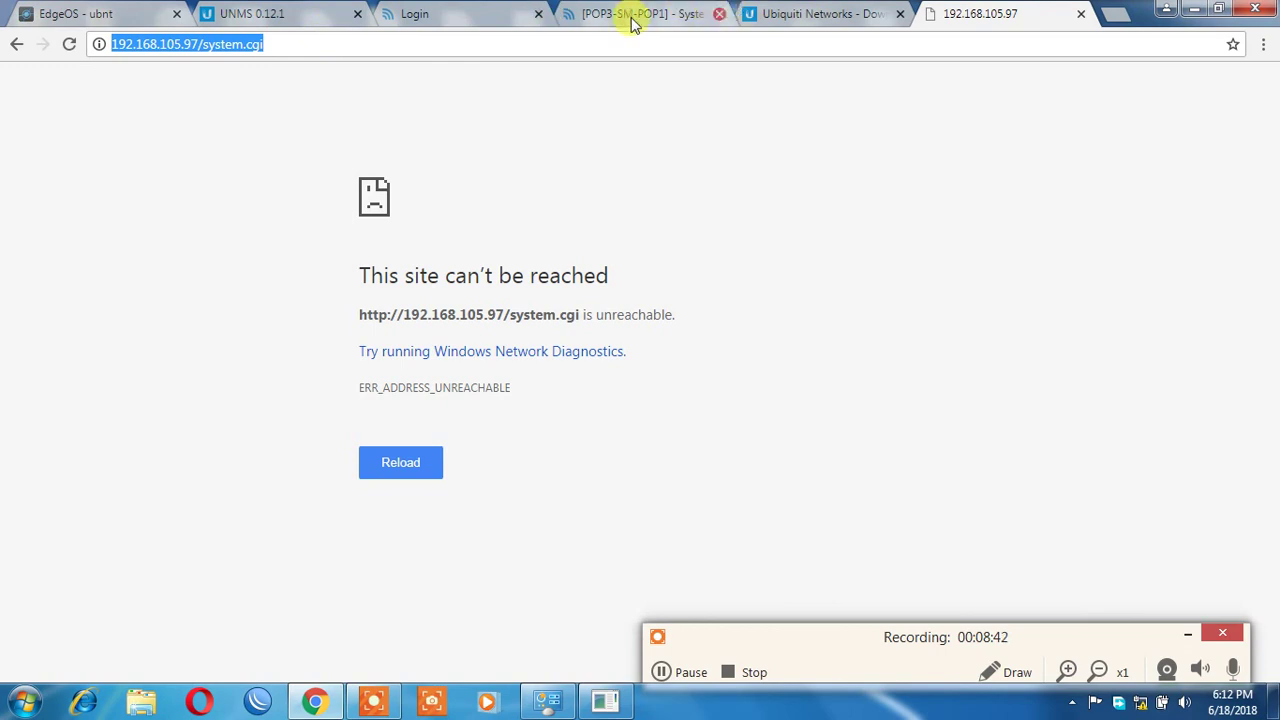
pyautogui.write('192')
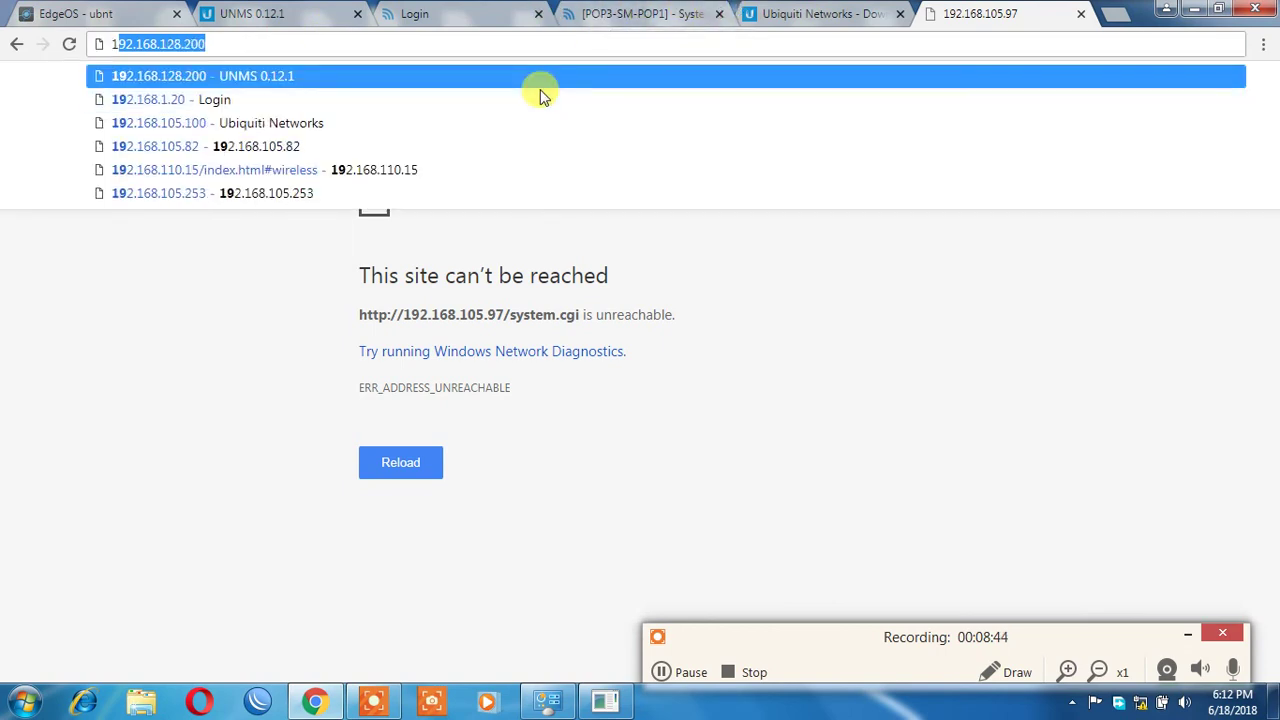
pyautogui.click(607, 704)
pyautogui.press('super+r')
pyautogui.press('End')
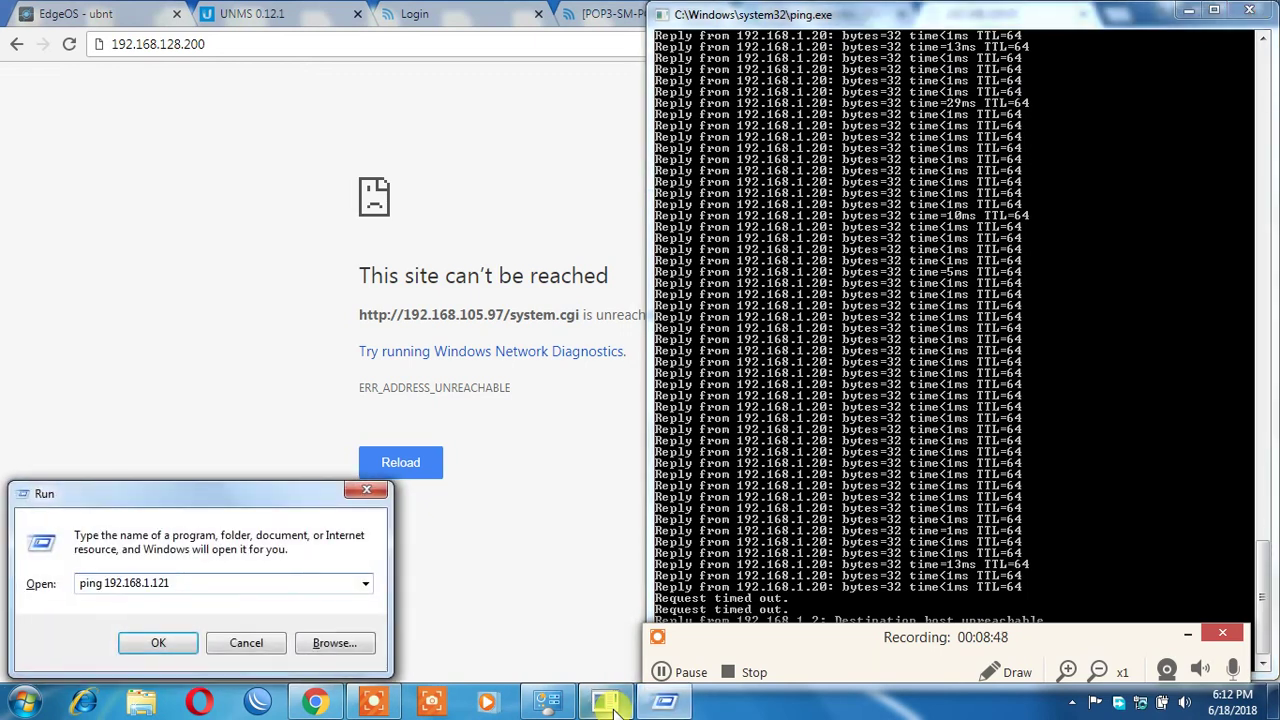
pyautogui.click(1253, 22)
pyautogui.click(182, 582)
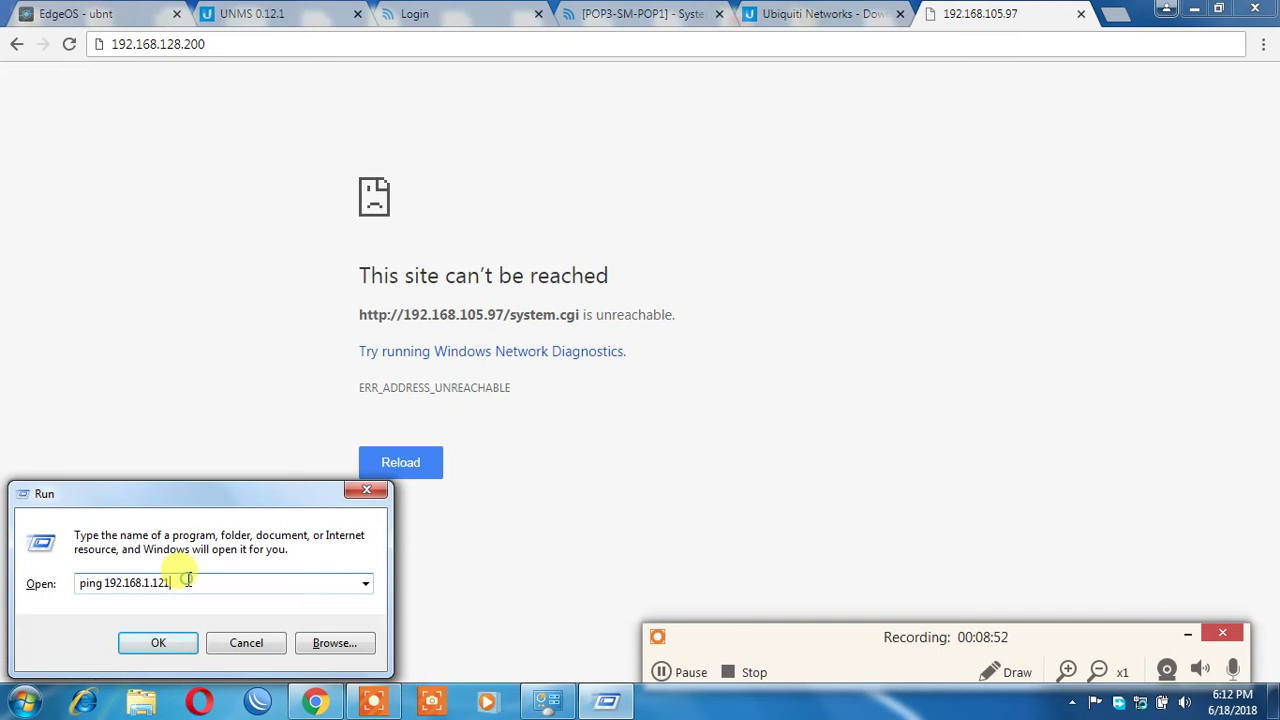
pyautogui.click(158, 643)
# Step: Edit Chrome's address bar to read 192.168.1.121
pyautogui.click(243, 40)
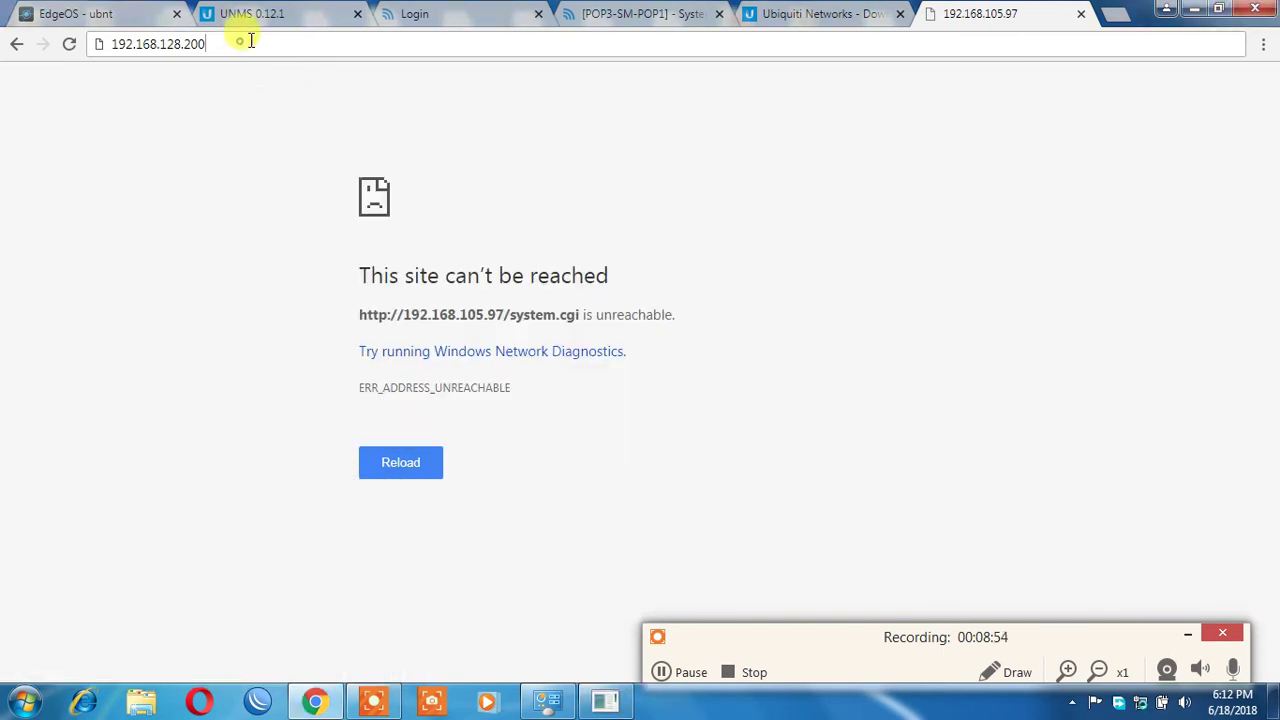
pyautogui.click(284, 38)
pyautogui.press('BackSpace')
pyautogui.press('BackSpace')
pyautogui.press('BackSpace')
pyautogui.press('BackSpace')
pyautogui.press('BackSpace')
pyautogui.press('BackSpace')
pyautogui.write('.1')
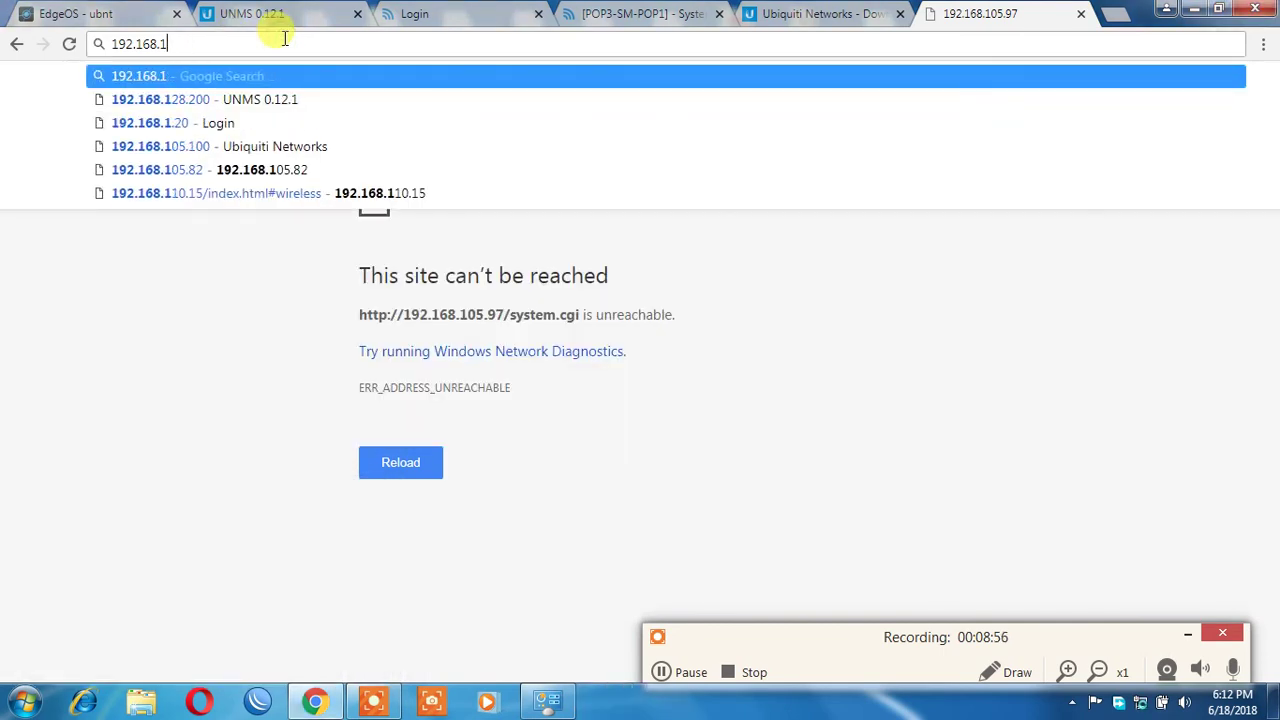
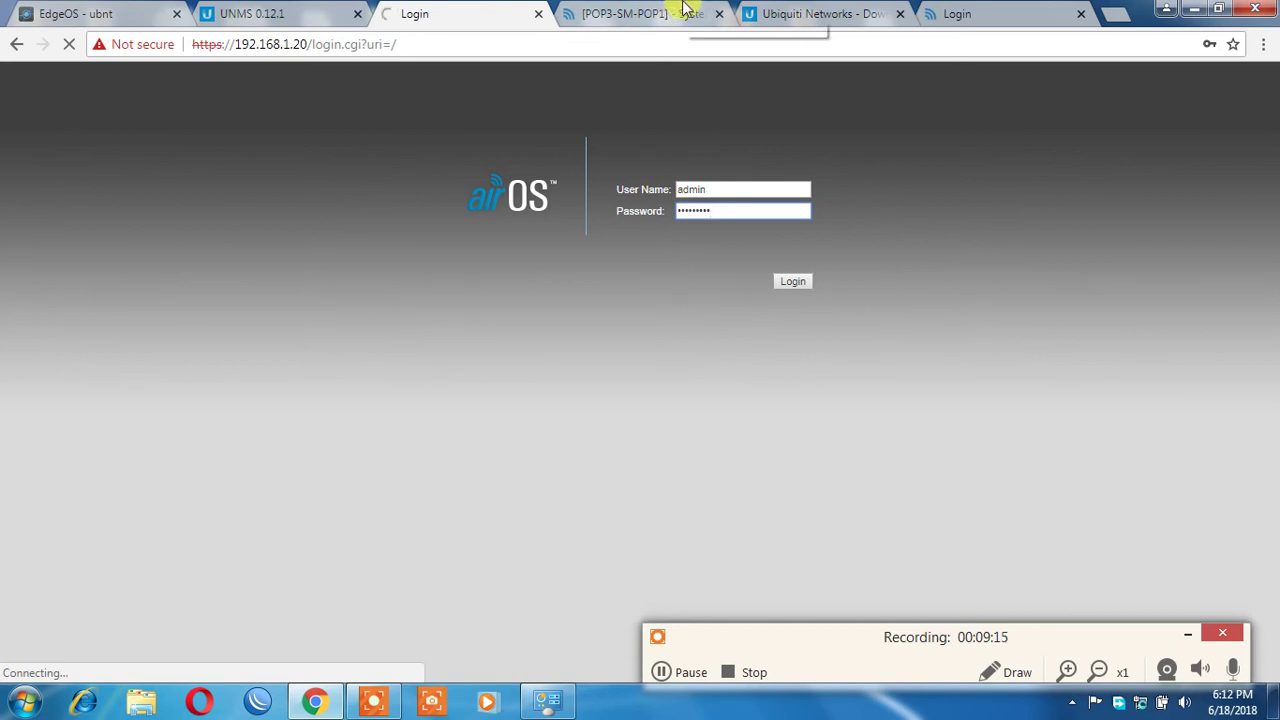
# Step: Switch to the airOS login page for 192.168.1.121
pyautogui.click(945, 14)
# Step: Log in to airOS at 192.168.1.121 as admin and let Chrome save the password
pyautogui.click(783, 186)
pyautogui.write('admin')
pyautogui.press('Tab')
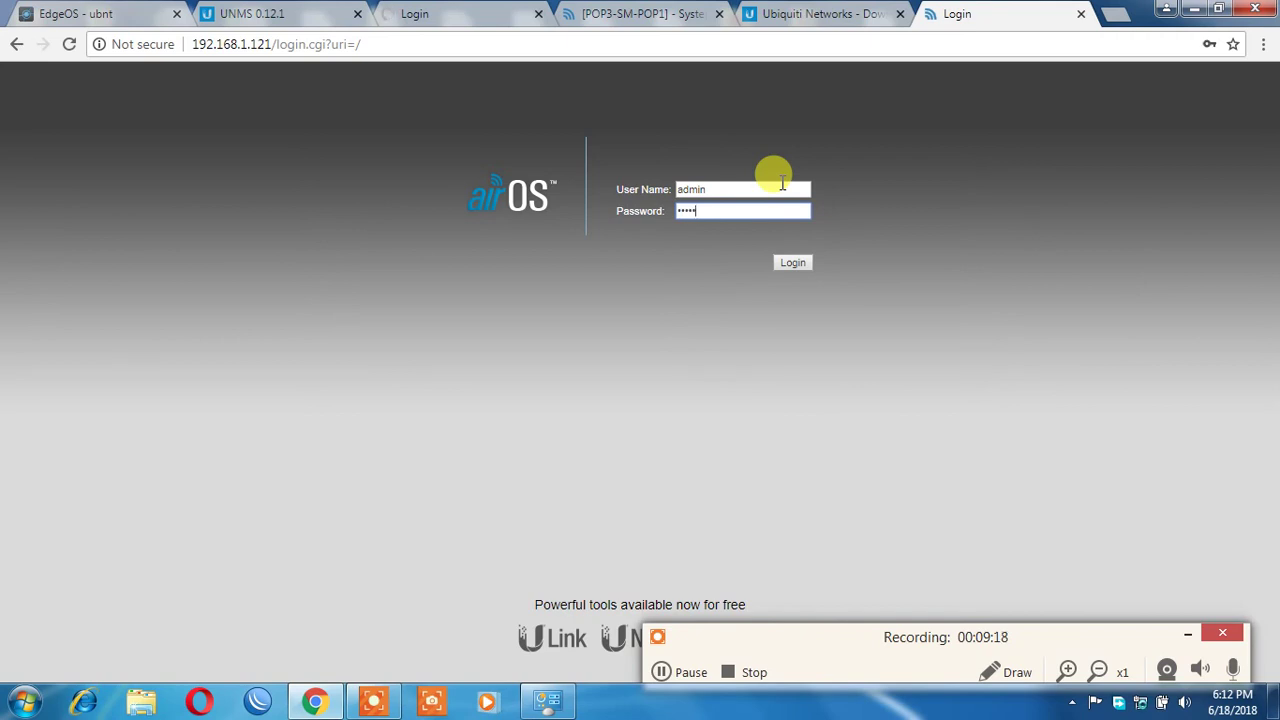
pyautogui.press('Return')
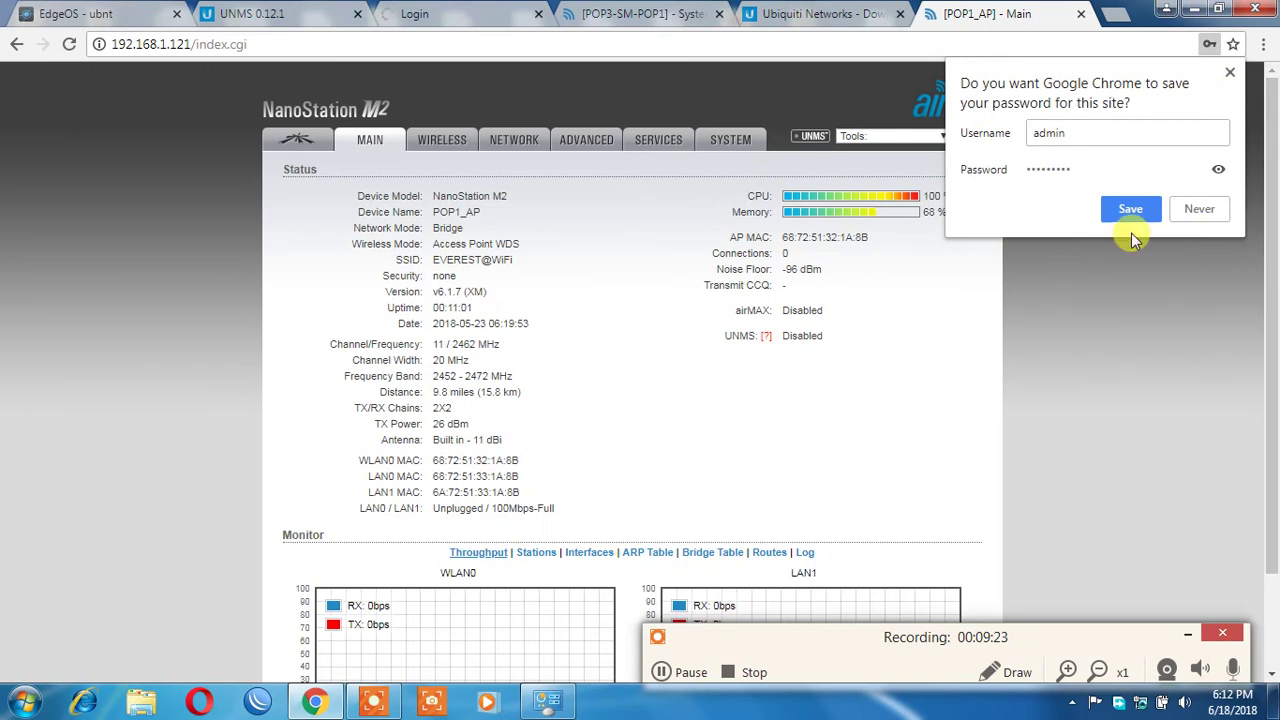
pyautogui.click(1149, 208)
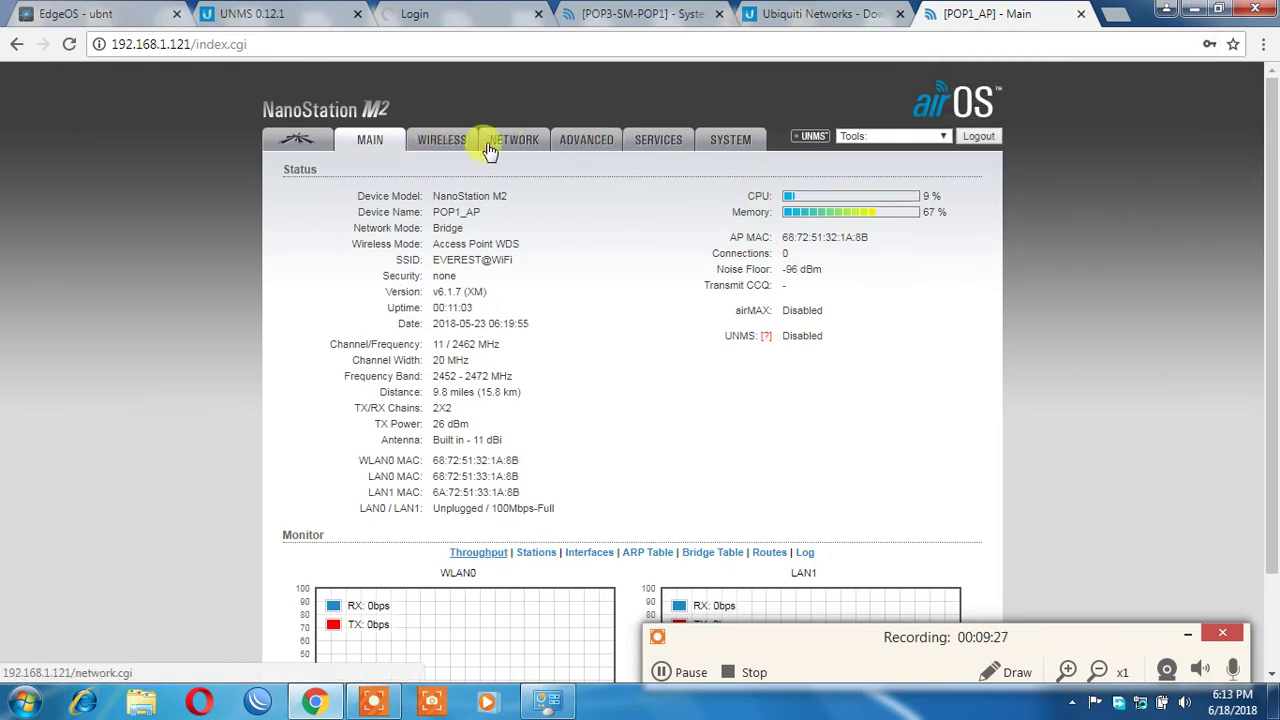
# Step: Connect the computer to the EVEREST@WiFi wireless network
pyautogui.click(1160, 702)
pyautogui.click(1055, 510)
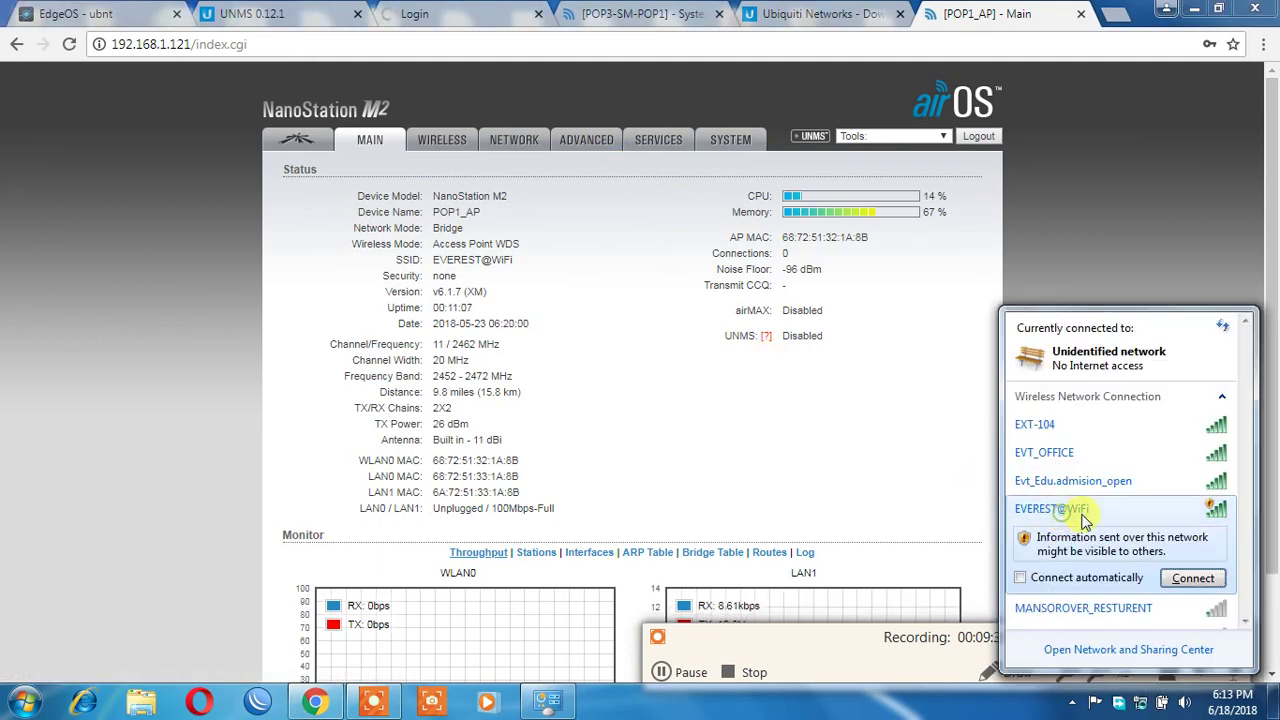
pyautogui.click(1192, 579)
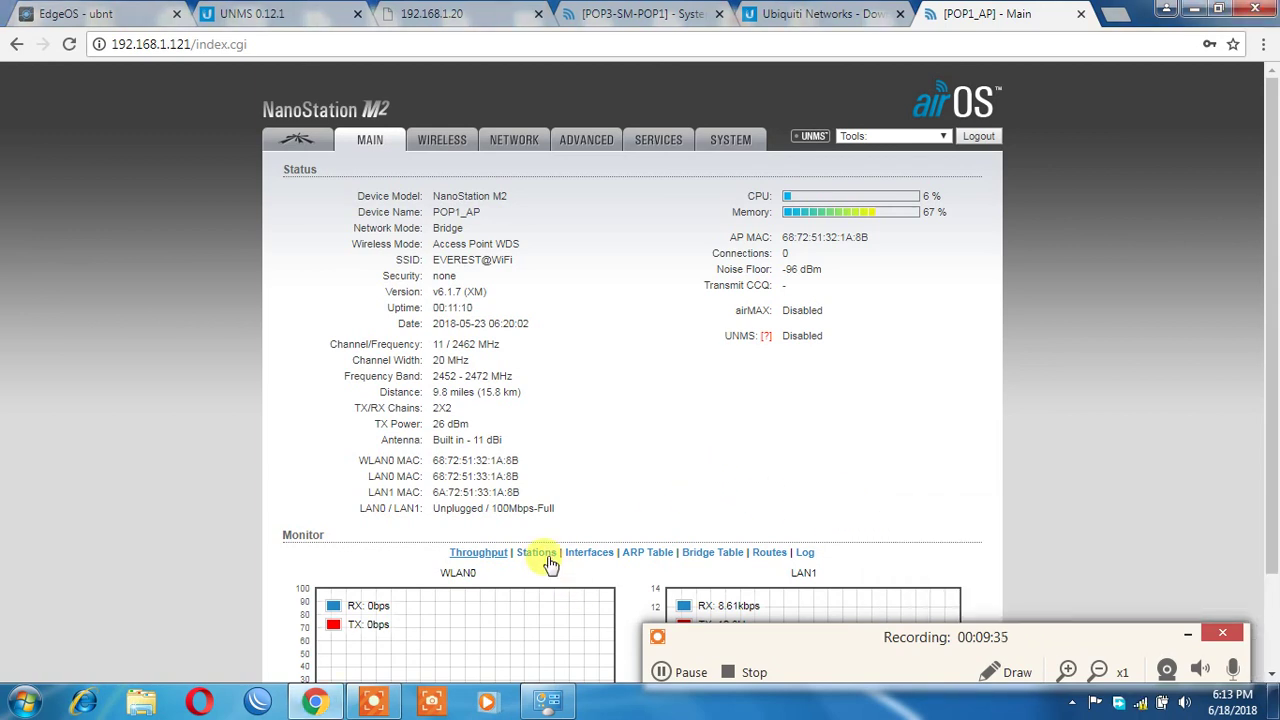
# Step: Refresh the Stations list showing 10.33.36.202, then open Network and Sharing Center
pyautogui.scroll(-1, 575, 380)
pyautogui.scroll(-1, 575, 380)
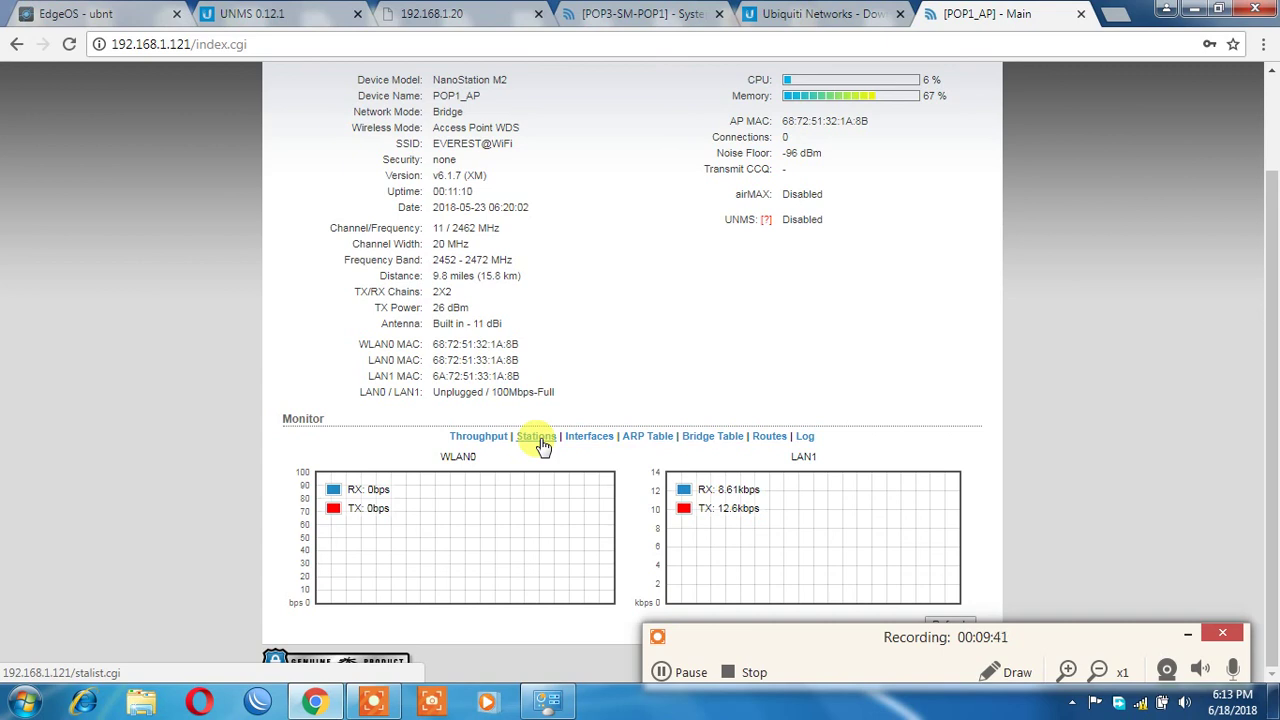
pyautogui.click(538, 440)
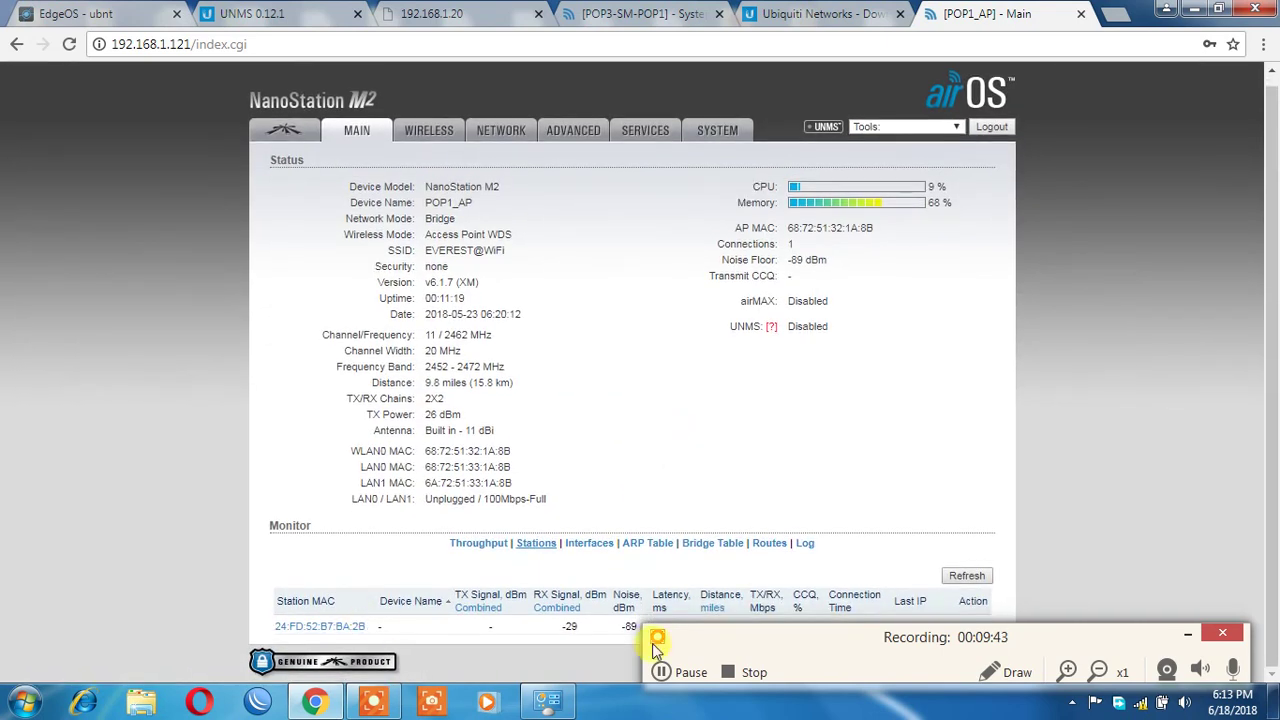
pyautogui.click(1186, 633)
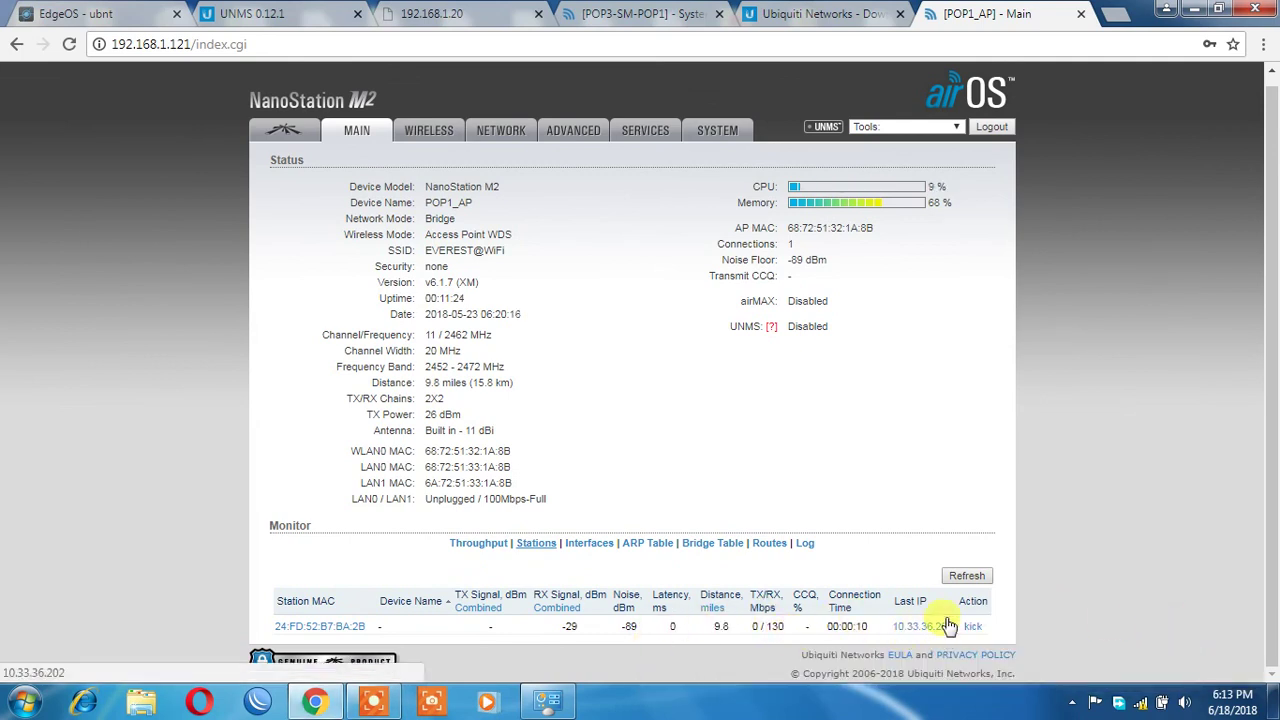
pyautogui.click(958, 577)
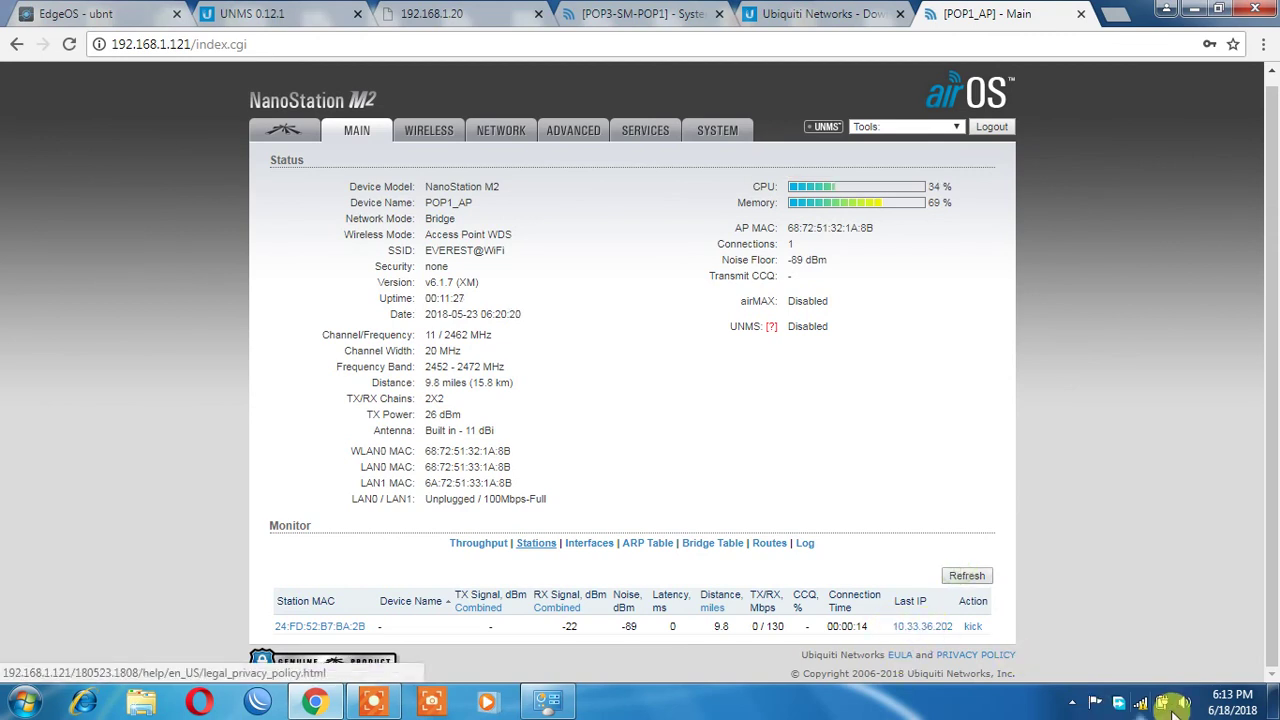
pyautogui.click(1140, 703)
pyautogui.click(1122, 656)
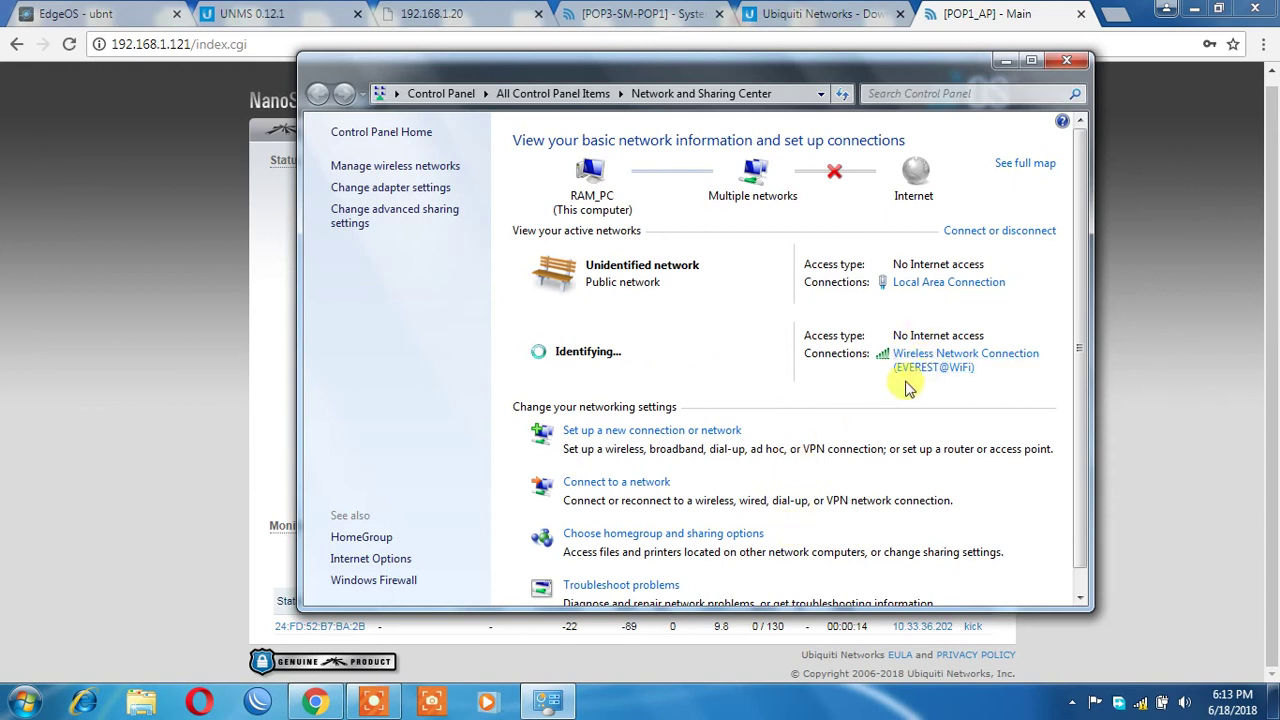
pyautogui.click(922, 365)
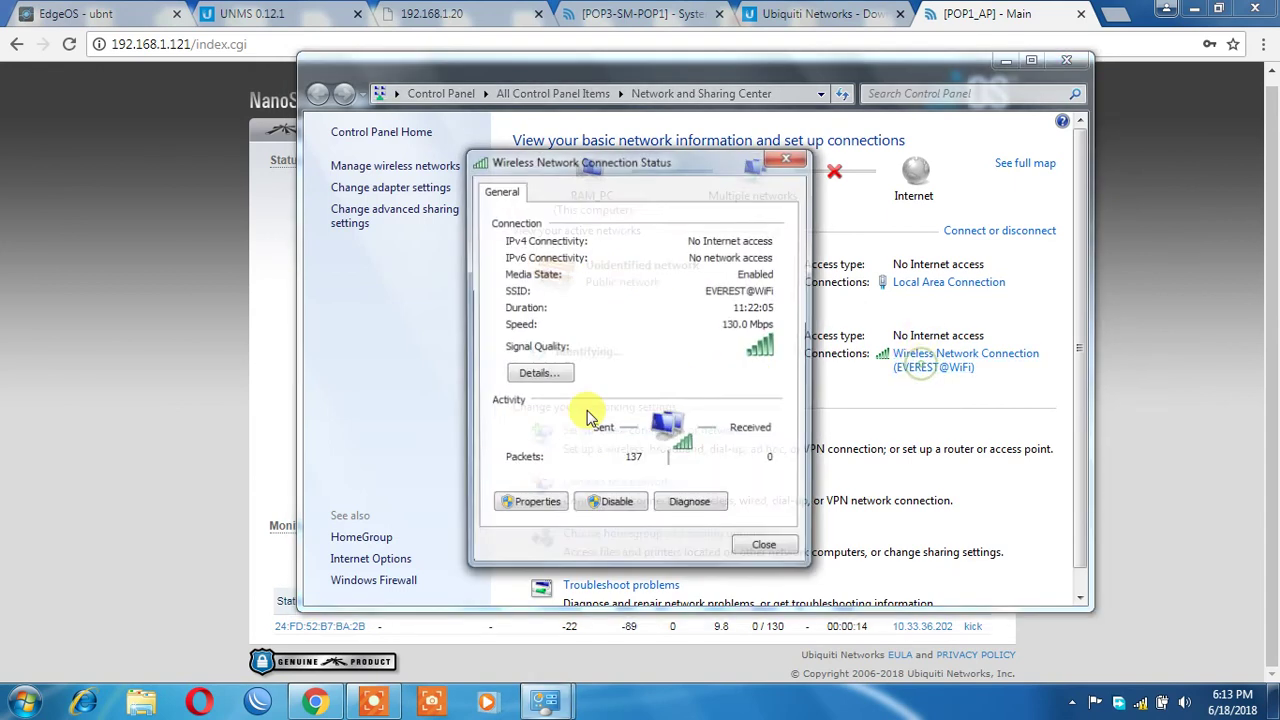
pyautogui.click(512, 377)
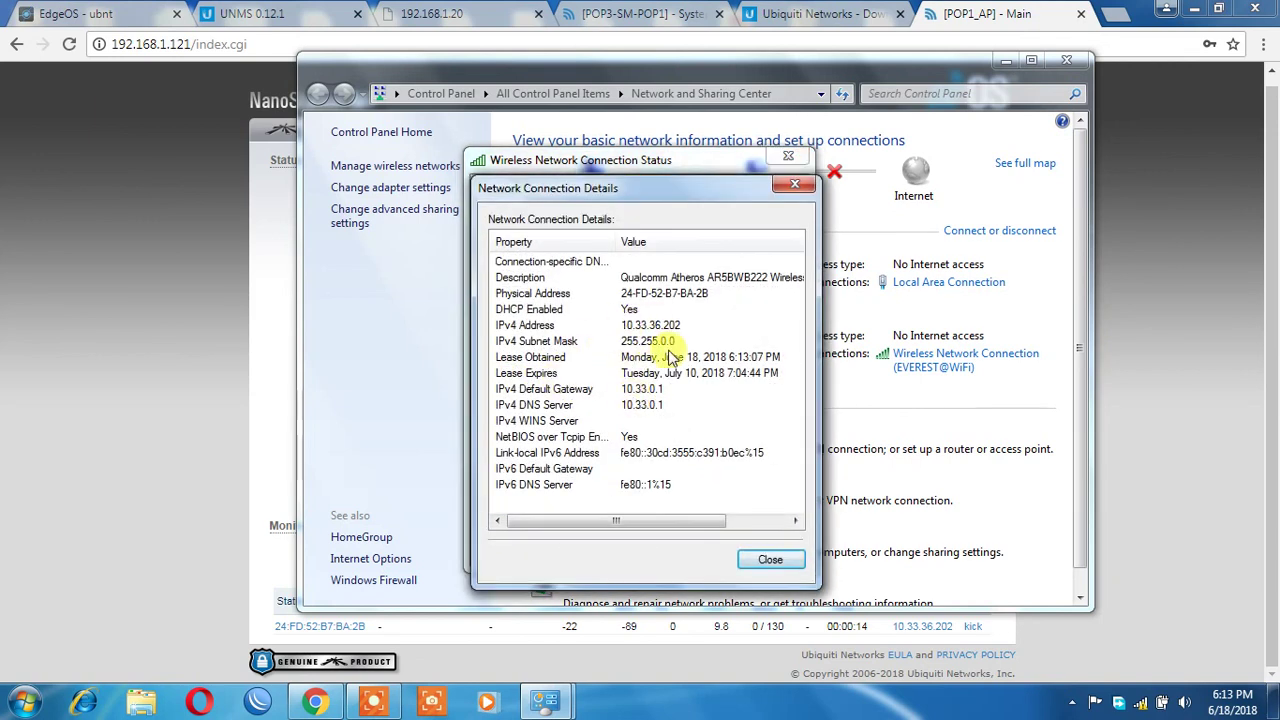
pyautogui.click(771, 561)
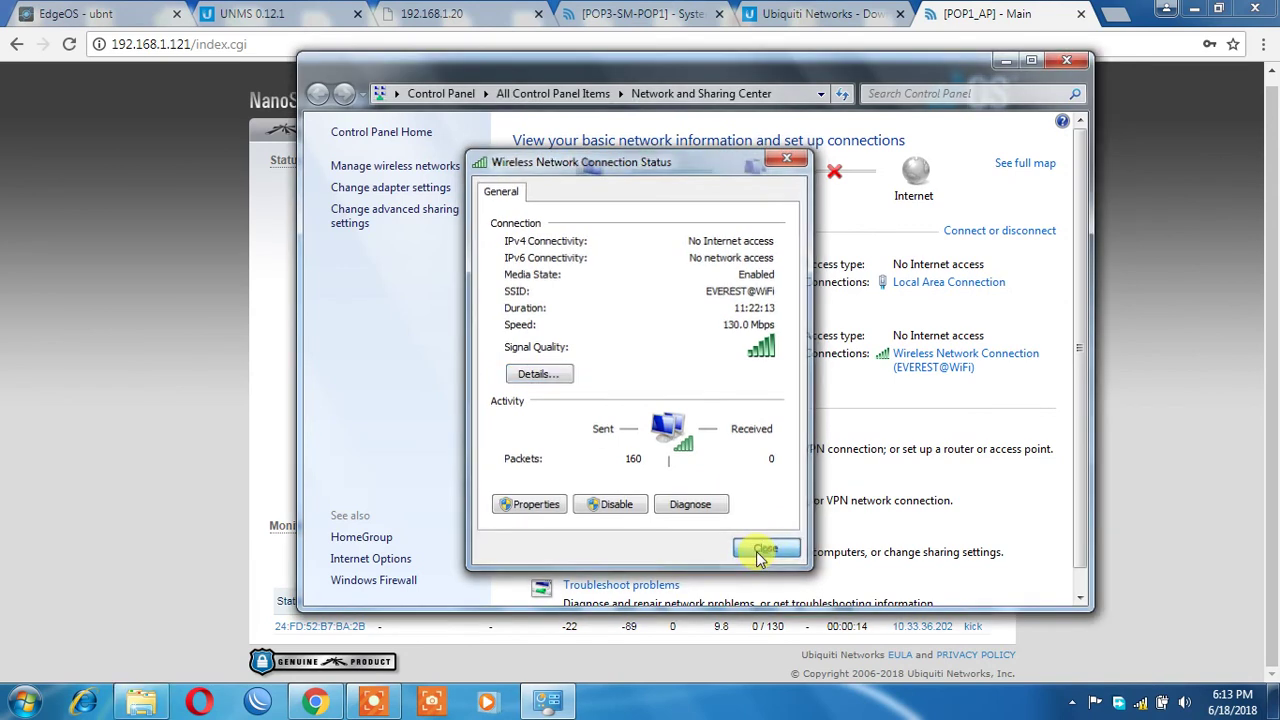
pyautogui.click(766, 551)
pyautogui.click(1005, 63)
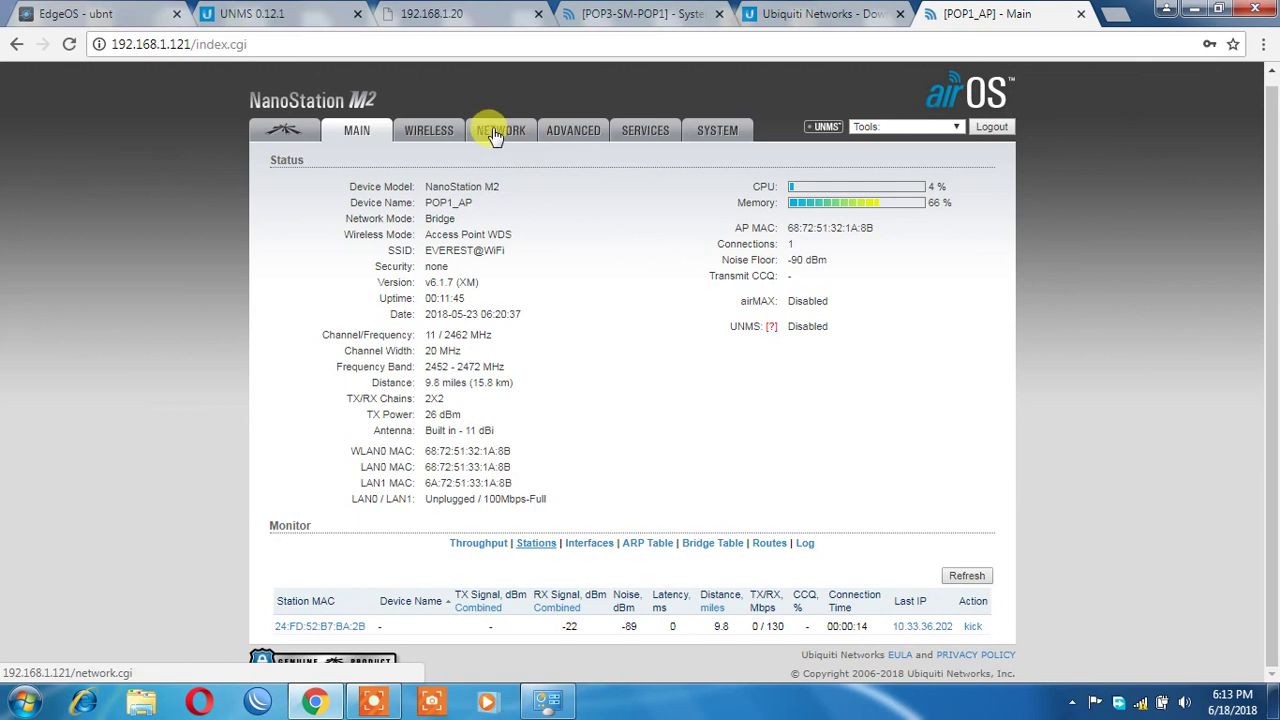
# Step: Enable UNMS on the Services page with key wss://192.168.128.200:443
pyautogui.click(648, 134)
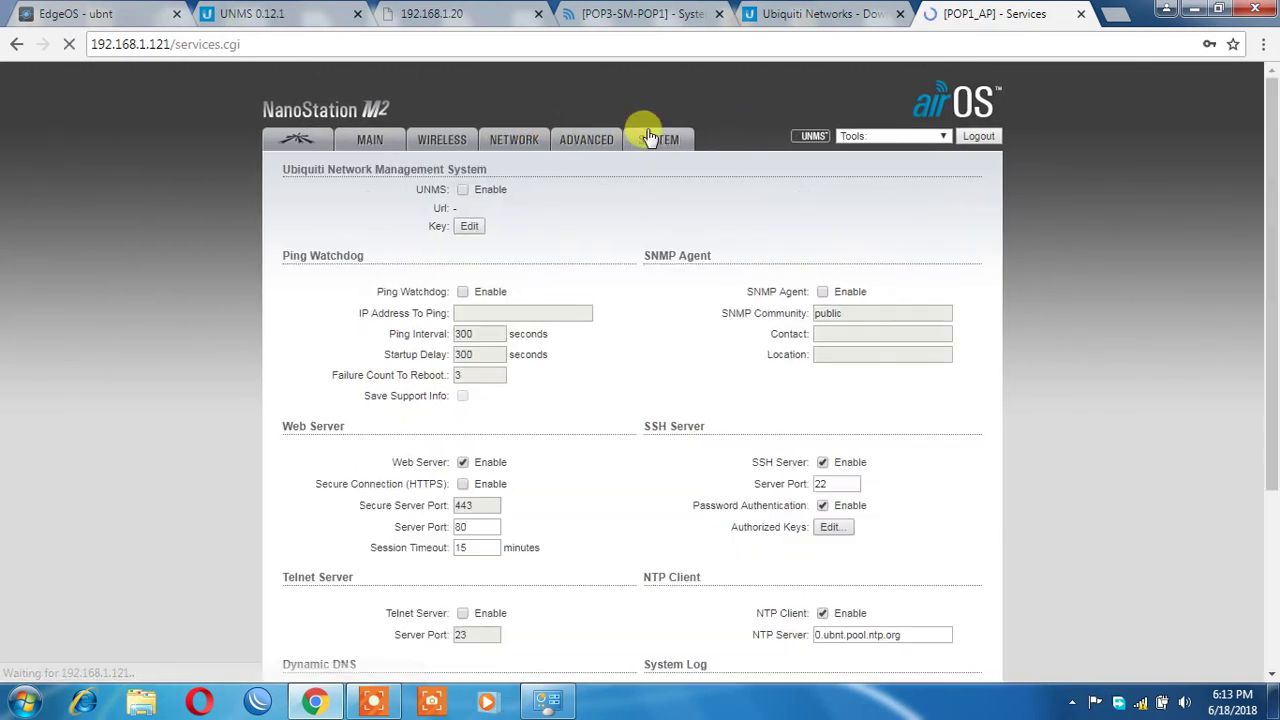
pyautogui.click(479, 225)
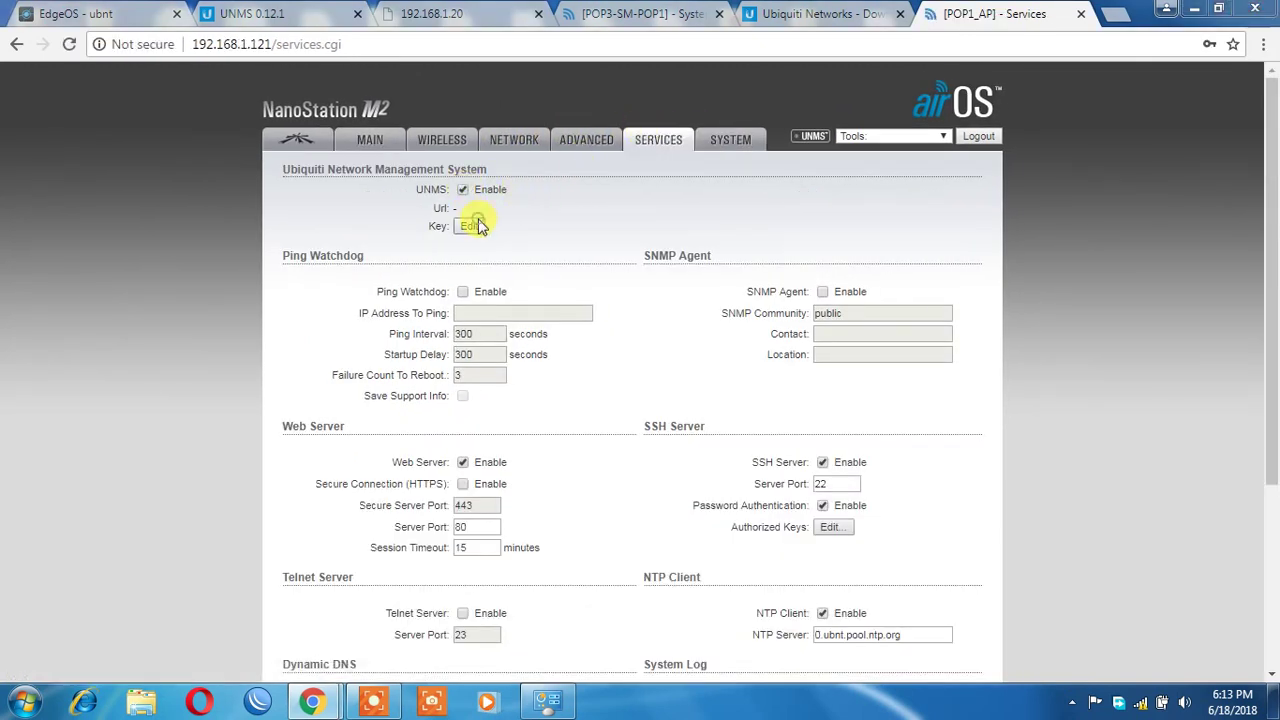
pyautogui.click(521, 287)
pyautogui.click(645, 310)
pyautogui.click(625, 308)
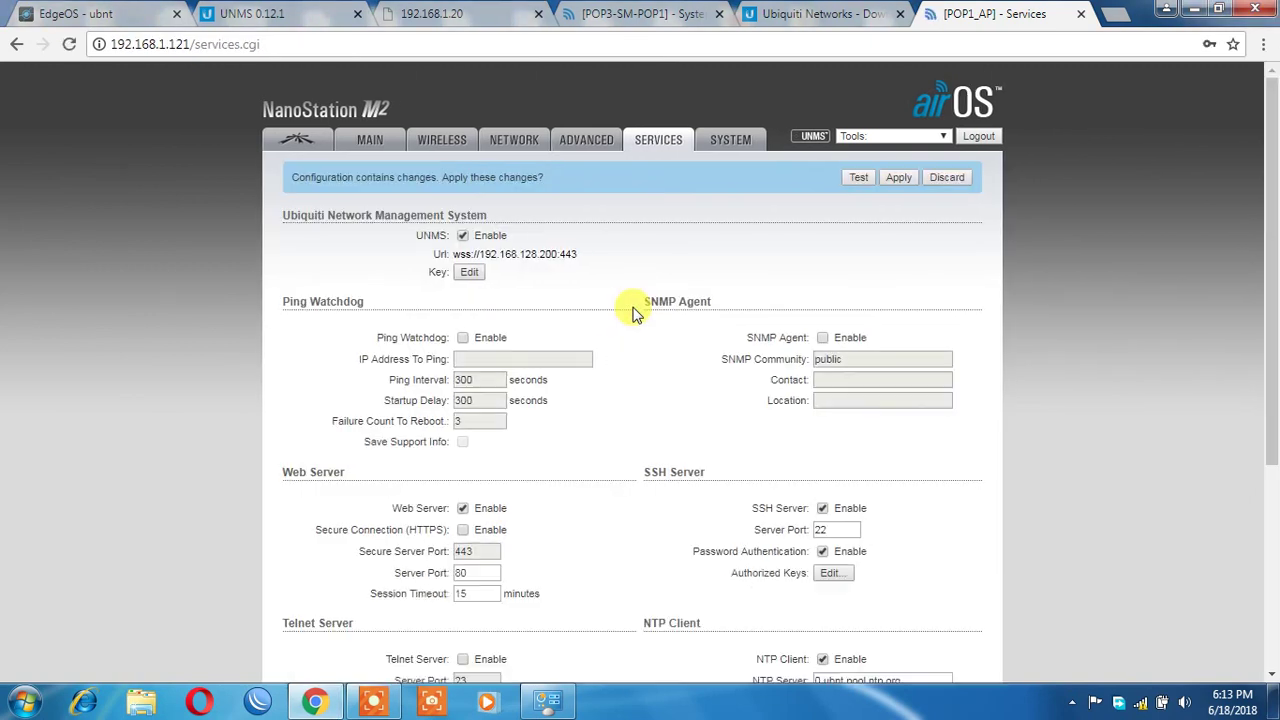
# Step: Save the Services changes as pending and go to the Network settings page
pyautogui.scroll(-5, 632, 316)
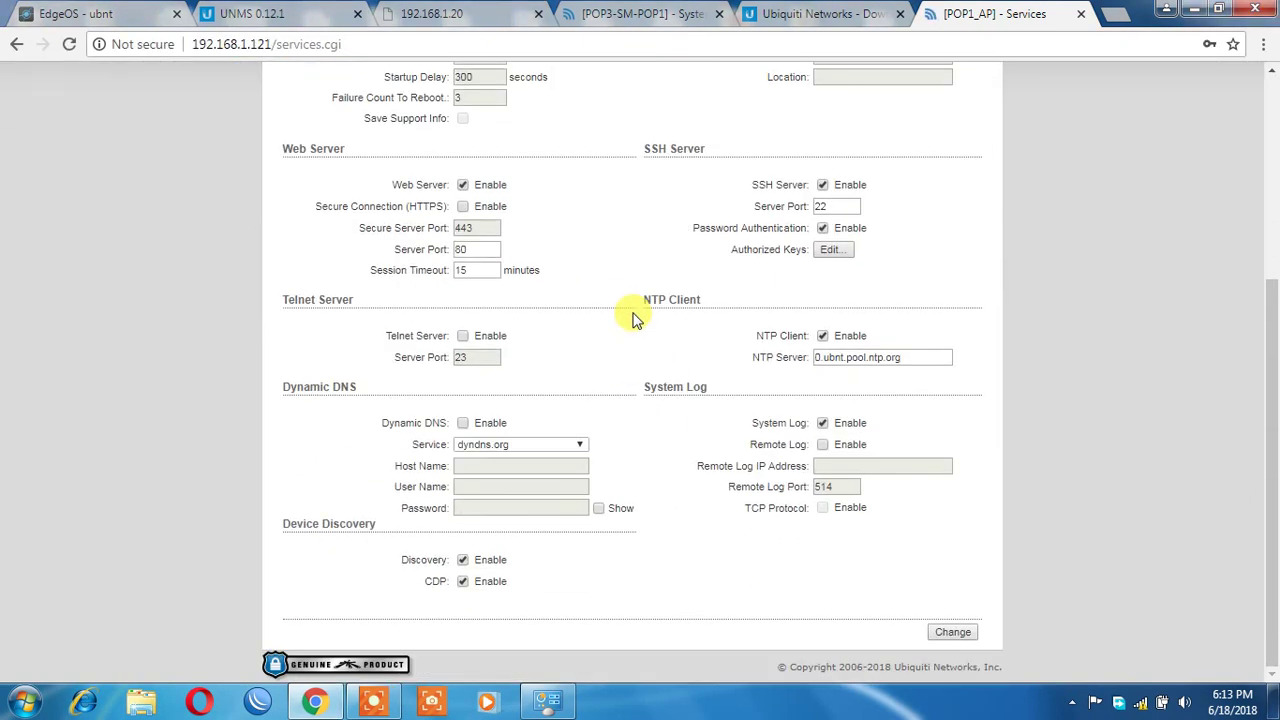
pyautogui.scroll(5, 632, 316)
pyautogui.scroll(-5, 834, 423)
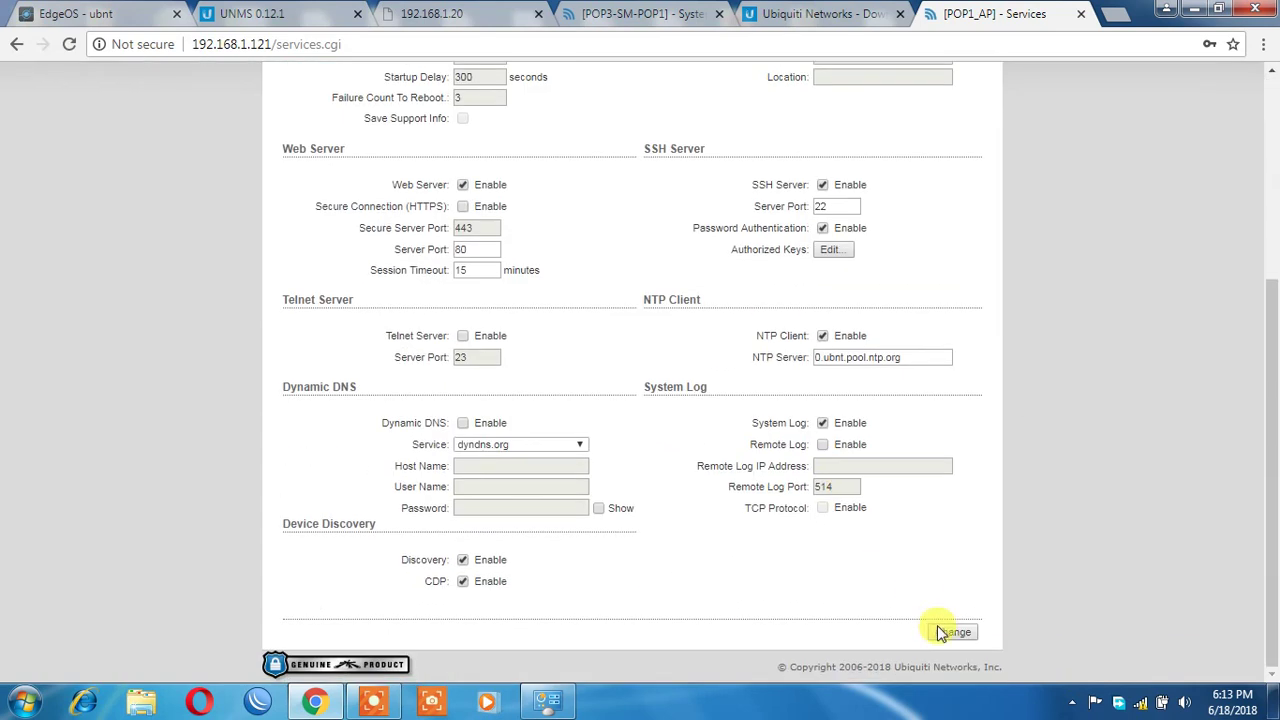
pyautogui.click(950, 632)
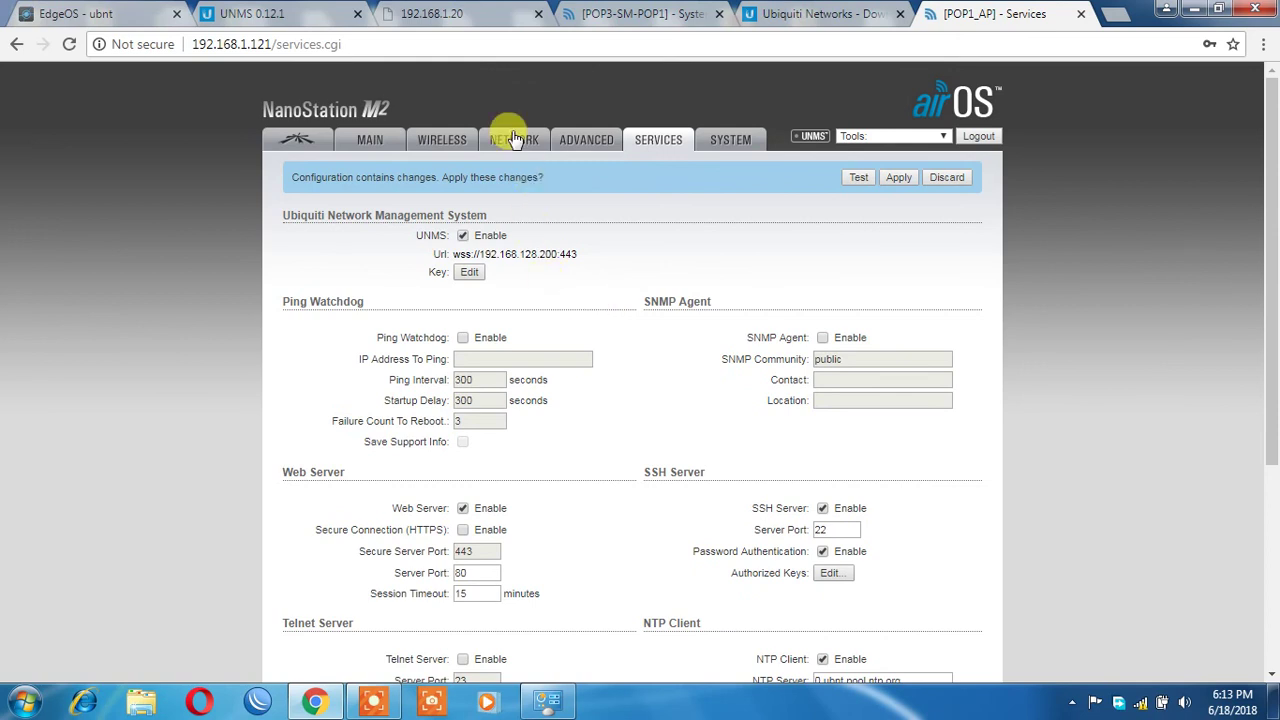
pyautogui.click(513, 139)
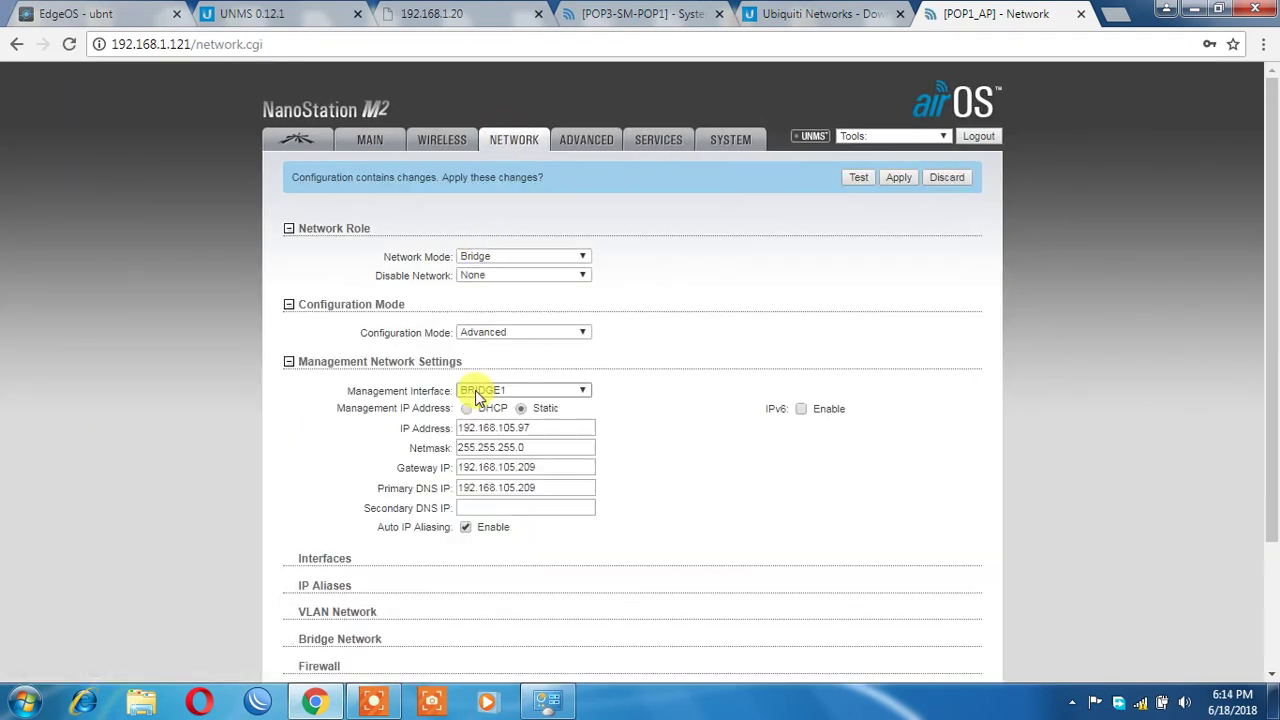
# Step: Delete the BRIDGE0 192.168.1.121 IP alias and save the Network changes
pyautogui.scroll(-3, 331, 417)
pyautogui.click(290, 419)
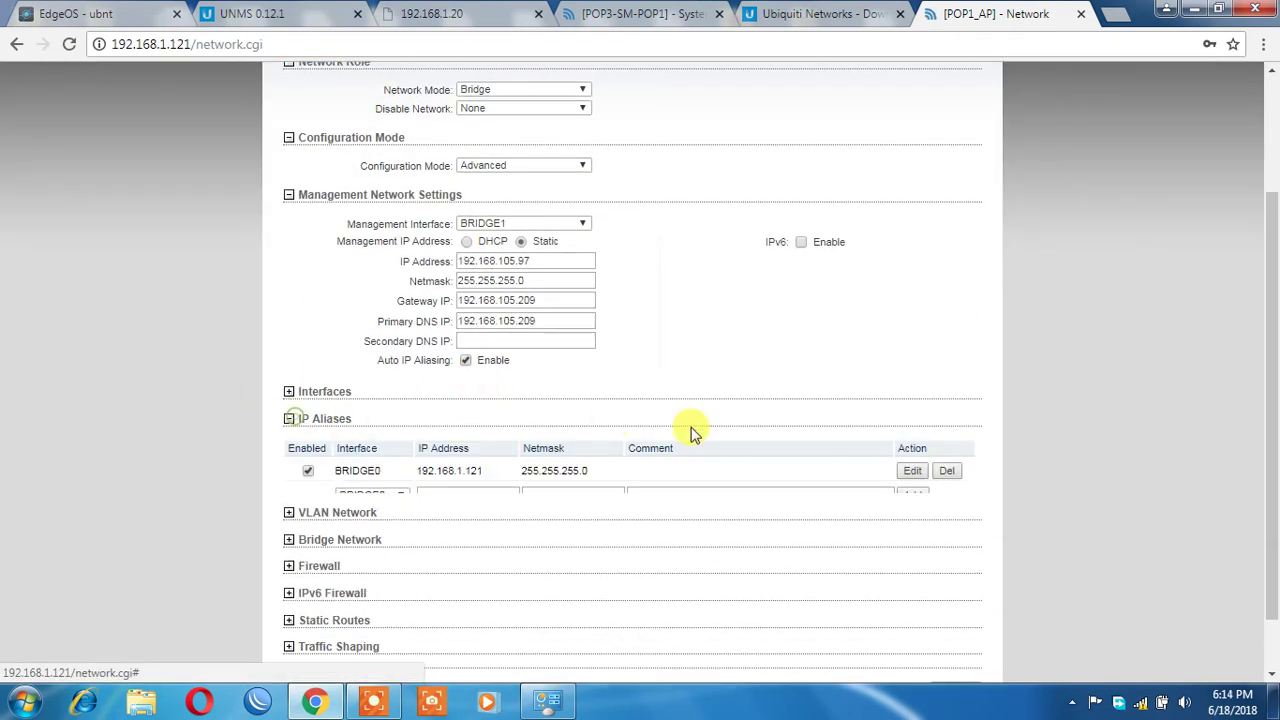
pyautogui.click(946, 471)
pyautogui.scroll(-1, 920, 600)
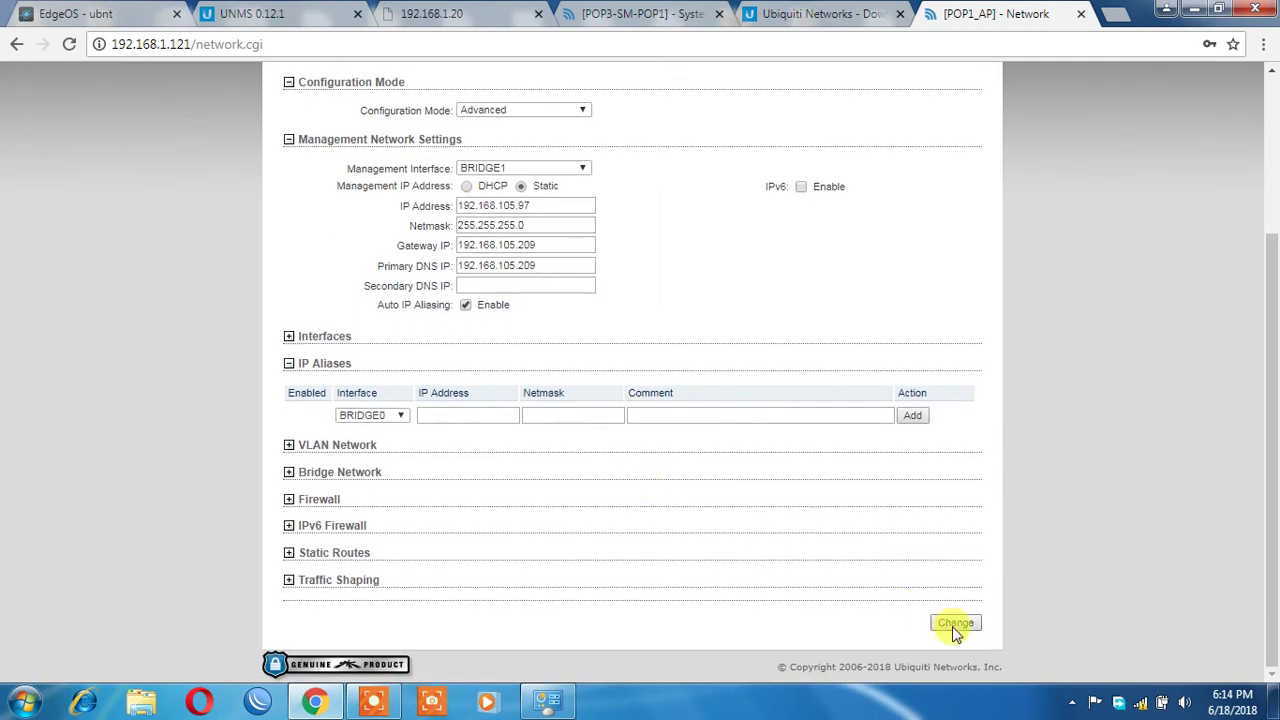
pyautogui.click(951, 626)
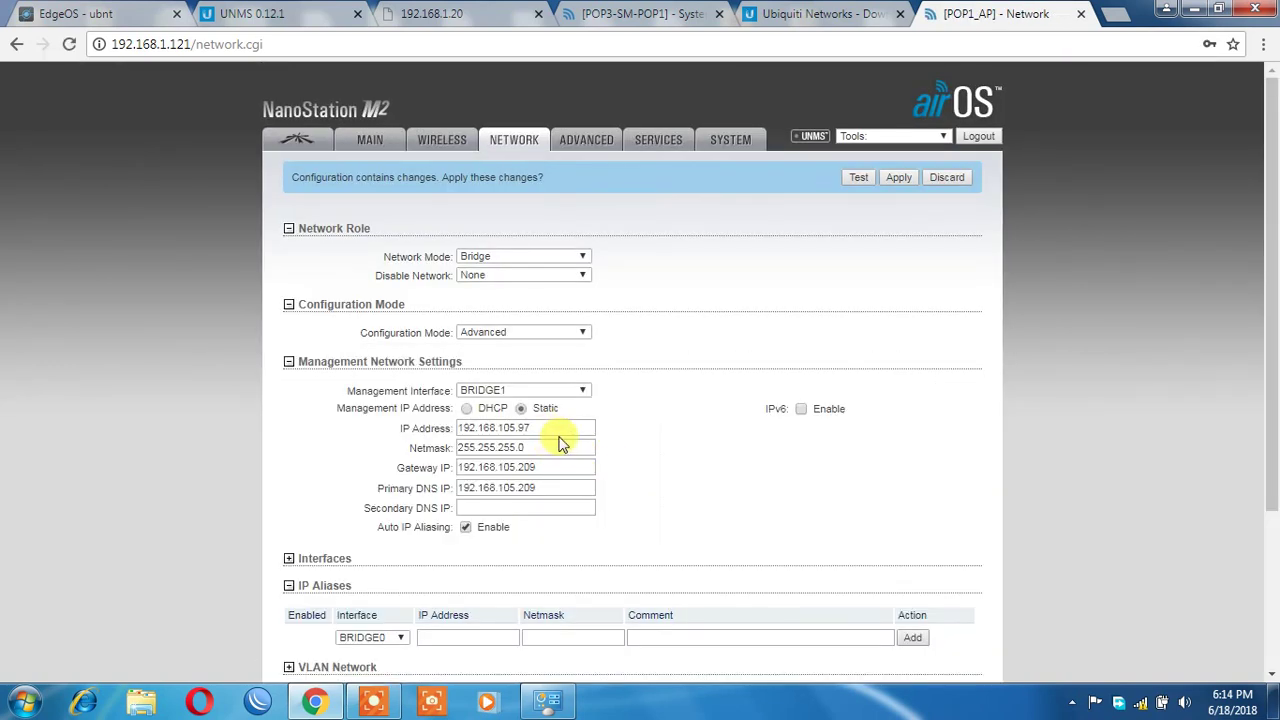
# Step: Select management IP 192.168.105.97, check the UNMS sites map, then return to airOS
pyautogui.doubleClick(545, 427)
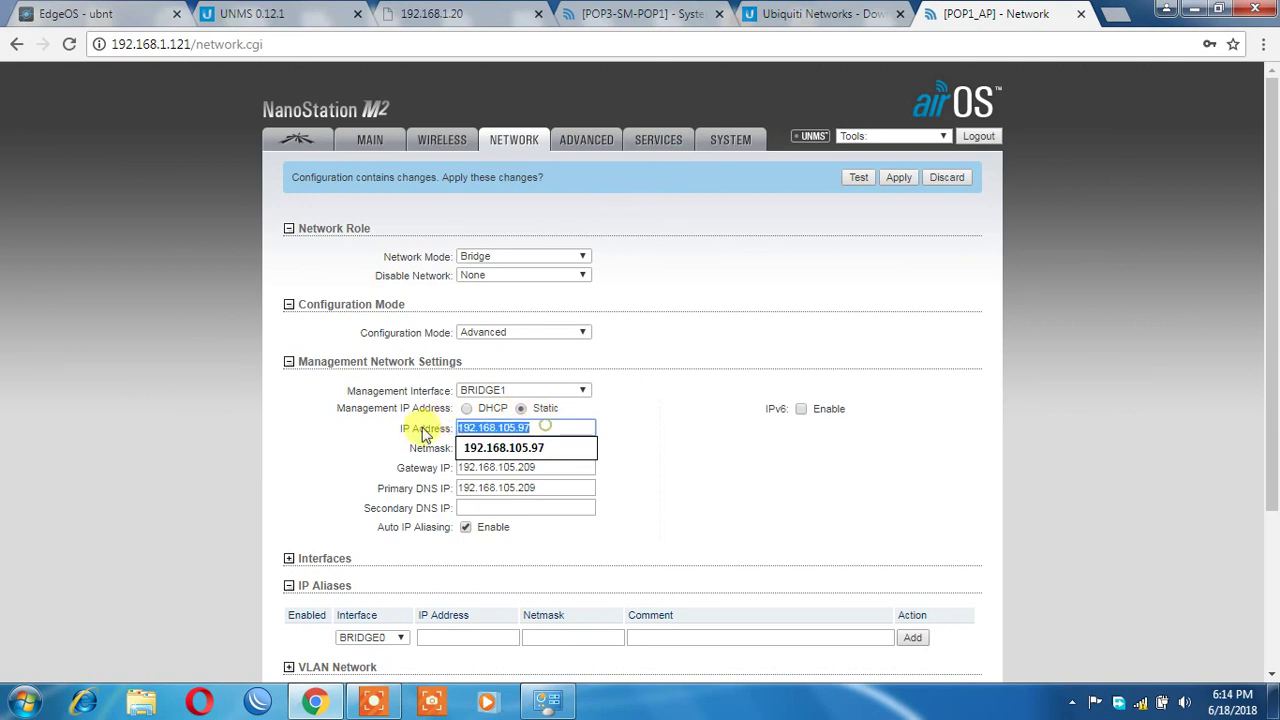
pyautogui.click(309, 12)
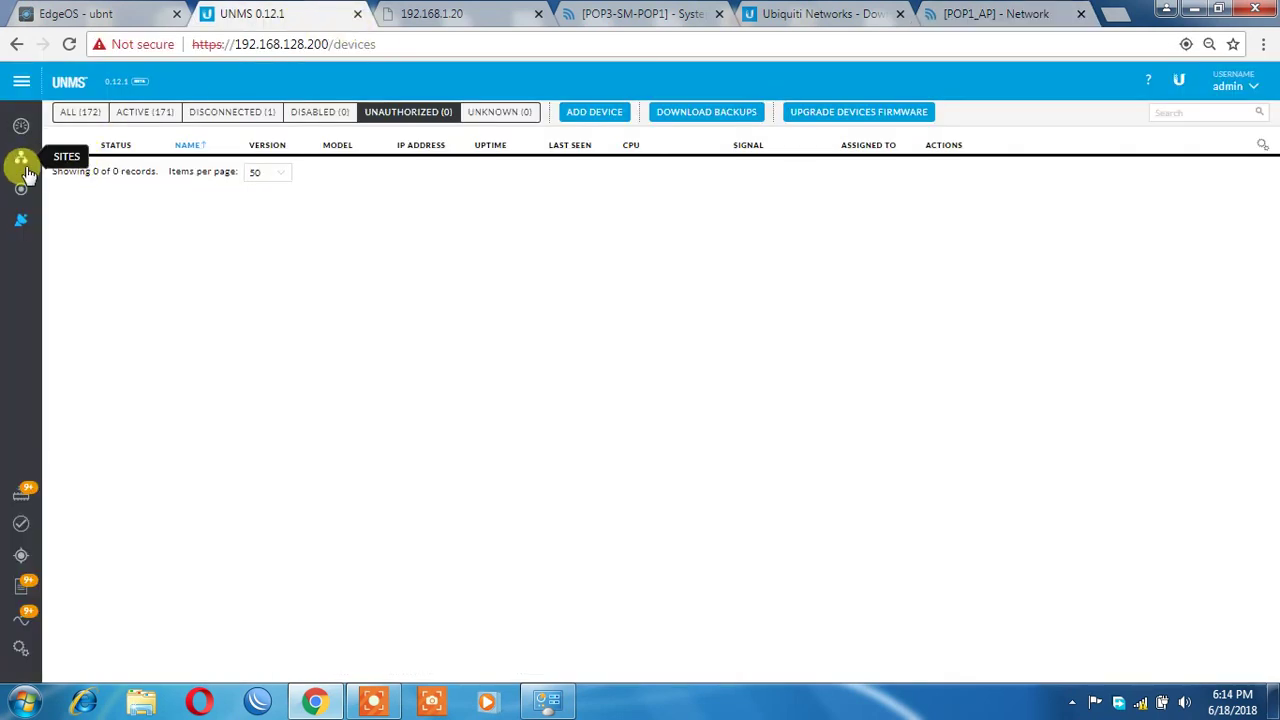
pyautogui.click(21, 158)
pyautogui.click(550, 335)
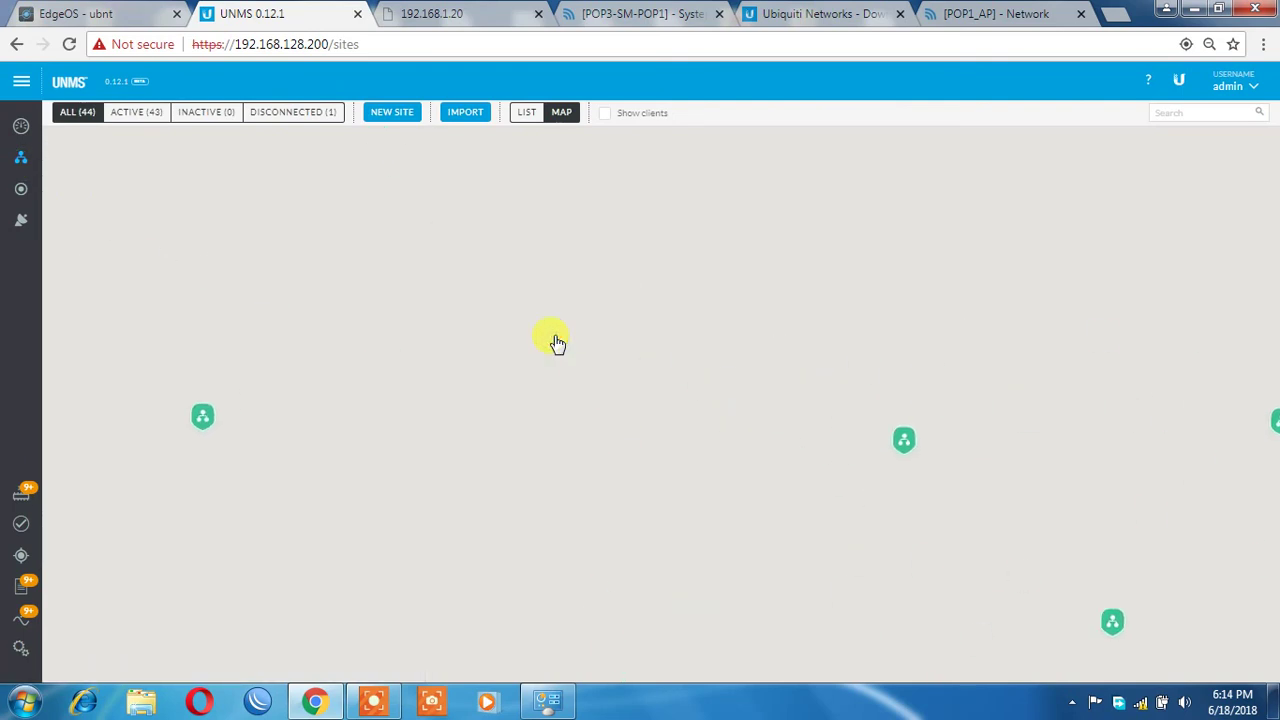
pyautogui.click(955, 10)
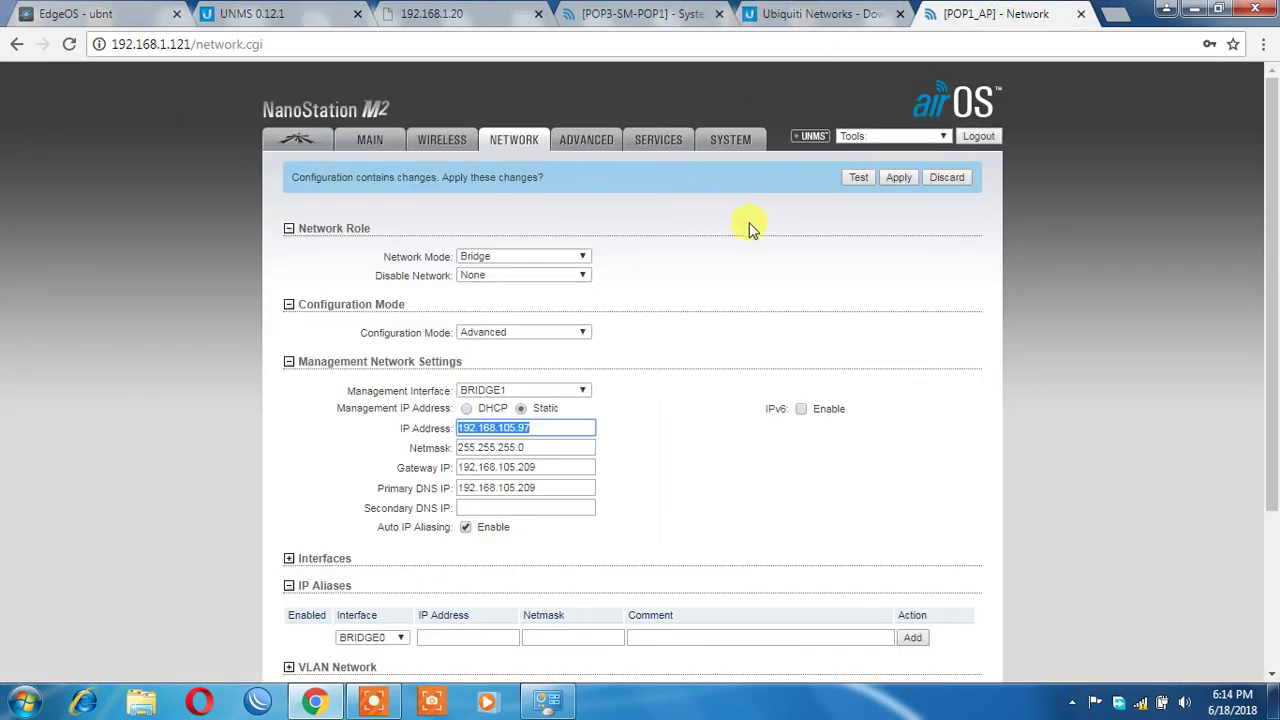
# Step: Apply the pending configuration changes, then view options for the EVEREST@WiFi network
pyautogui.click(897, 180)
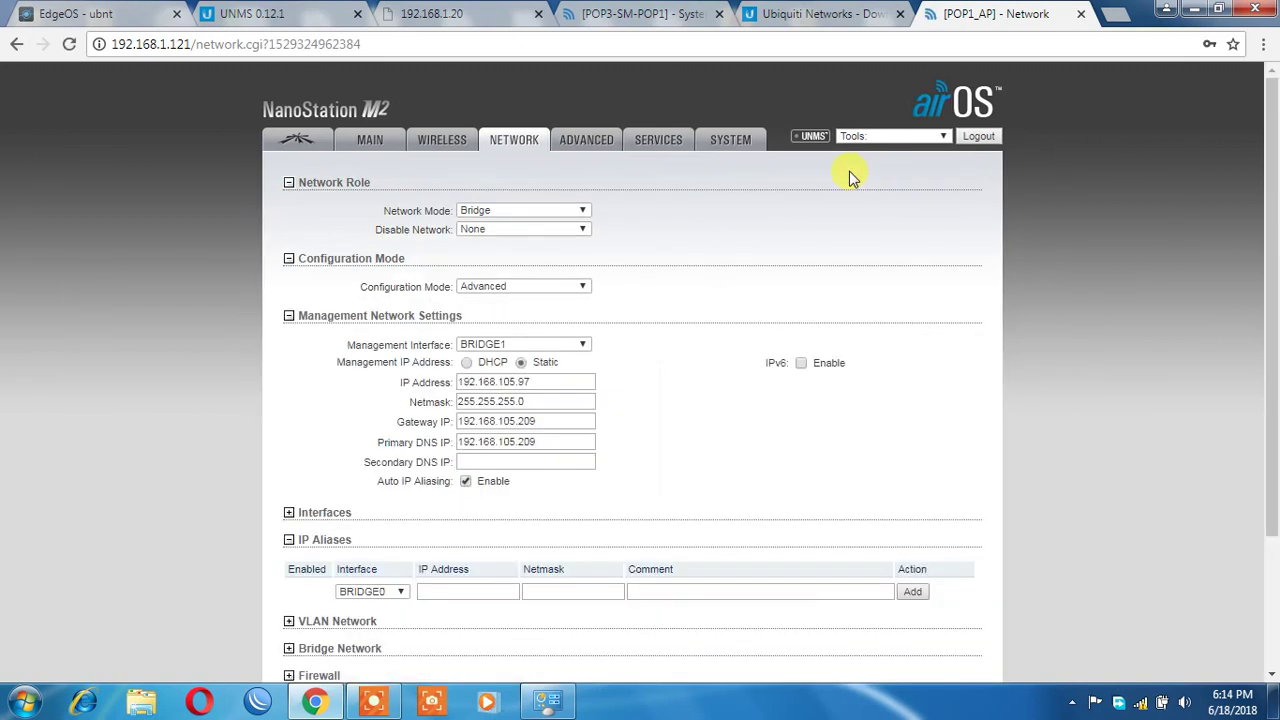
pyautogui.click(1141, 702)
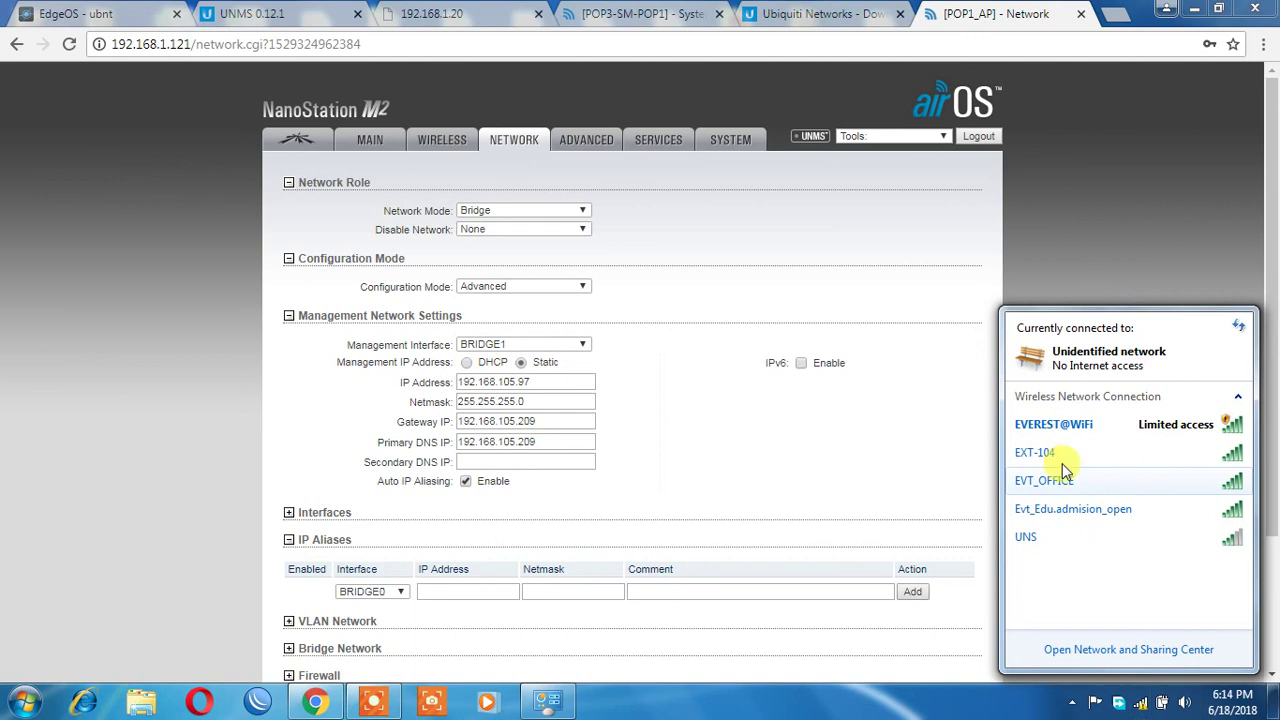
pyautogui.click(1043, 428)
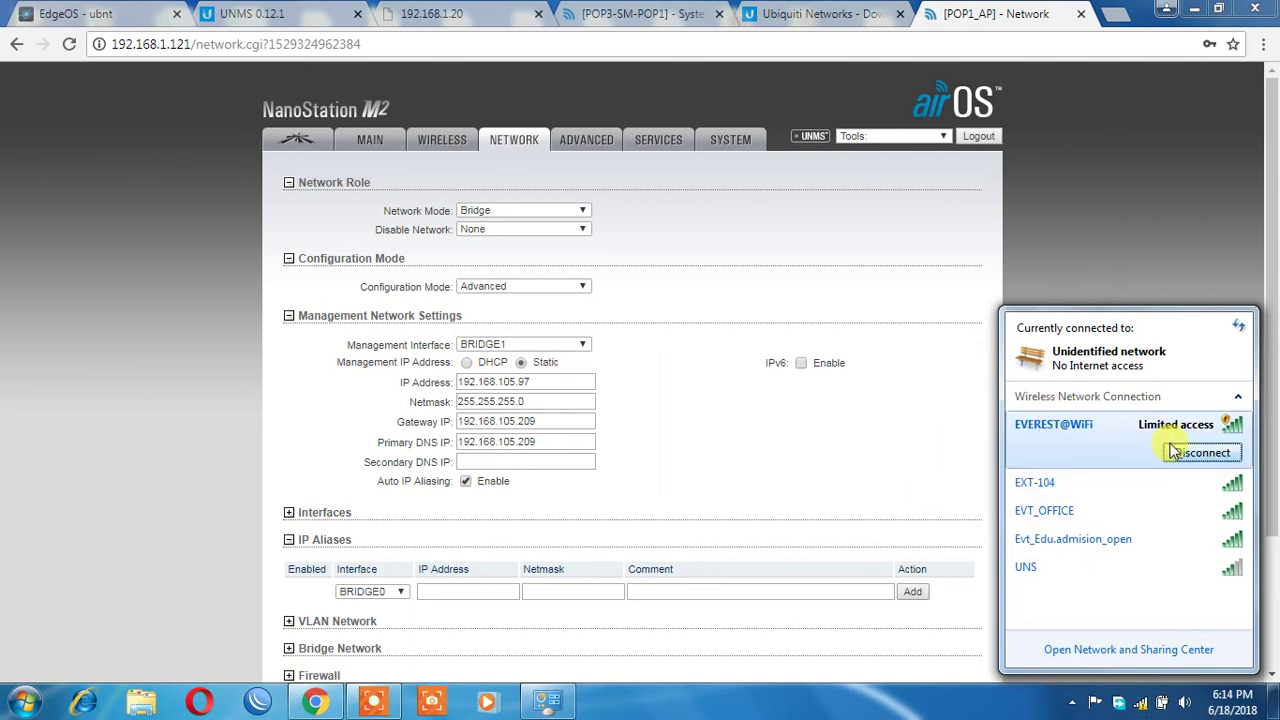
pyautogui.click(385, 700)
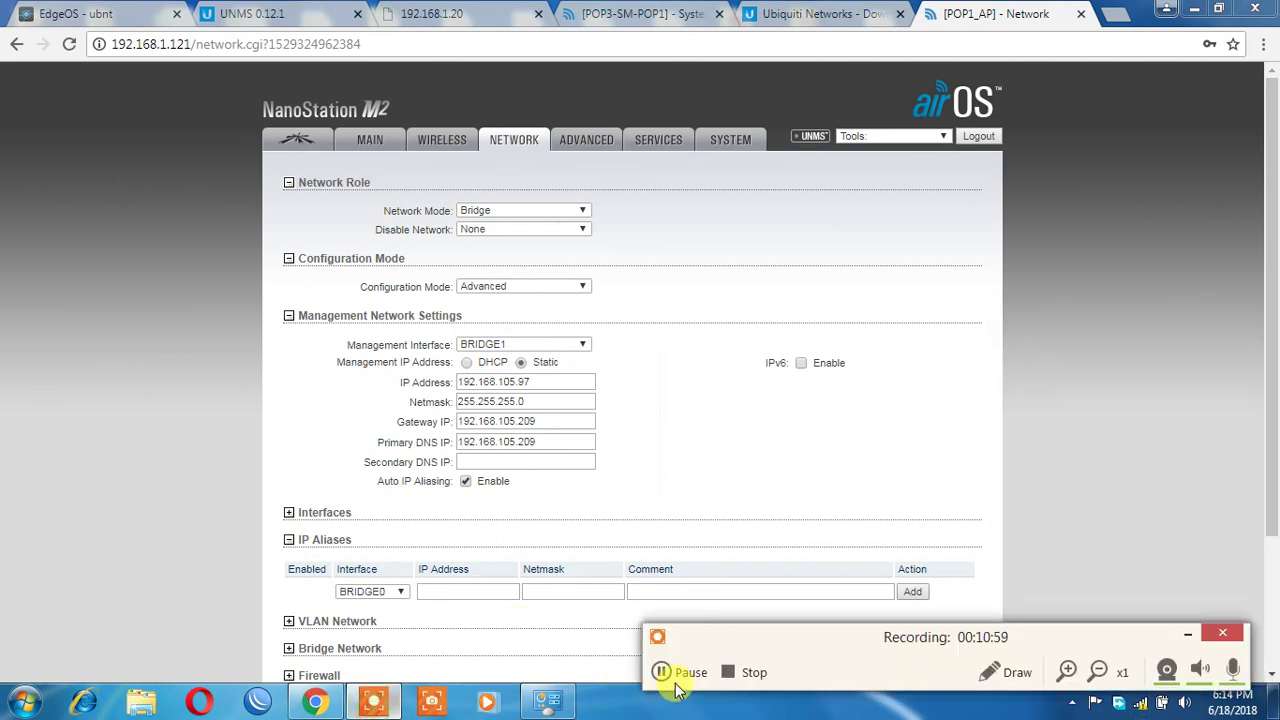